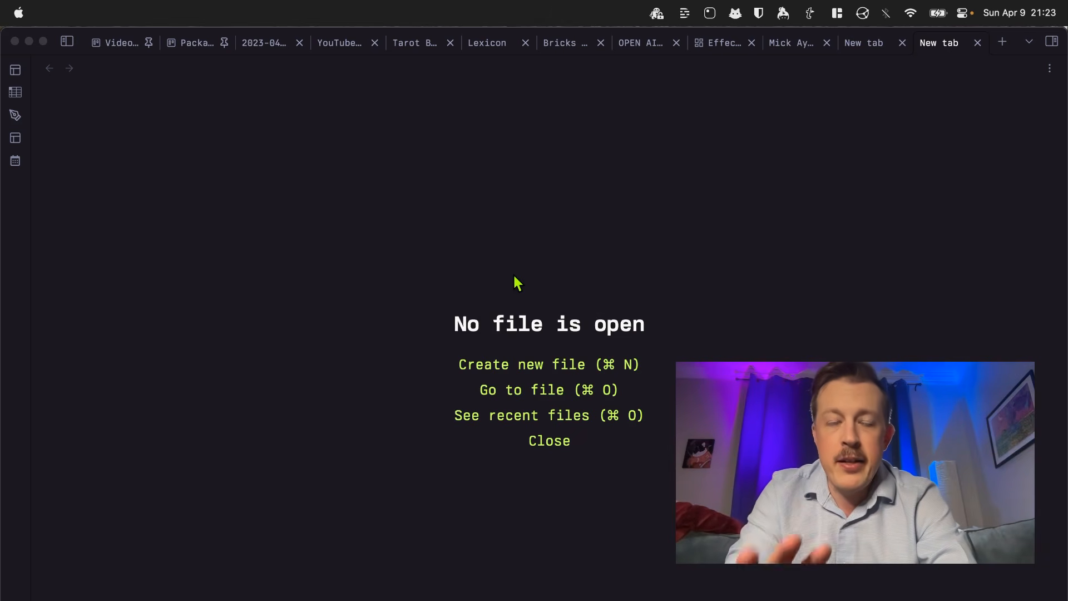
Switch to the Brave browser and view the Cryptomator and Syncthing home pages
key(super+Tab)
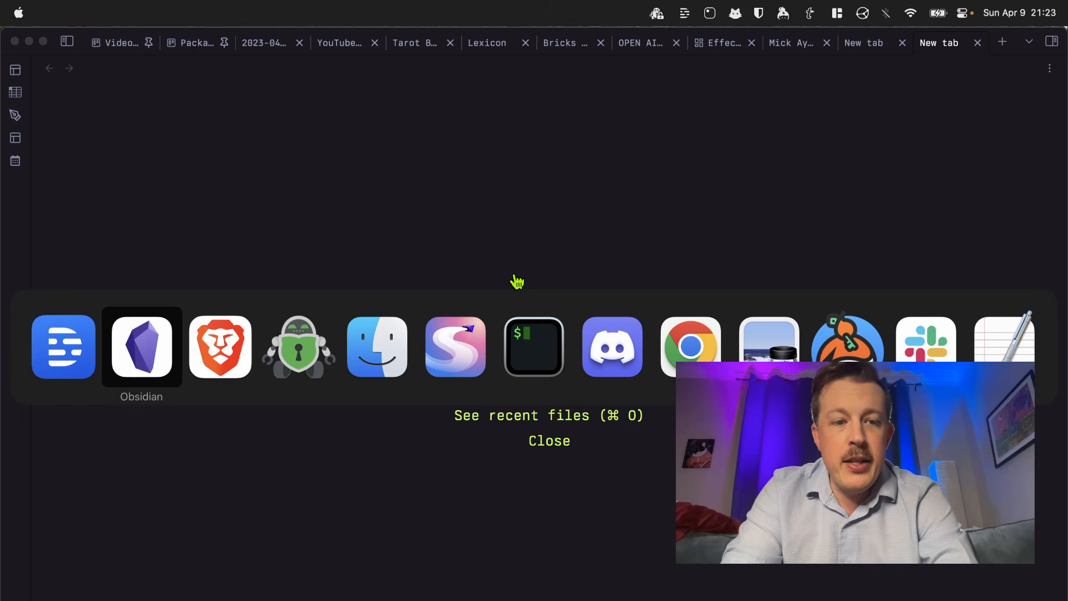
key(super+Tab)
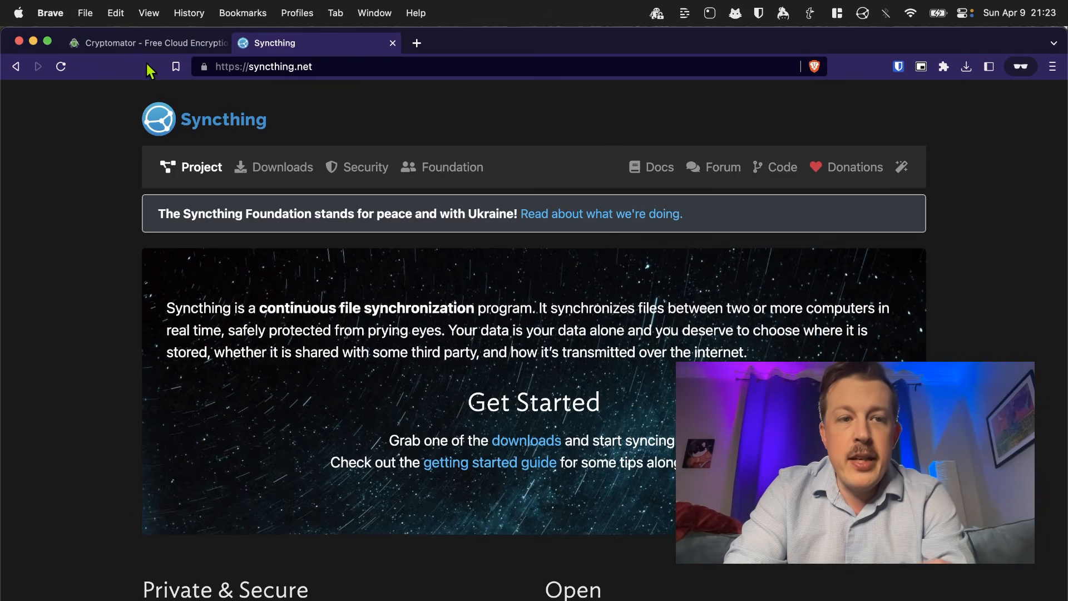
click(149, 42)
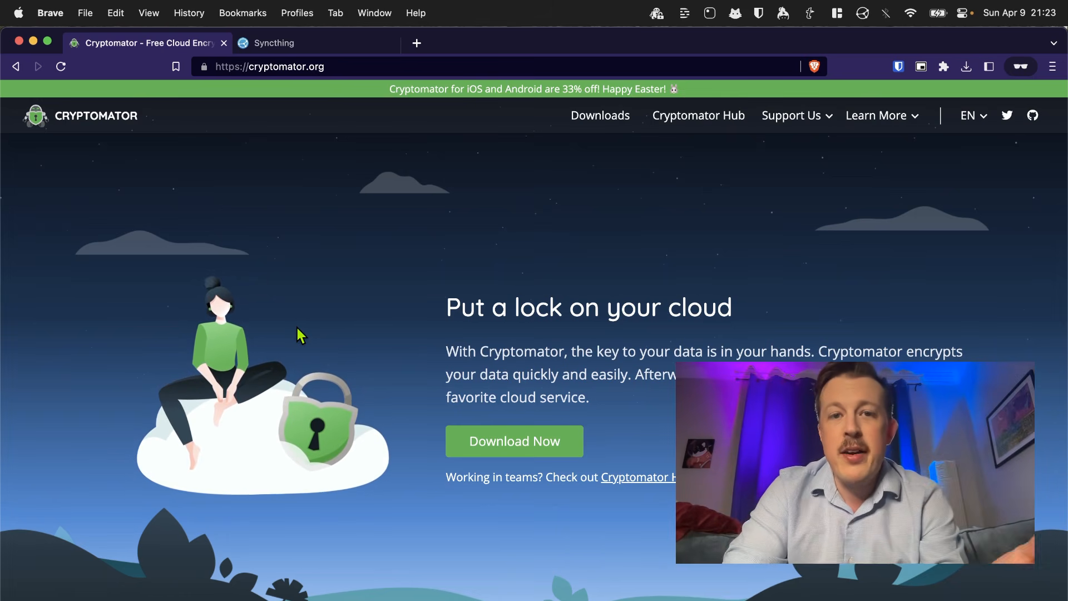
click(336, 44)
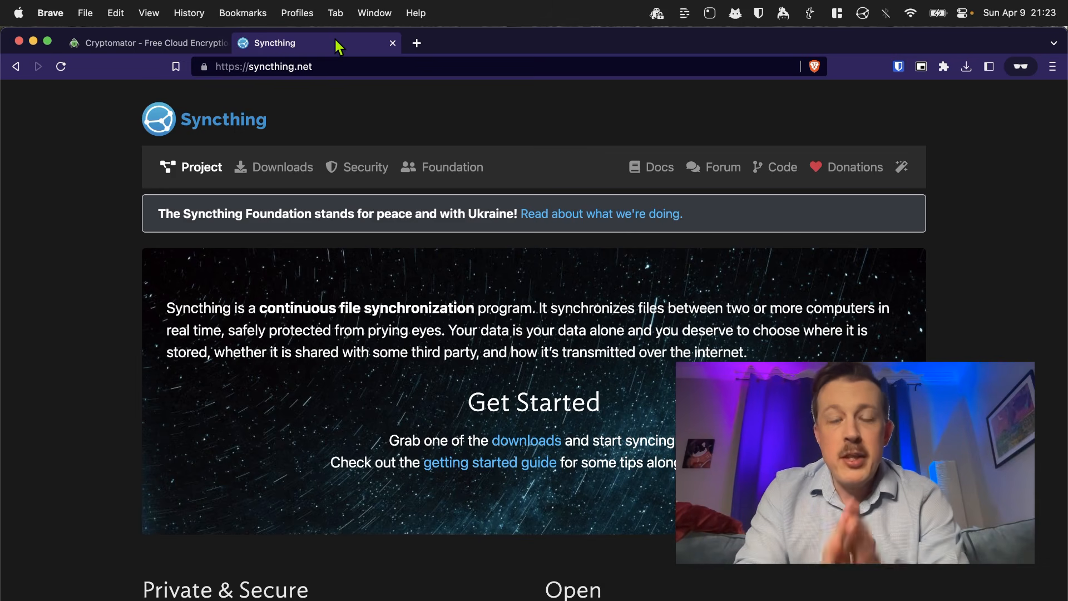
key(super+Tab)
key(super+Tab)
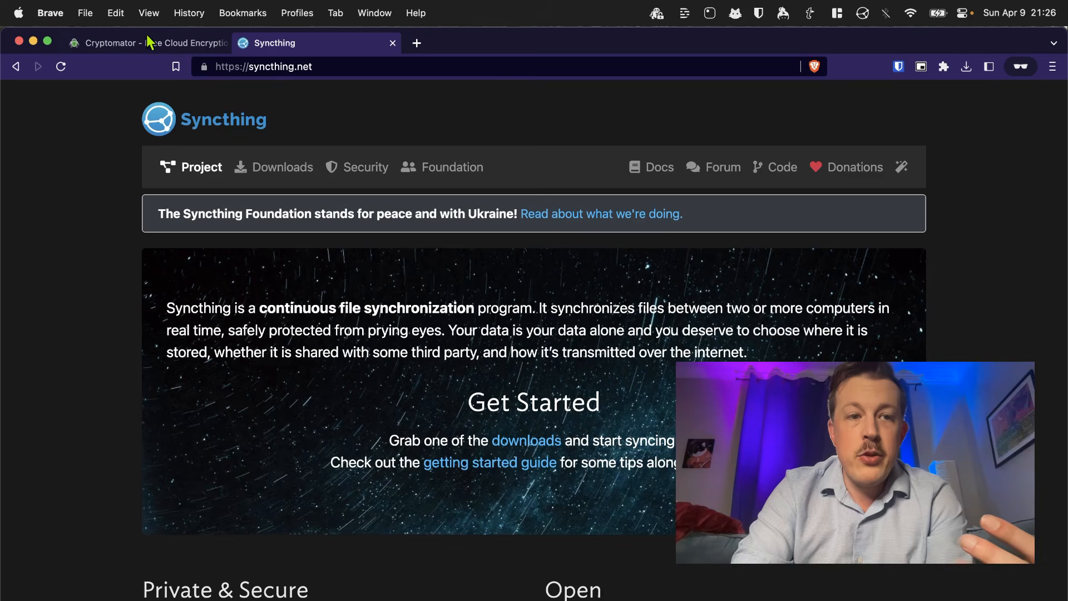
Open the download page on the Cryptomator site and examine the macOS download and the other supported platforms
click(146, 37)
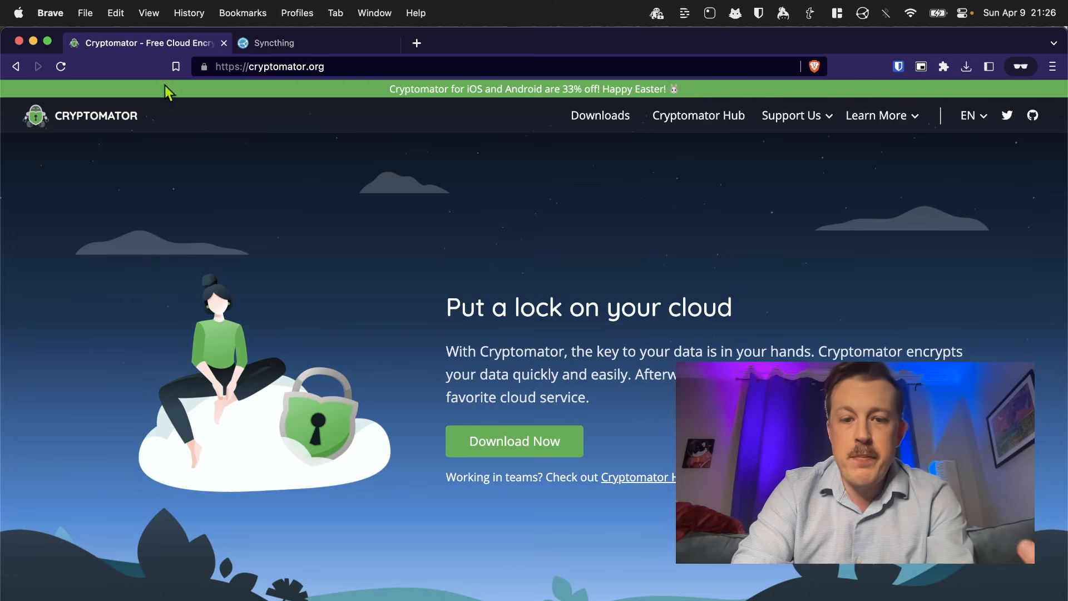
click(501, 451)
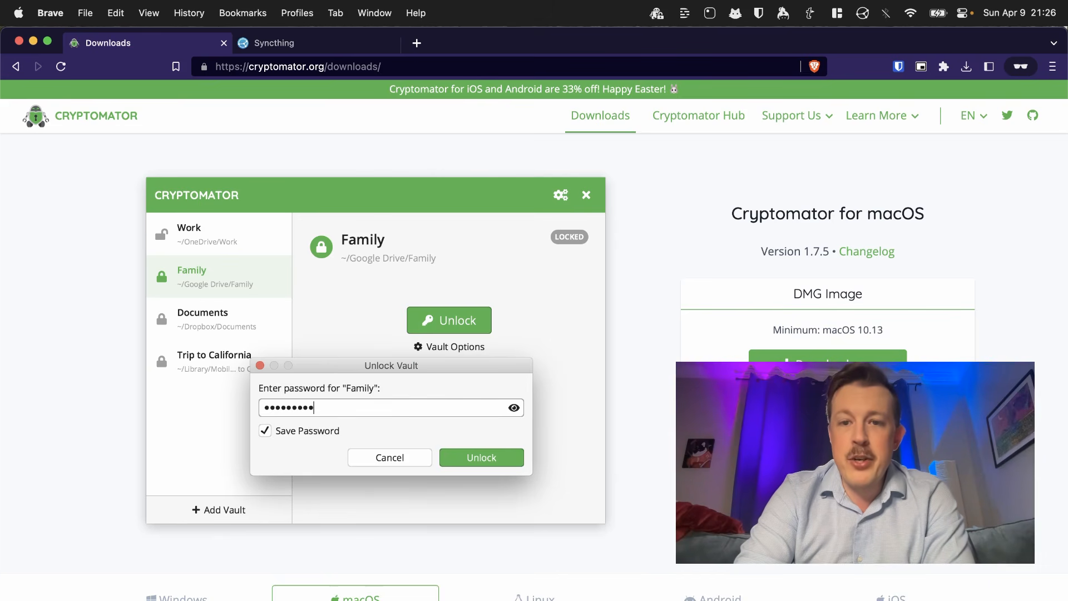
scroll(156, 272, down, 7)
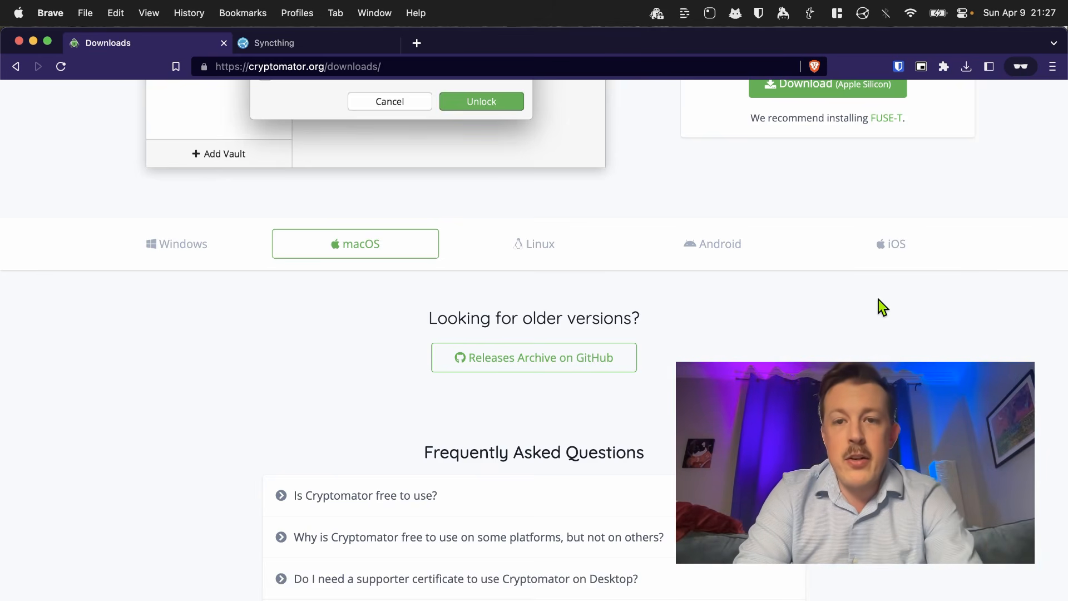
scroll(879, 300, up, 1)
scroll(879, 299, up, 6)
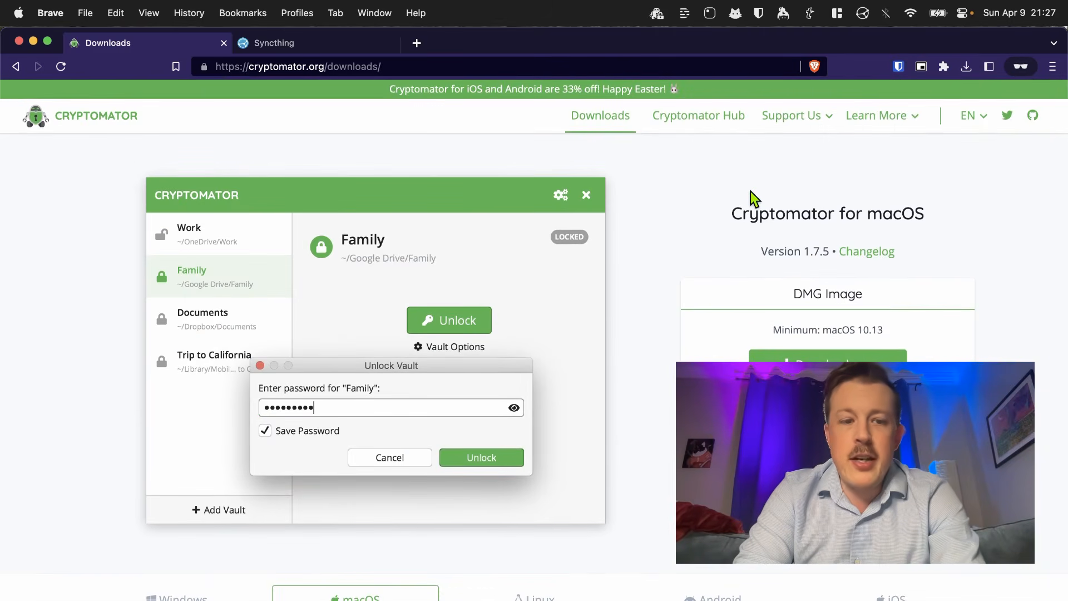
Switch to the Cryptomator desktop app and move its window closer to the middle of the screen
key(super+Tab)
key(super+Tab)
key(super+Tab)
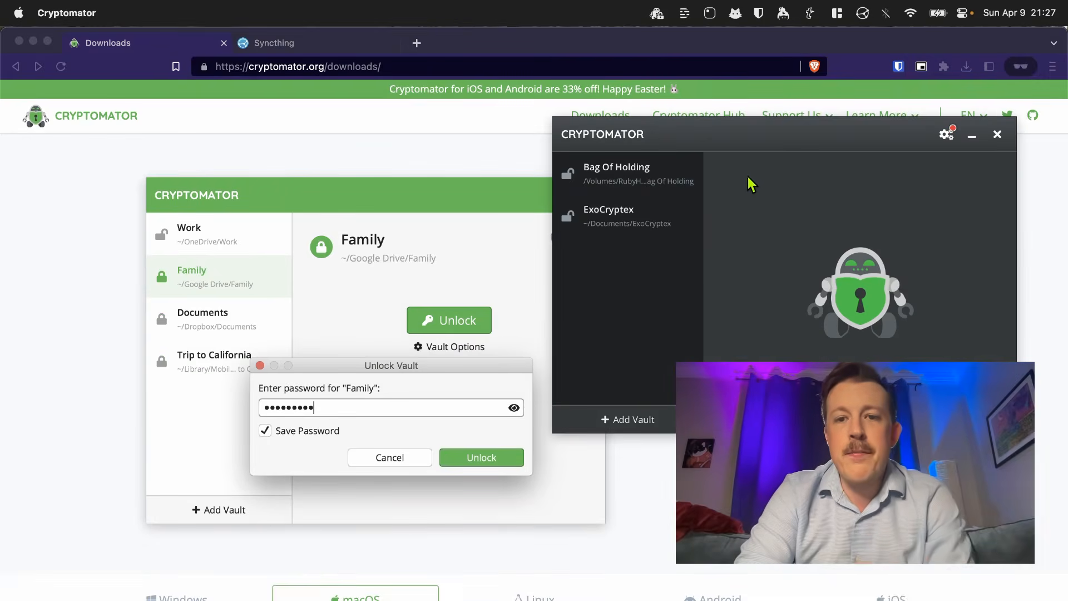
drag(744, 135, 641, 192)
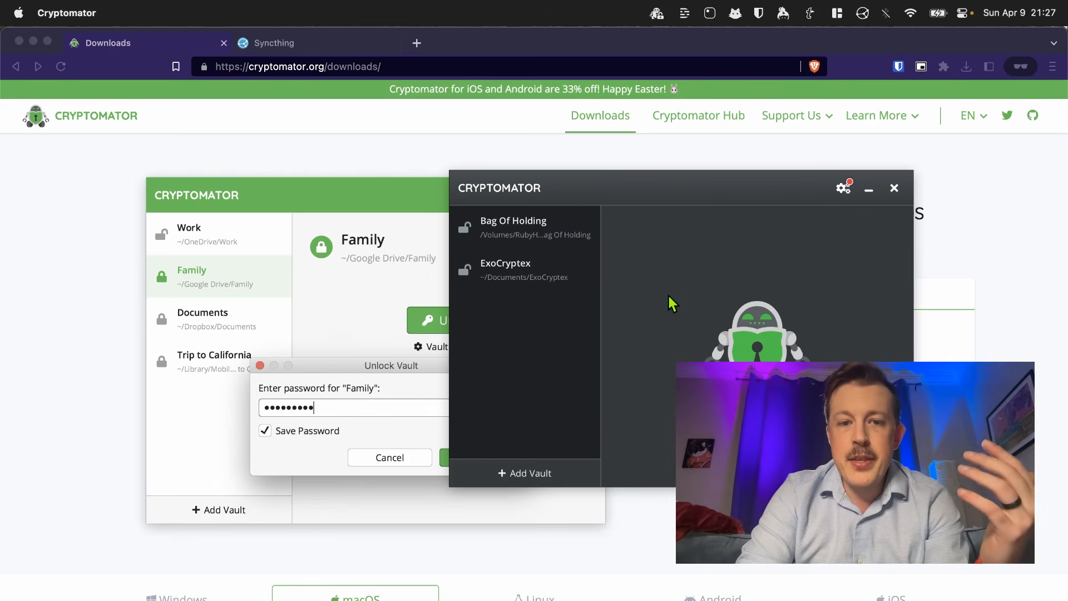
Start creating a new vault and name it Encrypted YouTube
click(512, 474)
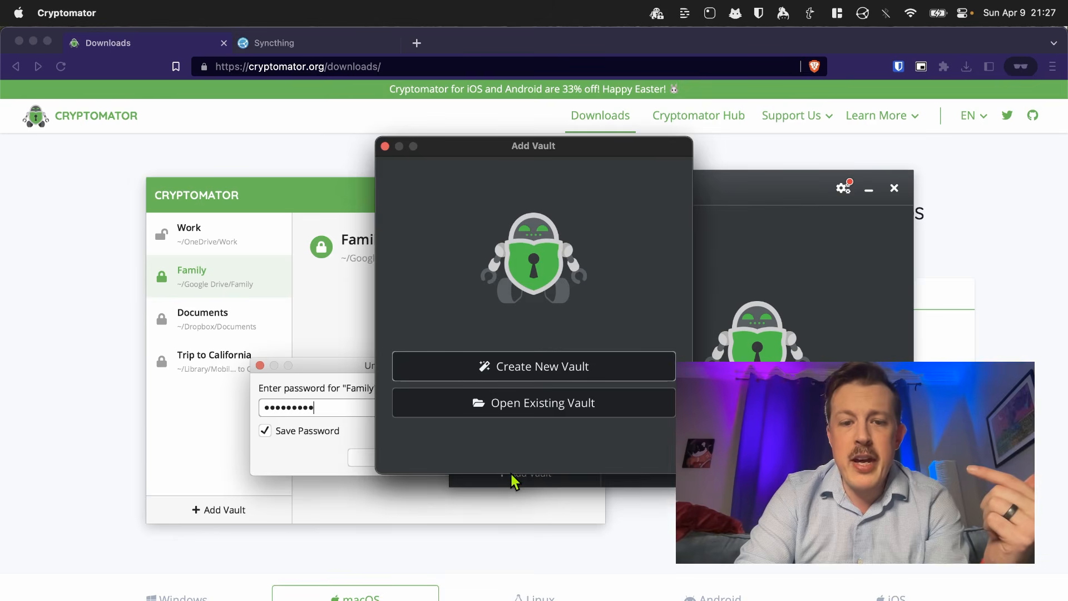
click(534, 369)
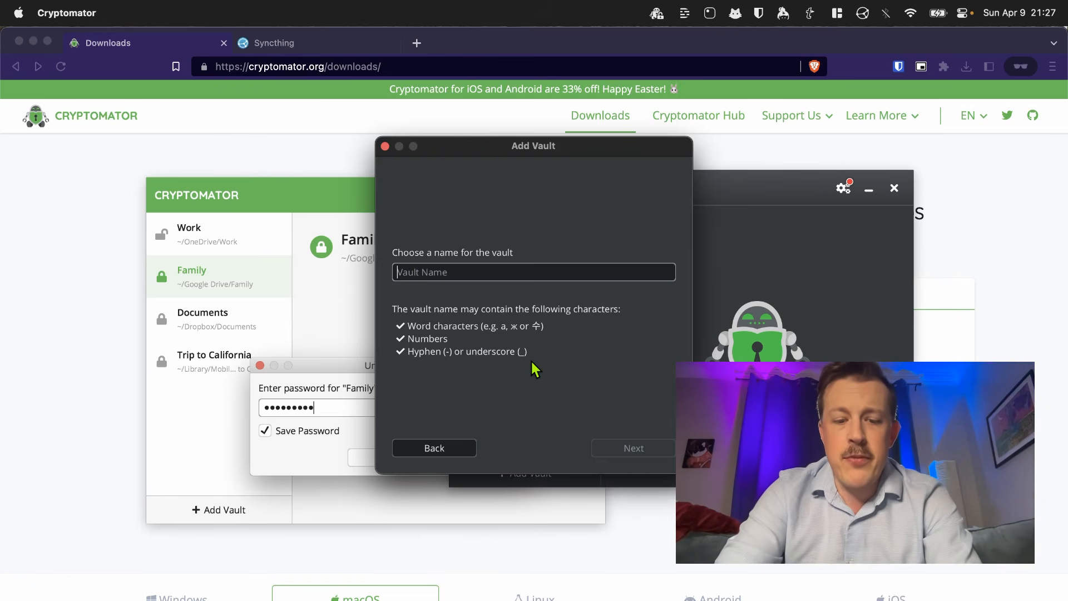
text(Encrypte)
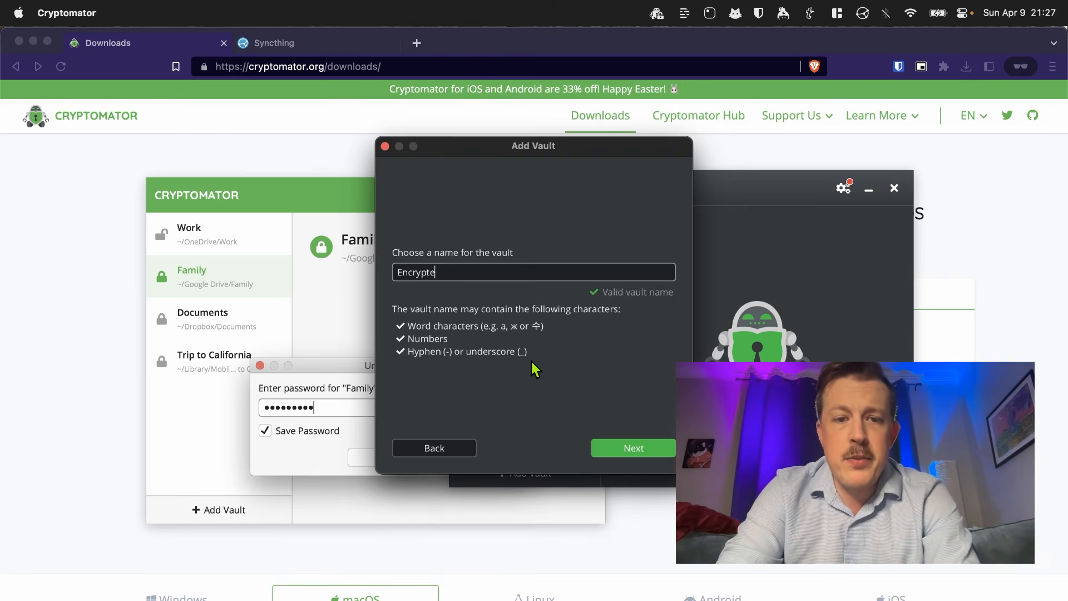
text(d YouTube)
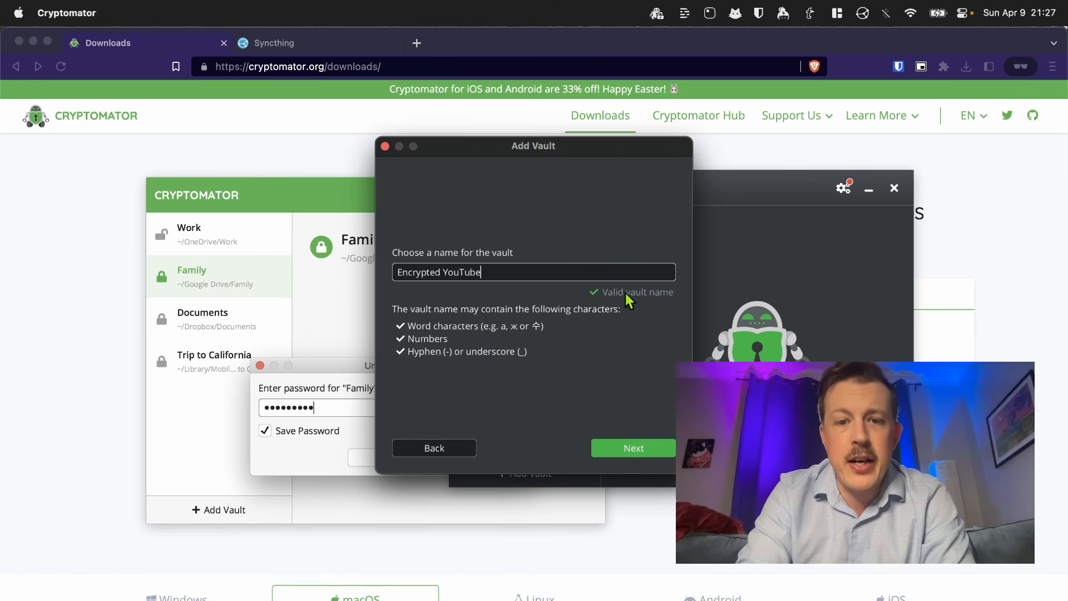
click(629, 452)
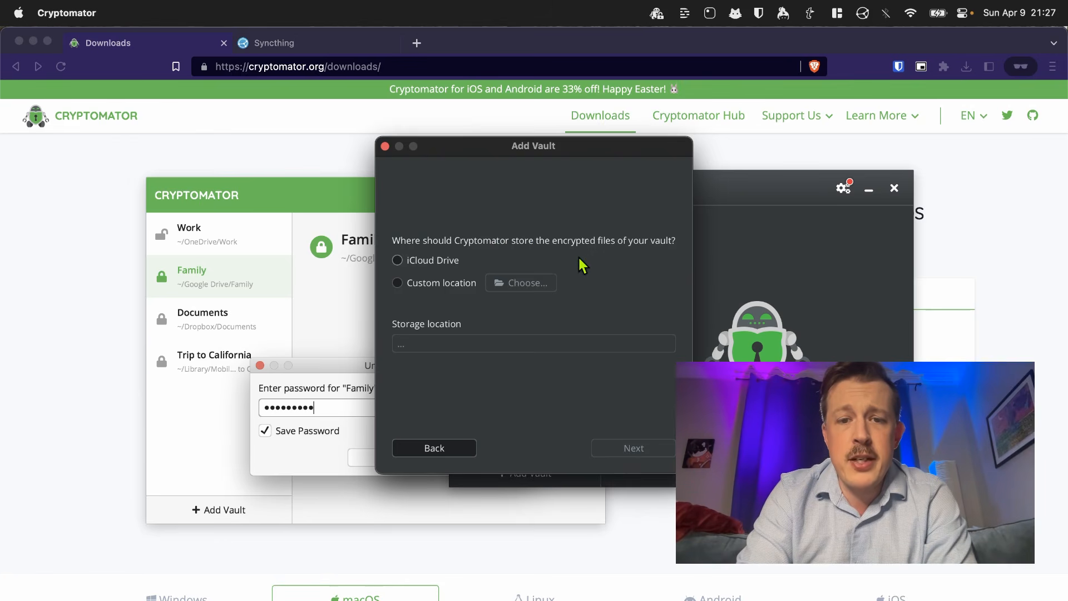
Set a custom storage location for the vault in the YouTube Example folder inside Documents
click(427, 282)
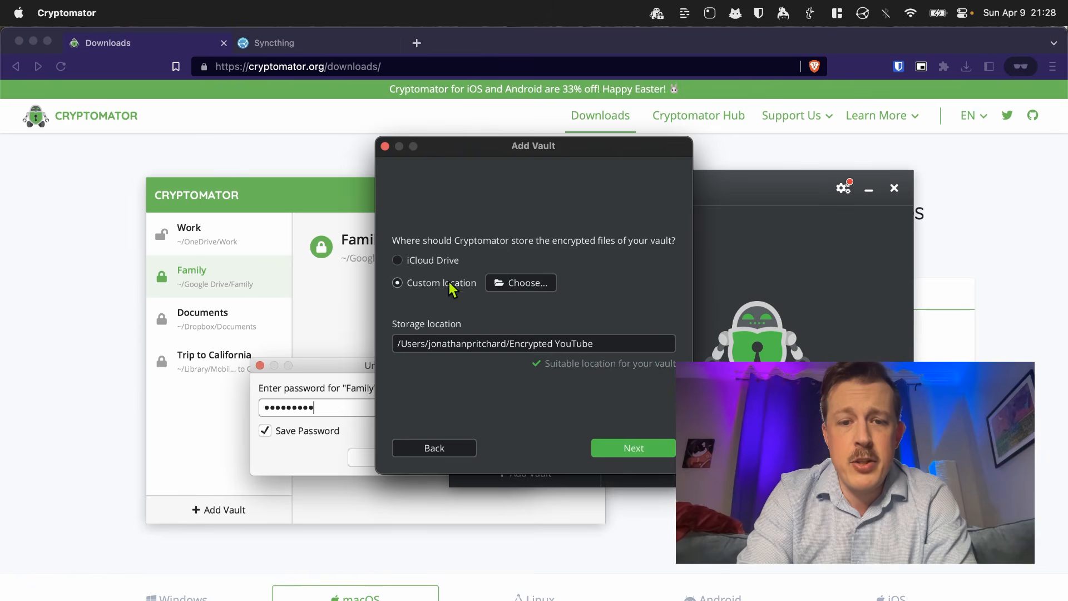
click(516, 284)
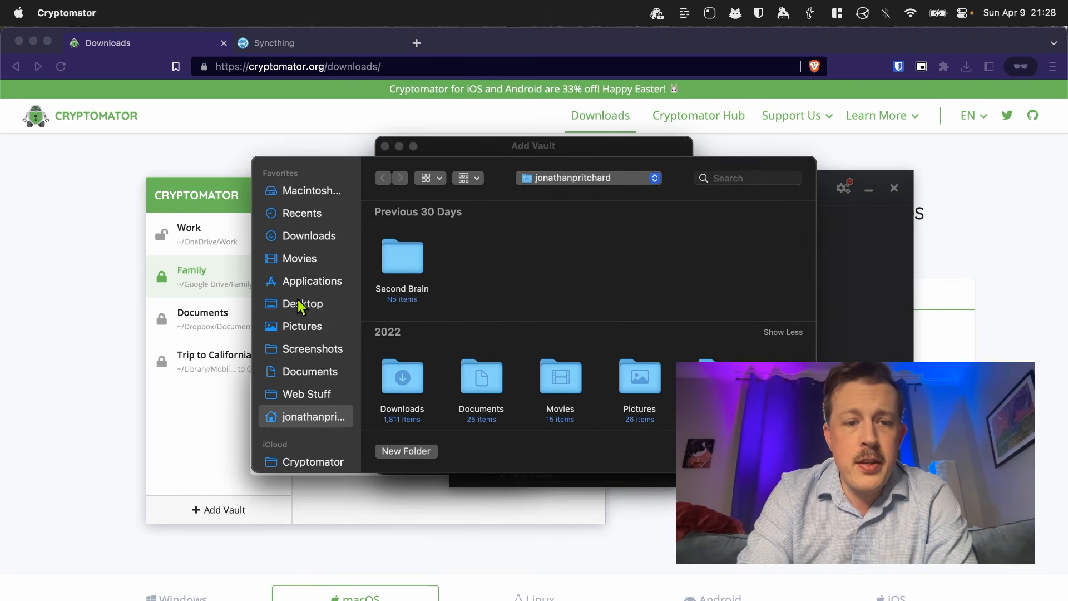
click(295, 374)
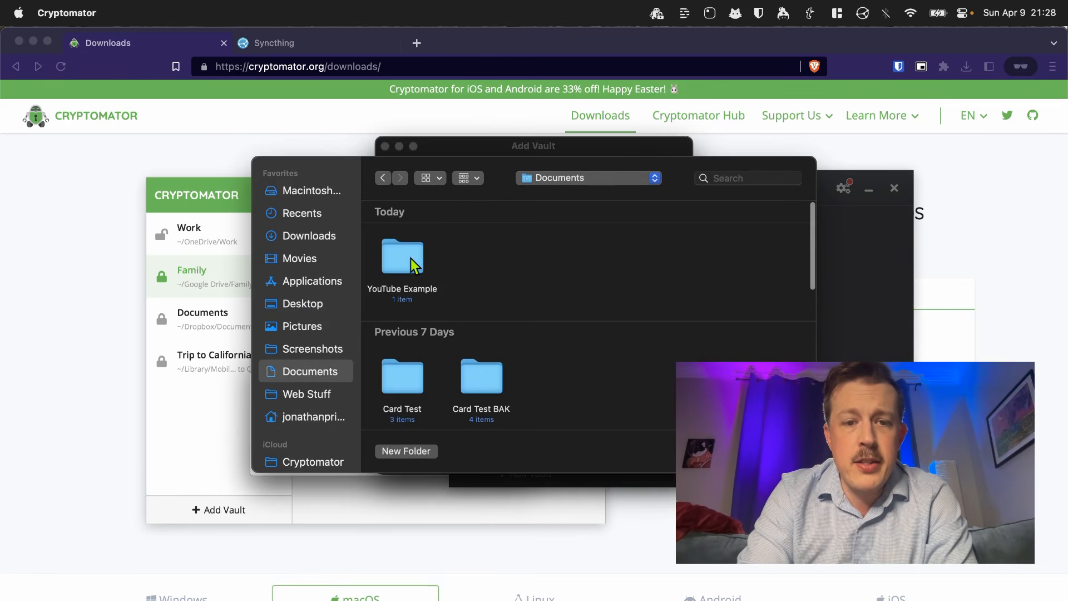
click(411, 258)
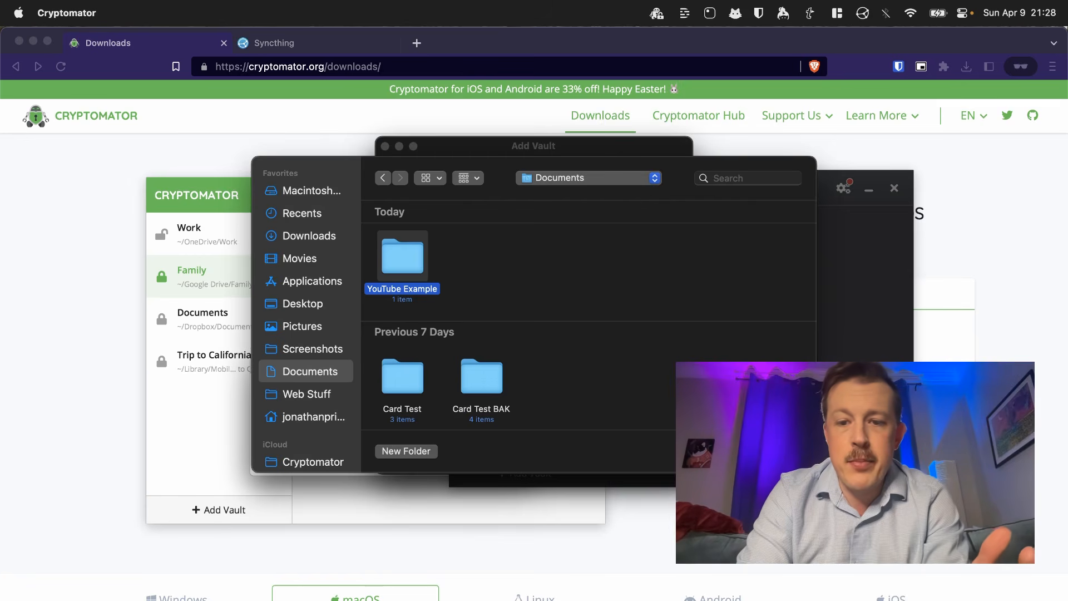
click(784, 451)
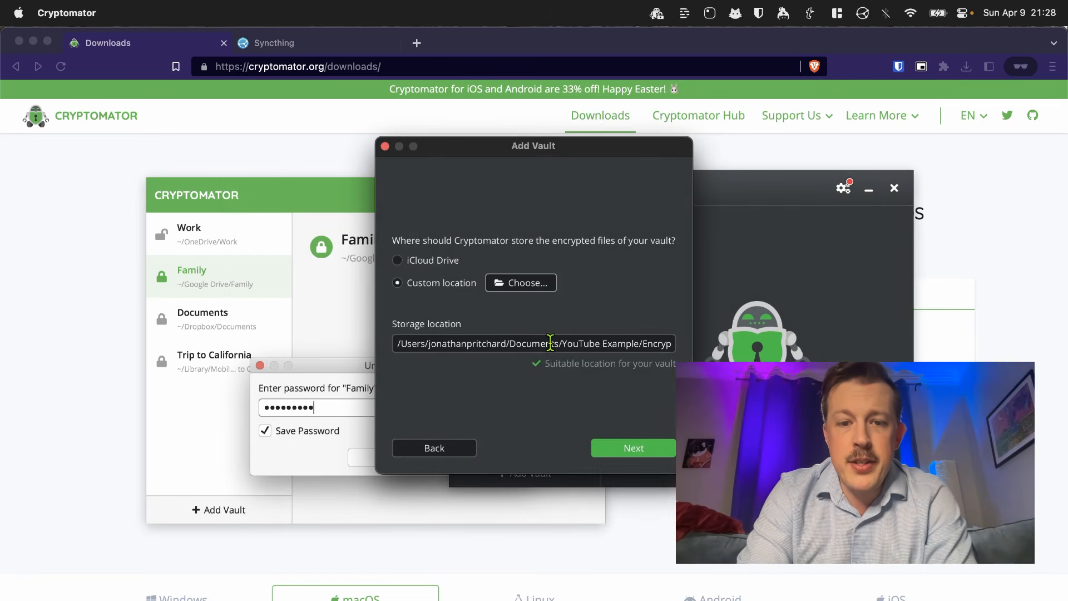
click(652, 343)
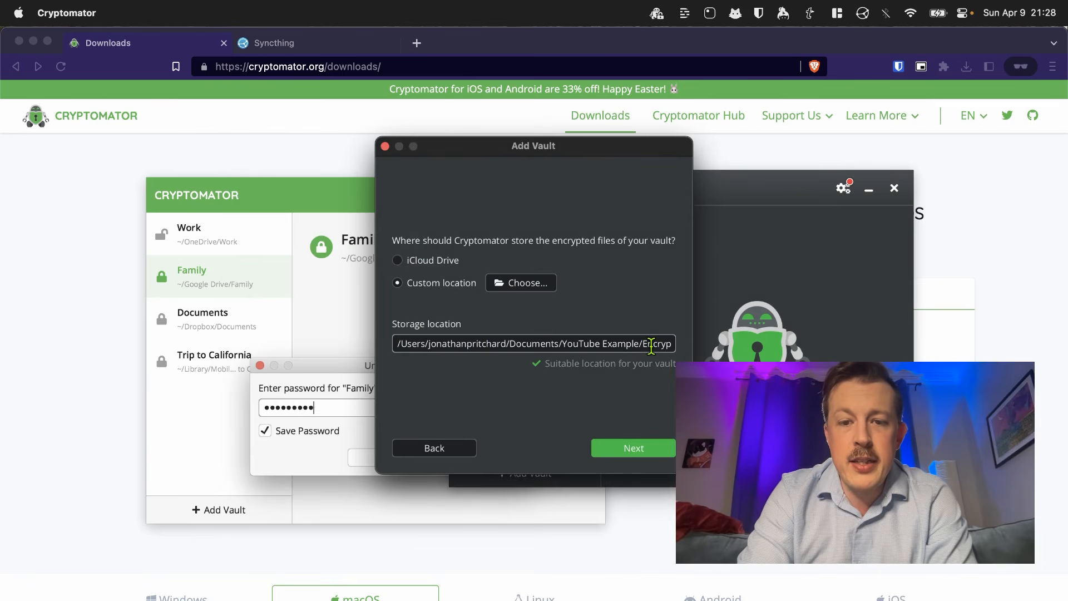
click(631, 446)
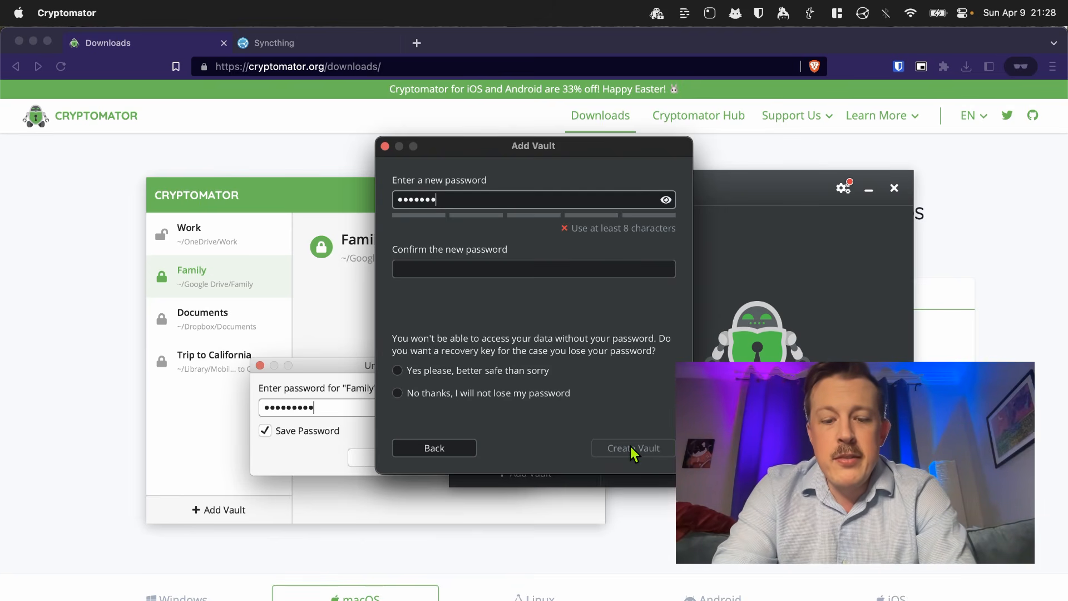
Enter and confirm the new vault password, decline the recovery key, and create the vault
text(••••••••)
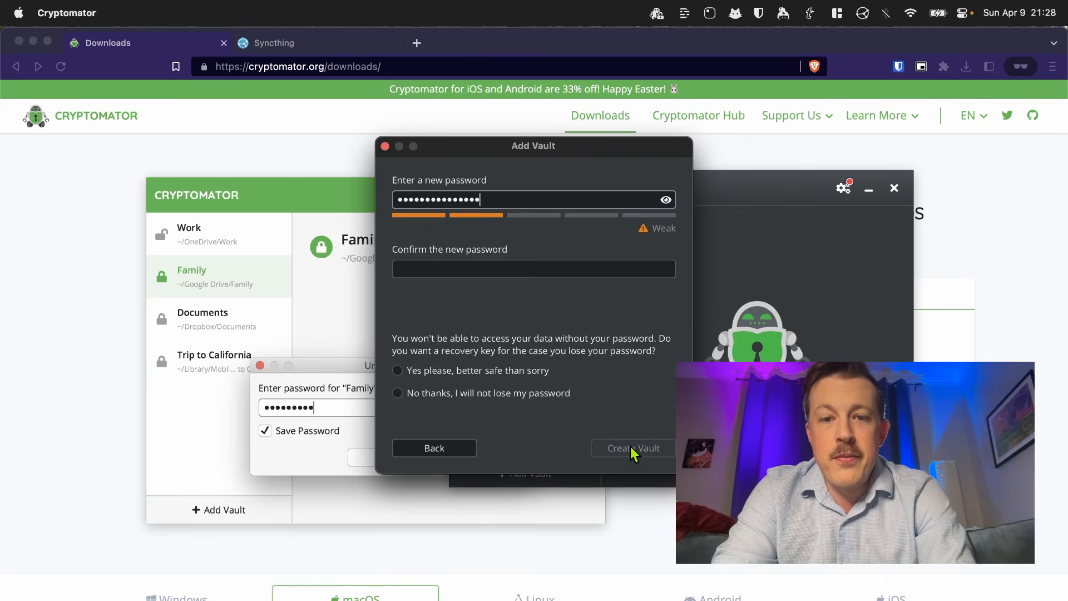
key(Tab)
text(•••)
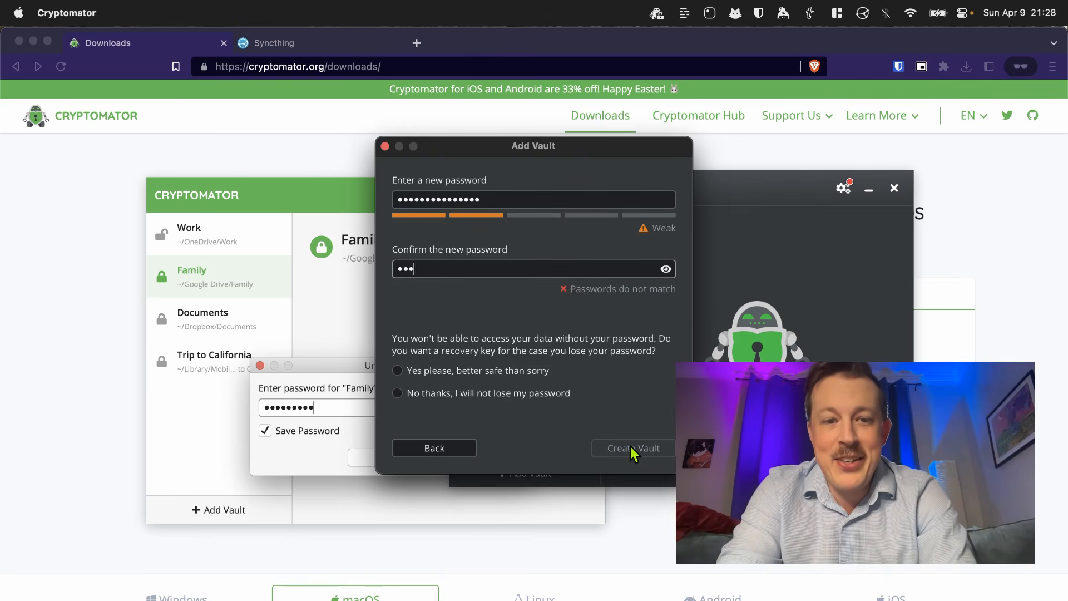
text(•••••••••••)
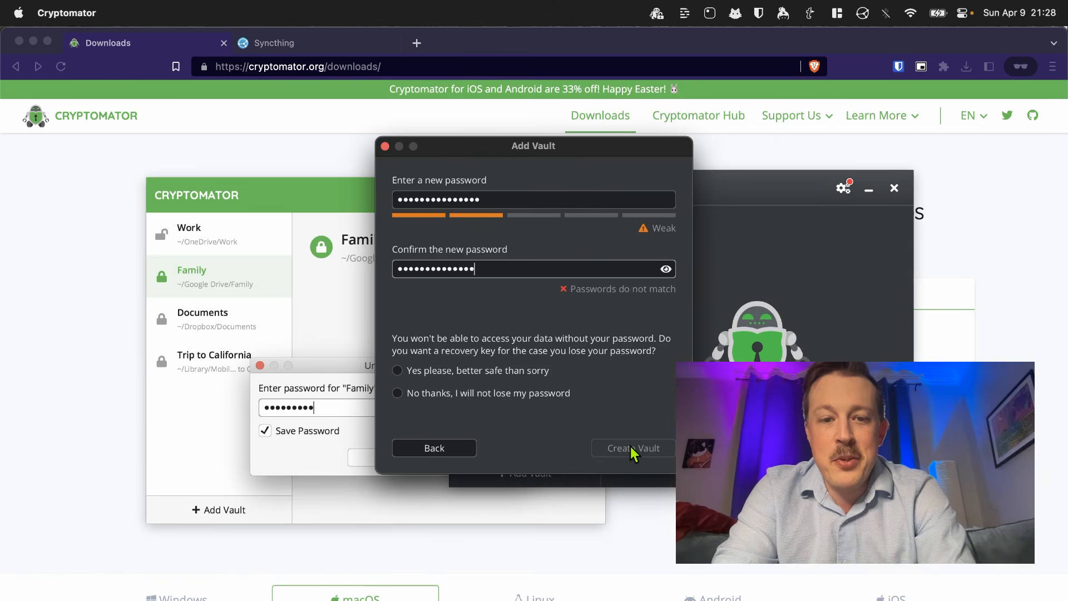
text(•)
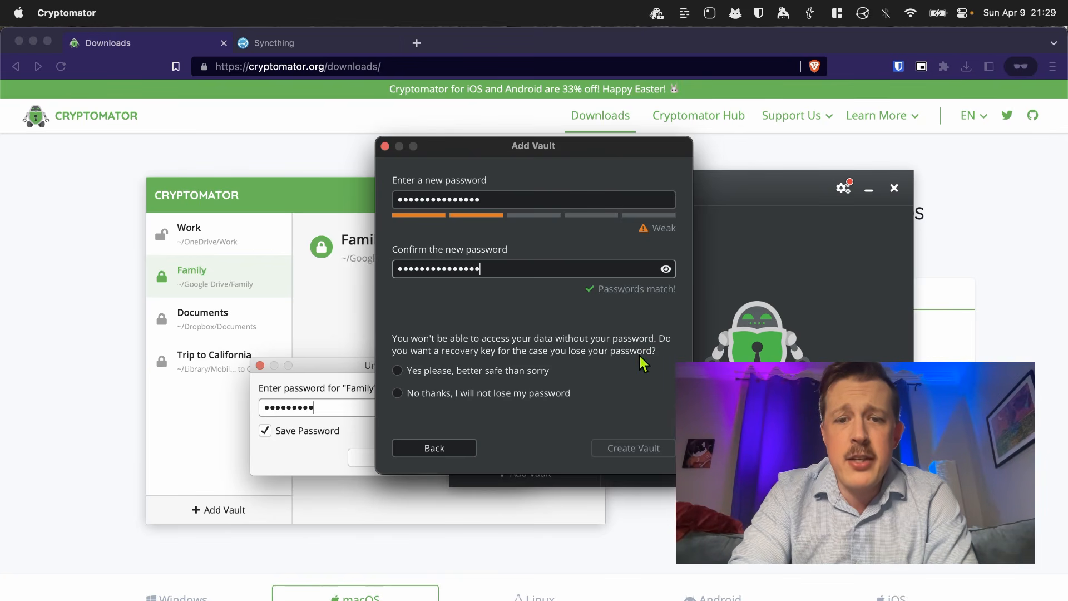
click(396, 393)
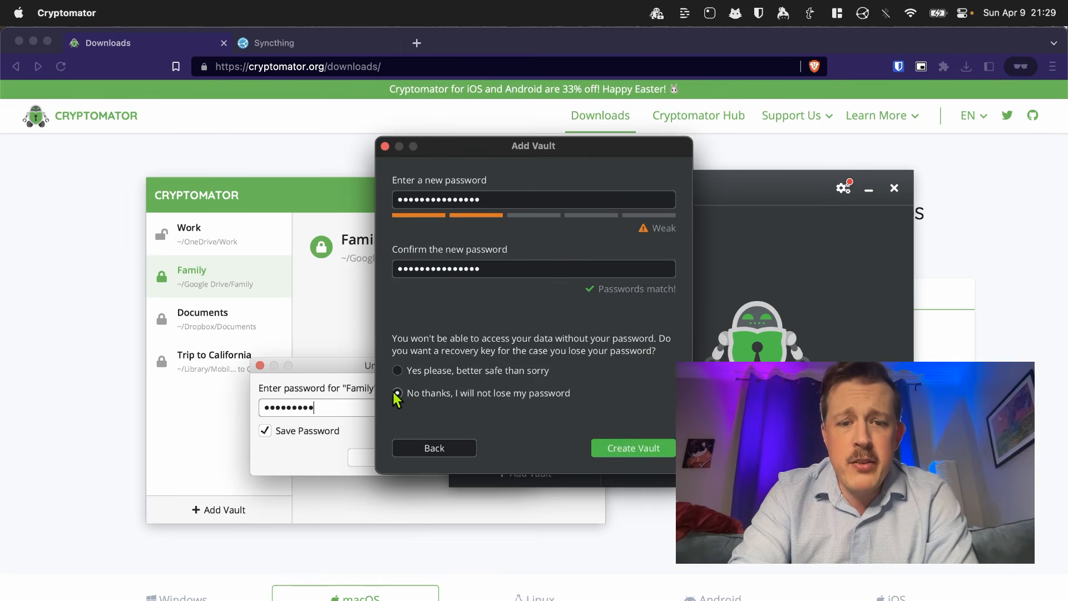
click(626, 448)
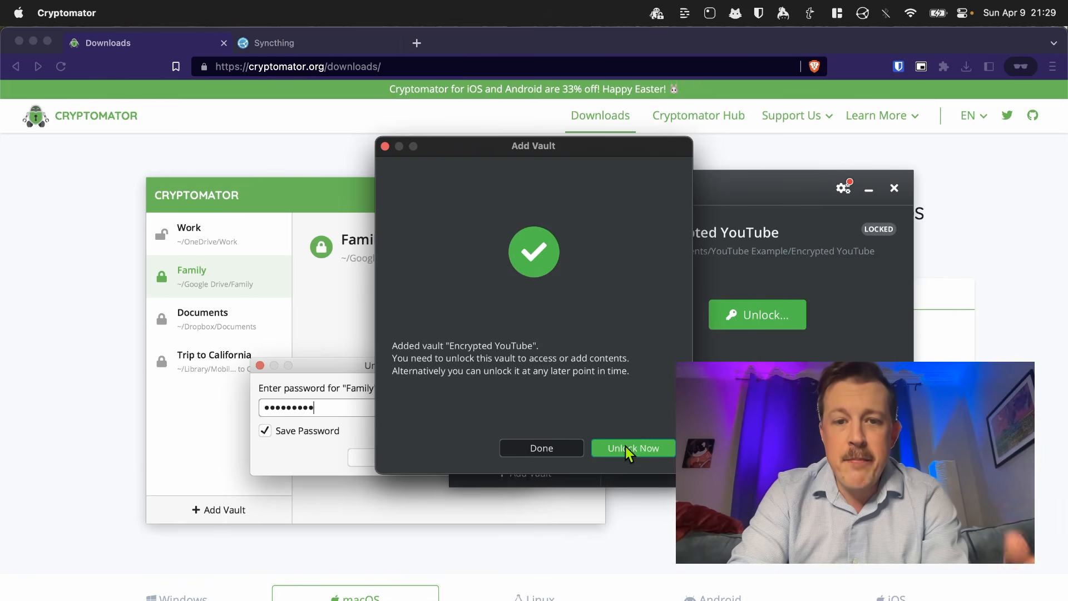
Unlock the Encrypted YouTube vault by entering the vault password and reveal its drive in Finder
click(626, 448)
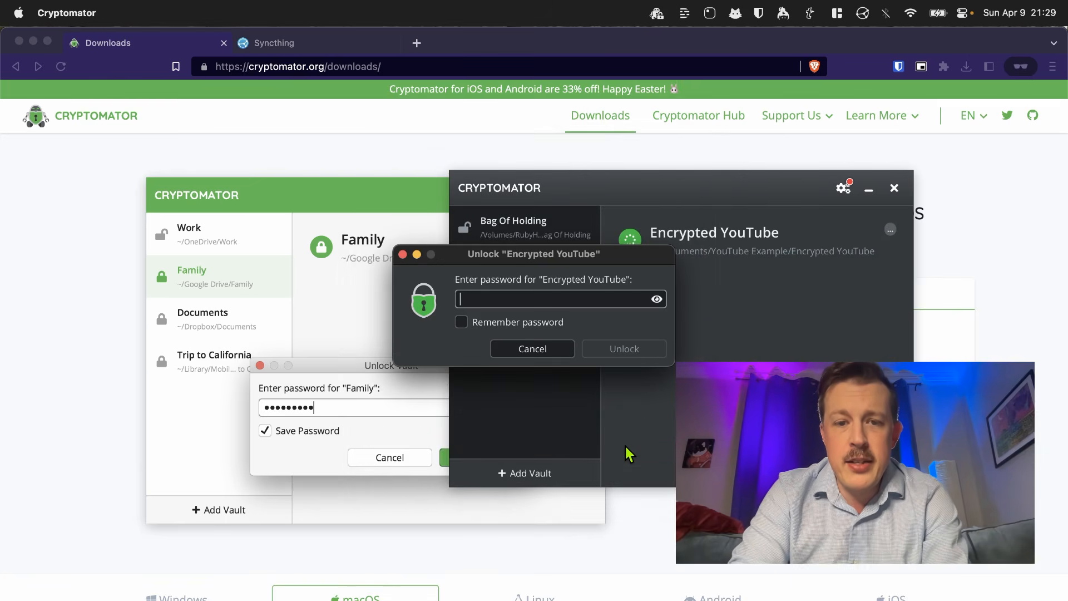
text(••)
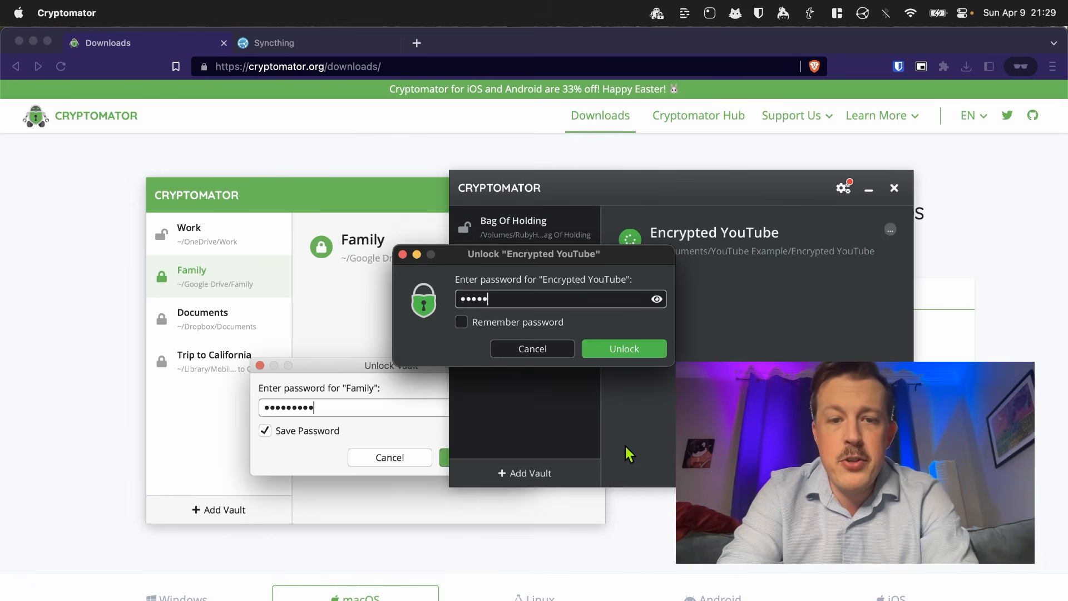
text(••••)
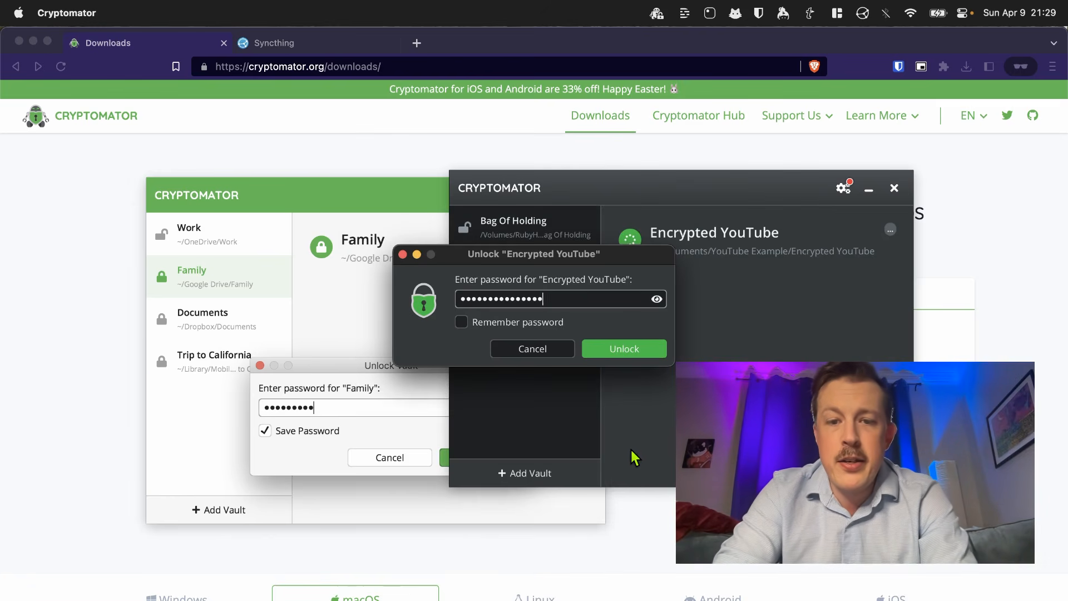
click(623, 350)
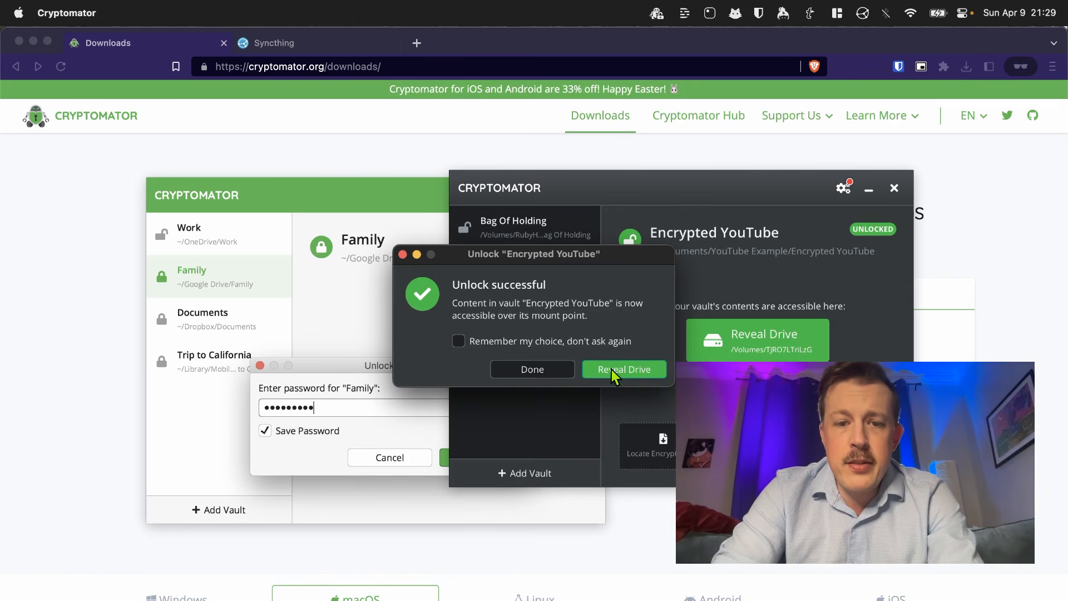
click(573, 339)
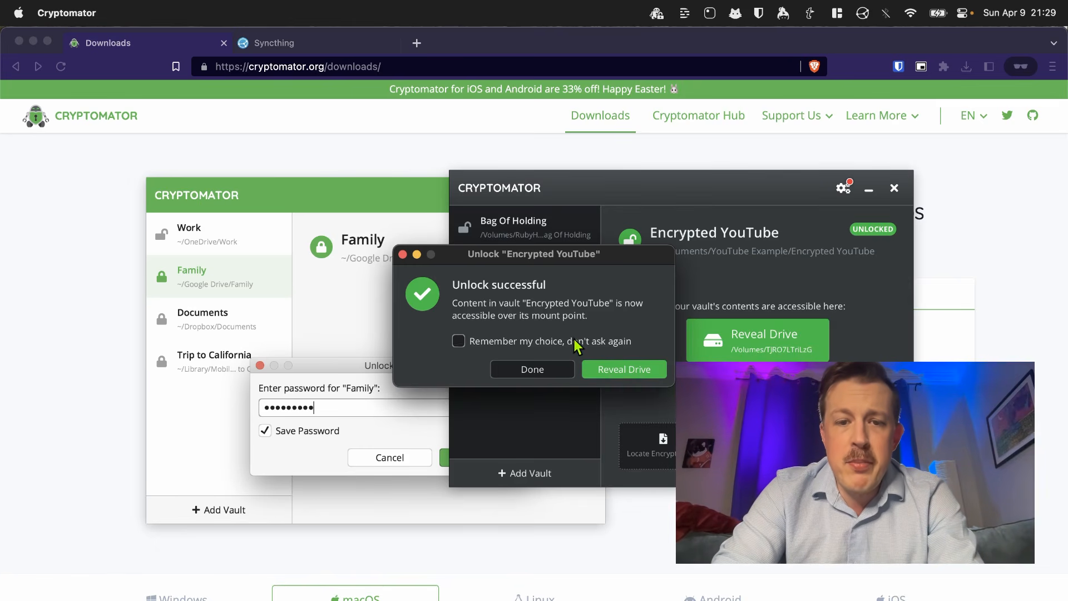
click(613, 369)
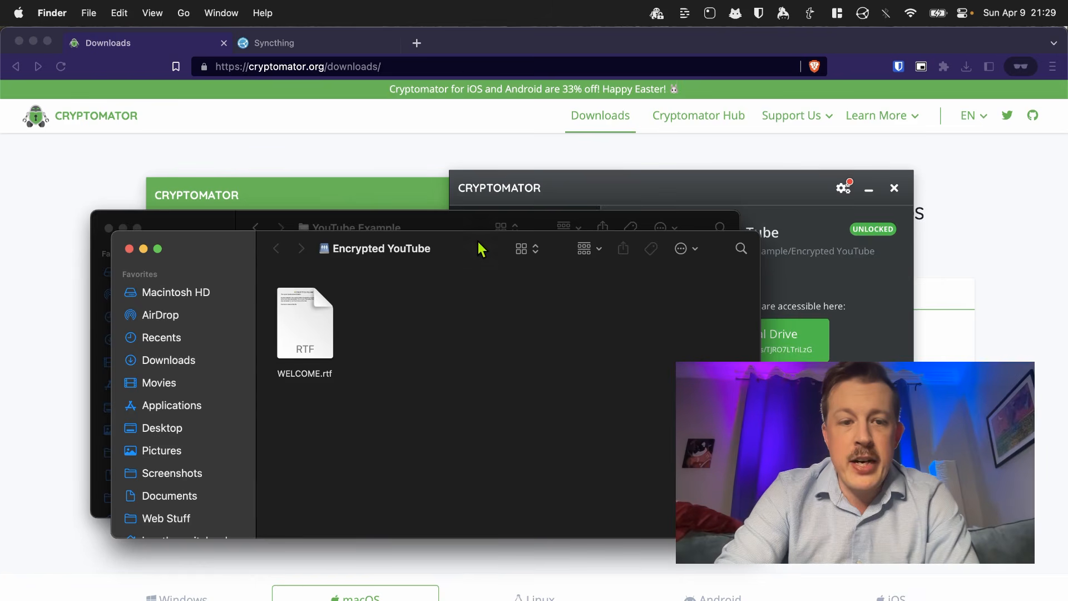
Examine the stored contents of the Encrypted YouTube folder inside YouTube Example, down through the d and HG folders, and return to its root
drag(478, 242, 626, 317)
click(461, 222)
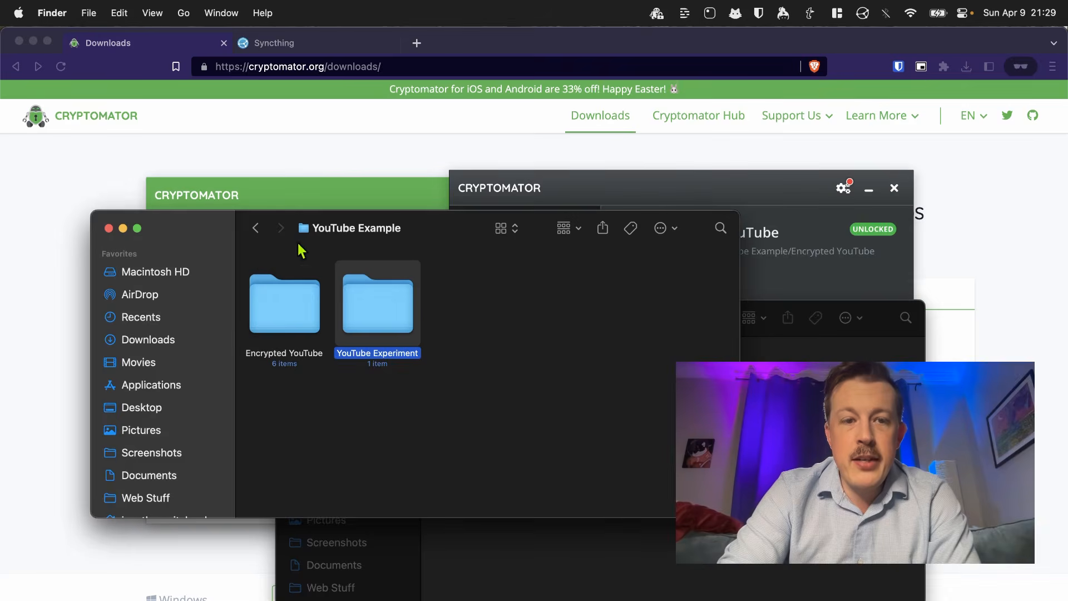
double_click(286, 312)
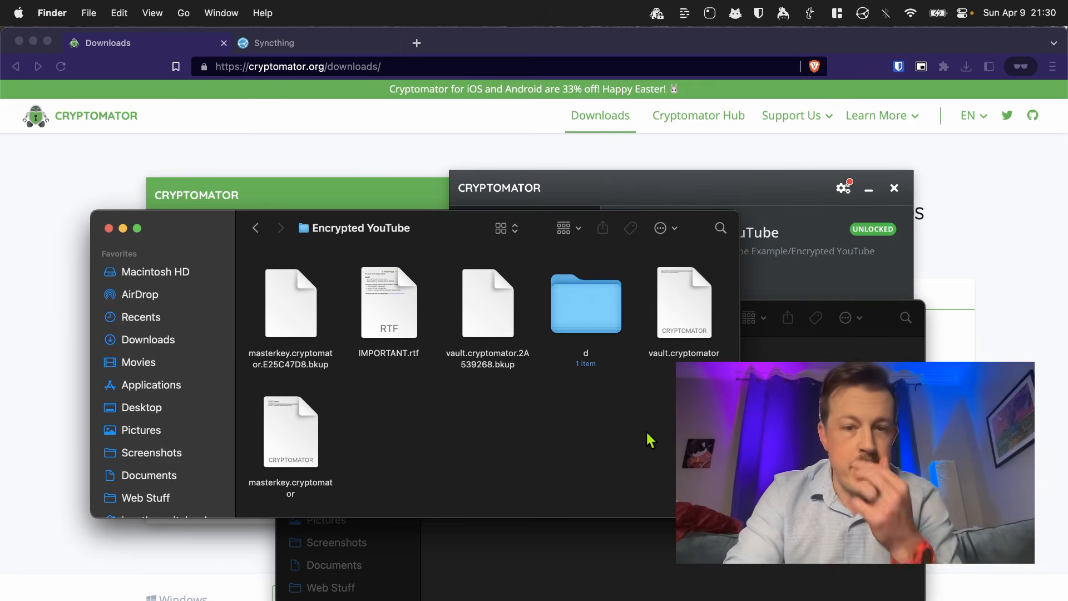
double_click(587, 315)
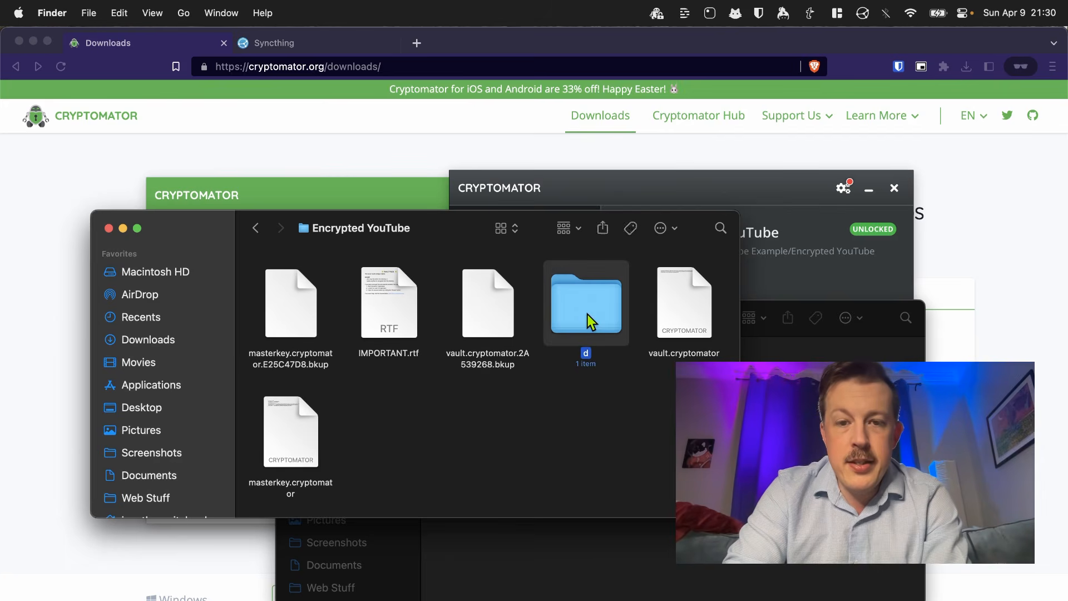
click(292, 308)
double_click(292, 308)
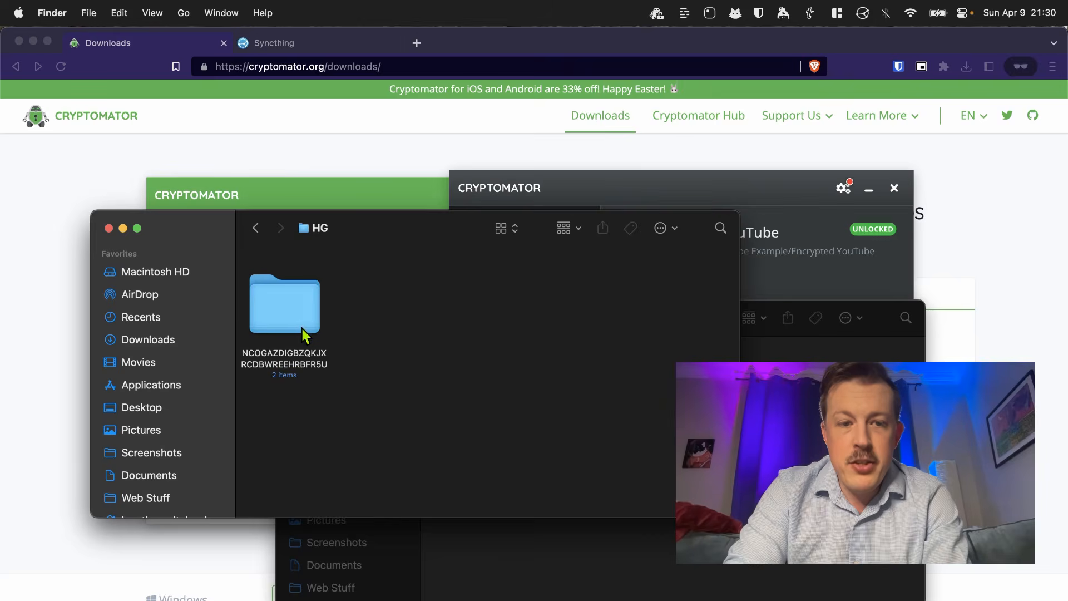
double_click(302, 328)
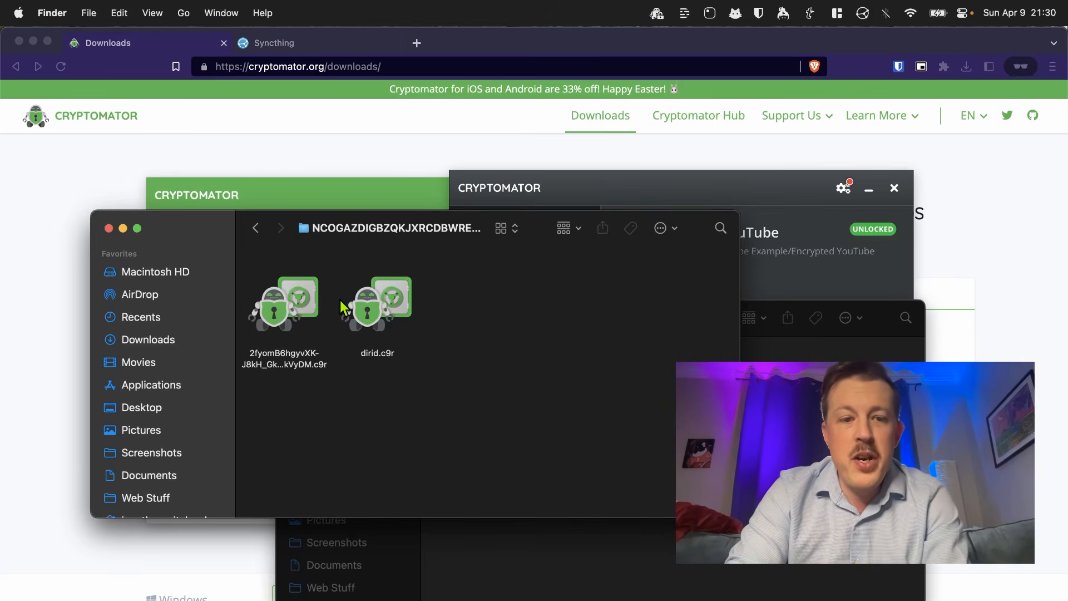
key(super+Up)
key(super+Up)
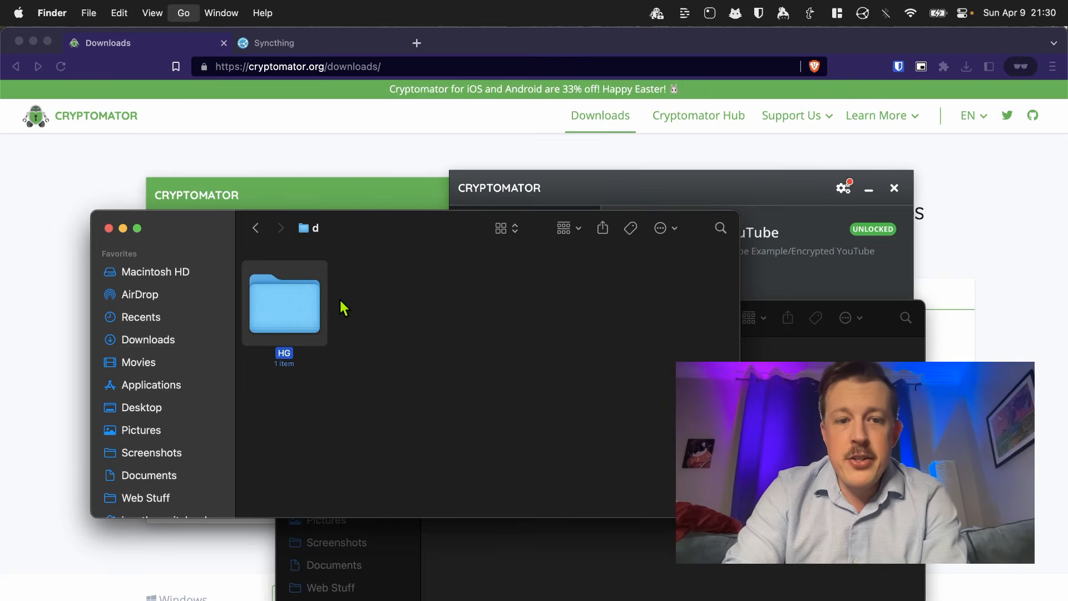
key(super+Up)
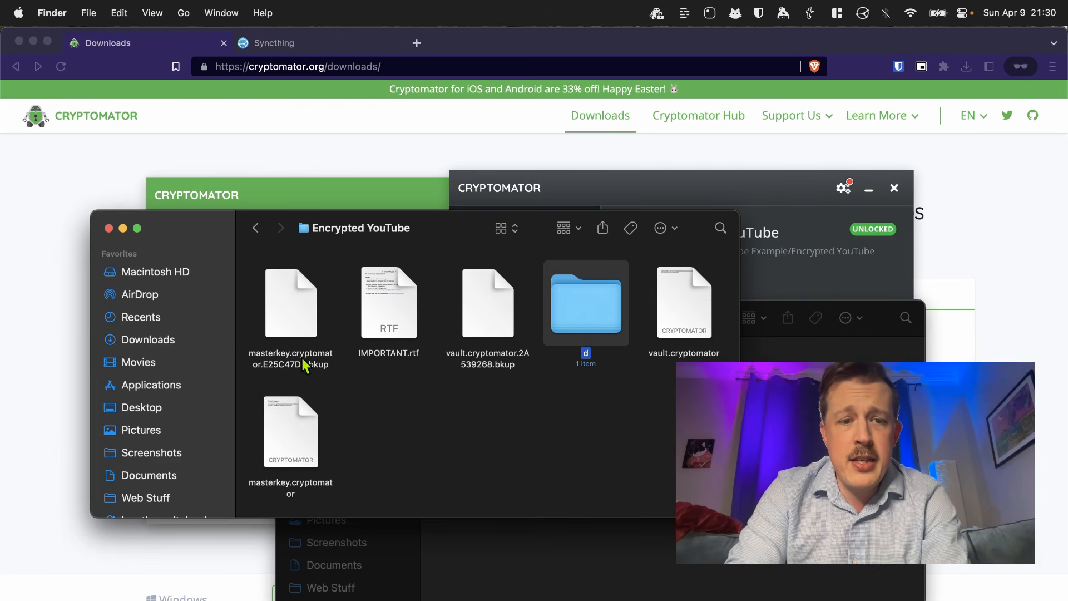
click(475, 441)
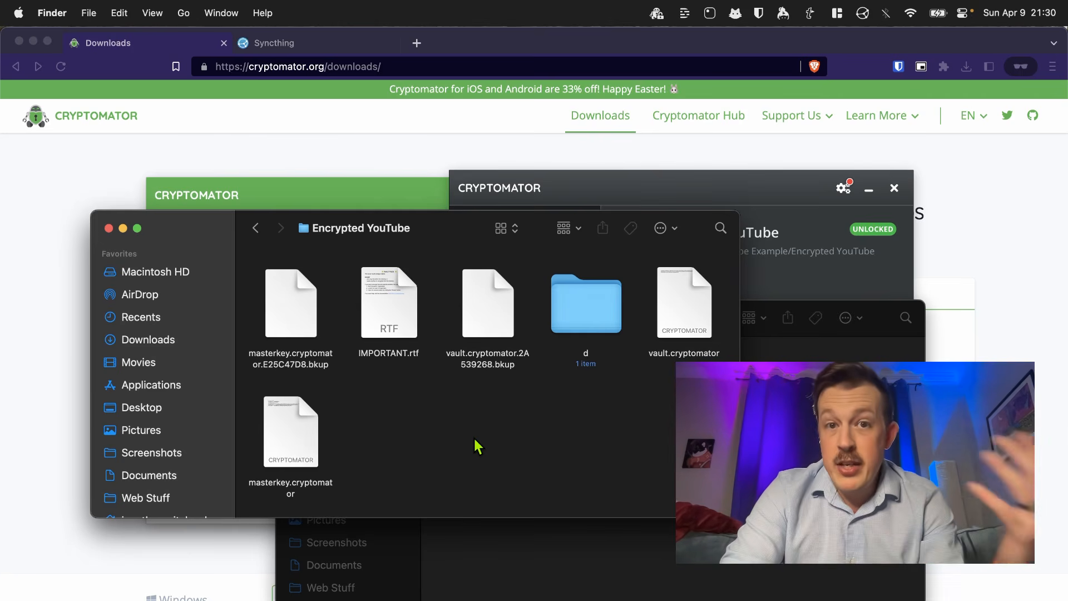
Bring up the unlocked Encrypted YouTube drive window, open the Cryptomator installer volume from its locations, and eject that volume
click(555, 536)
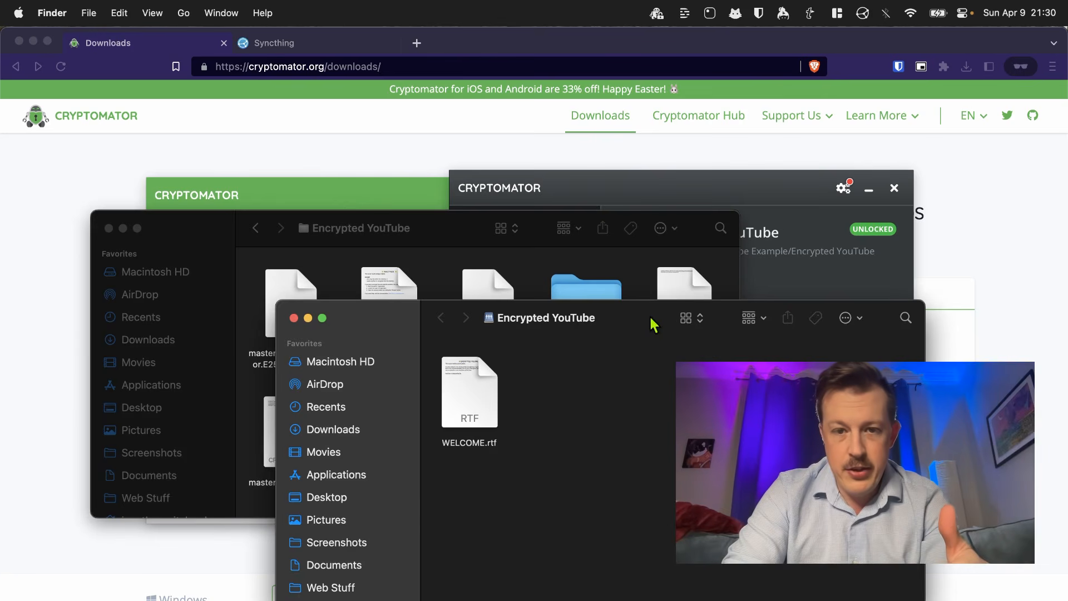
drag(651, 326, 683, 365)
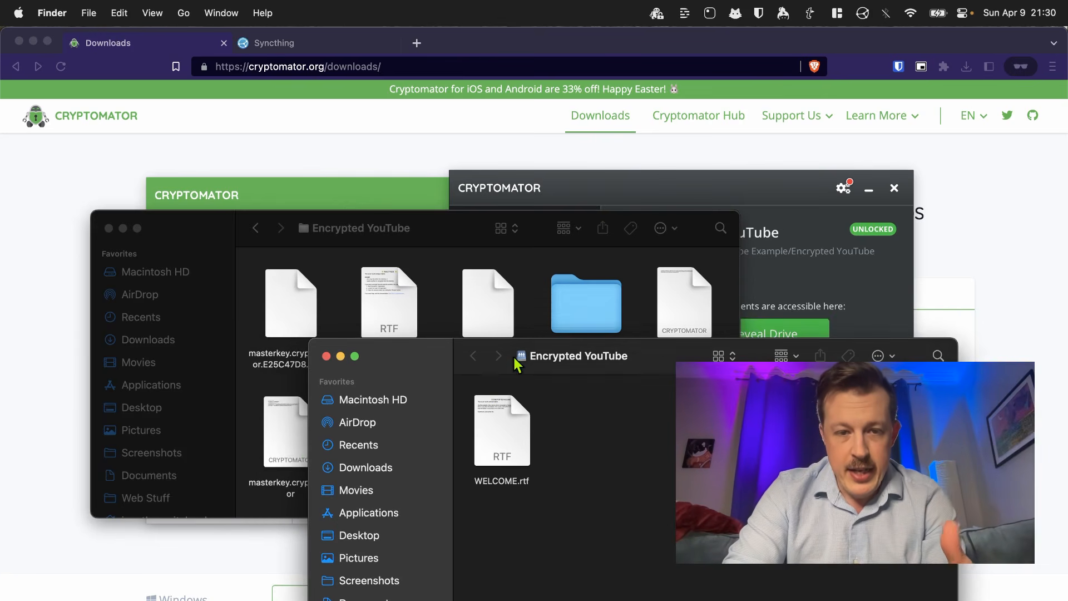
scroll(395, 462, down, 5)
scroll(395, 457, down, 6)
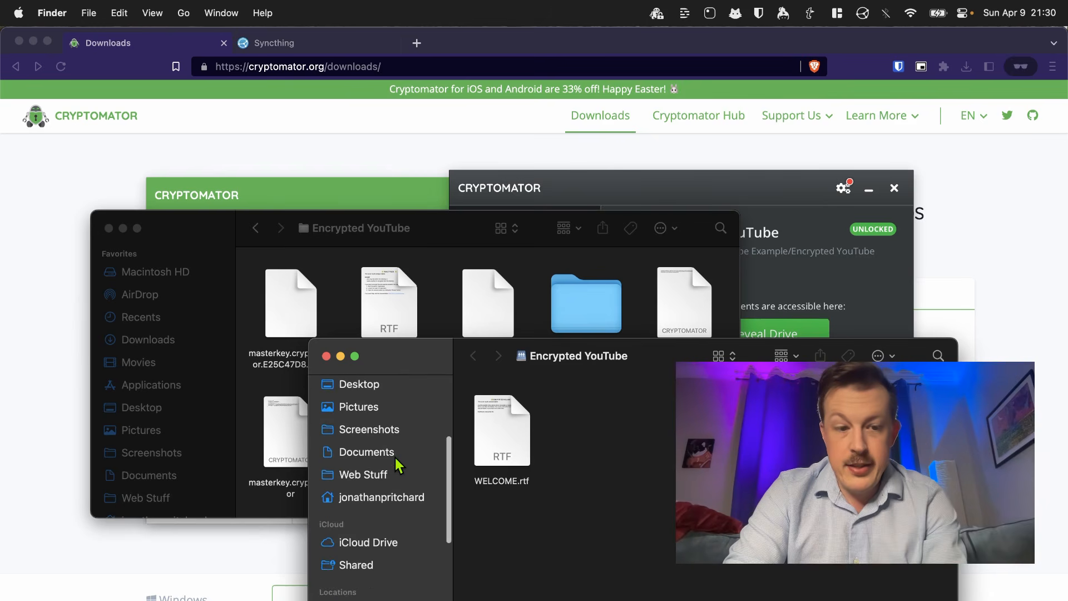
scroll(395, 457, down, 1)
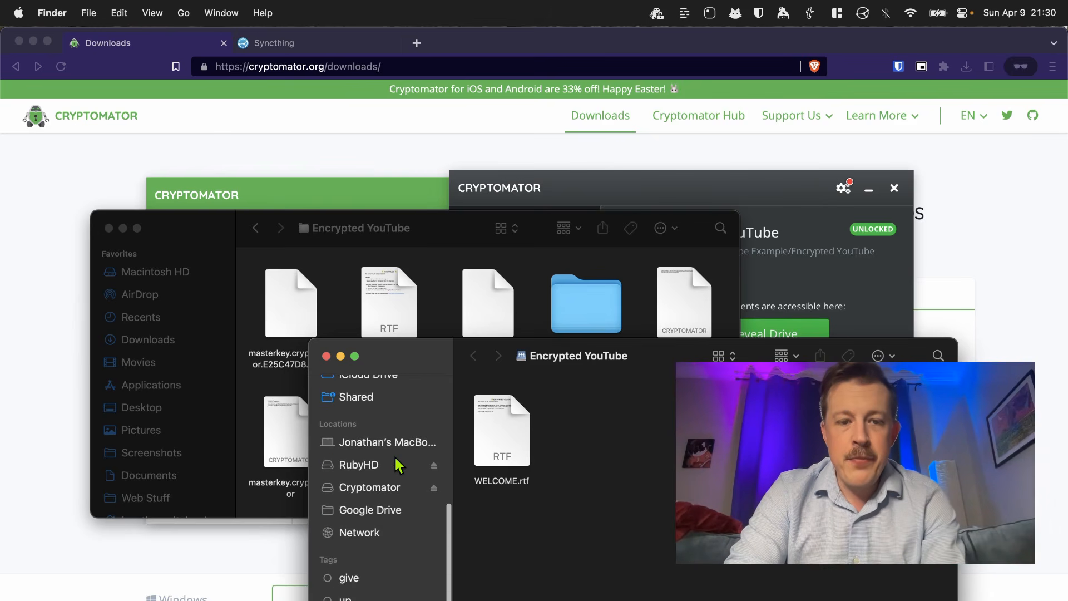
click(364, 490)
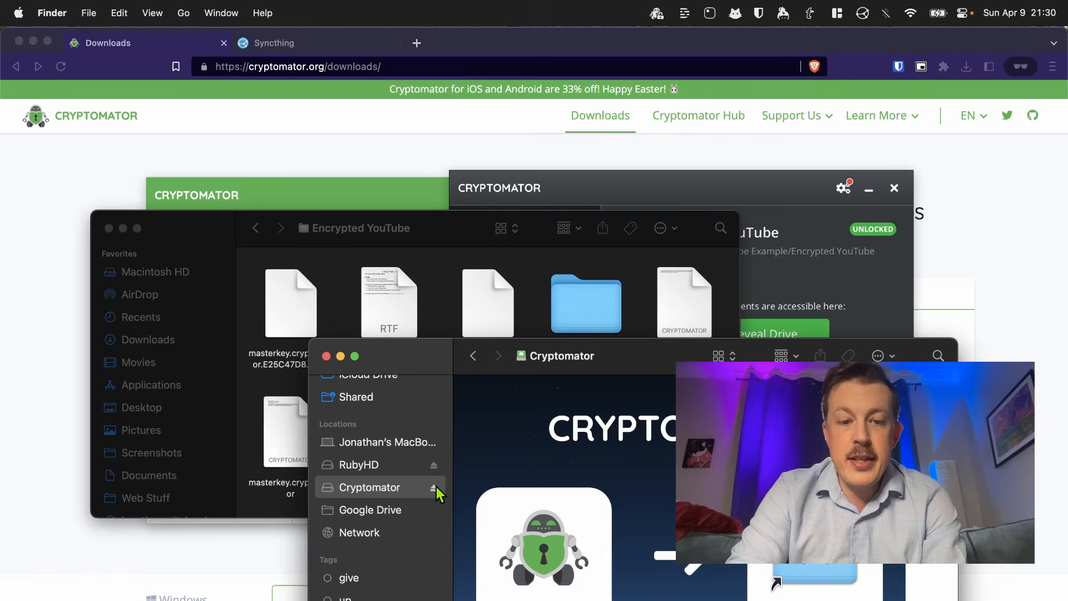
key(super+w)
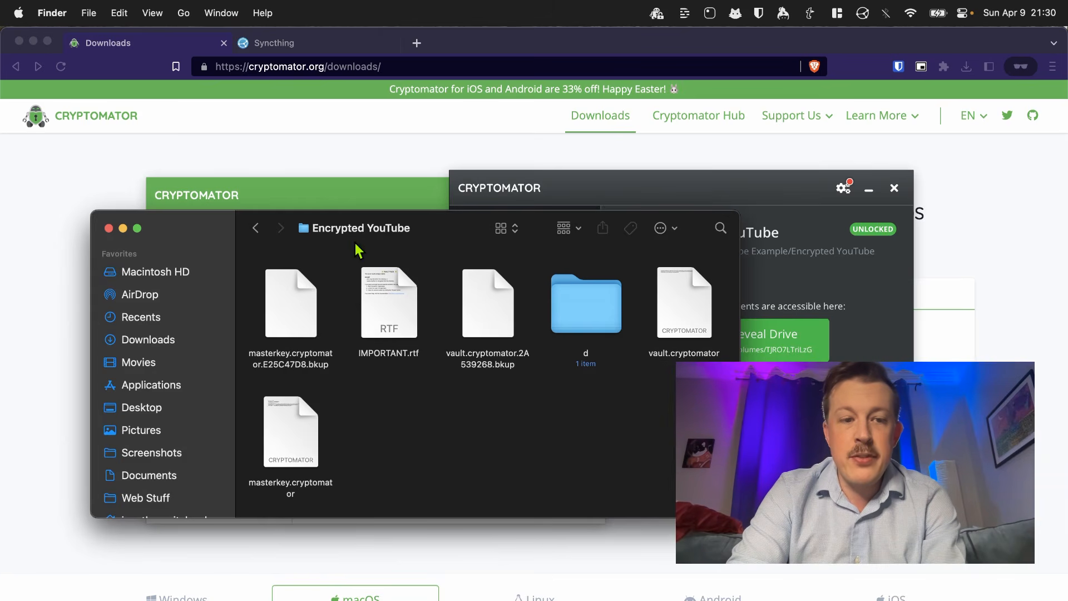
Check the sidebar locations, reveal the Encrypted YouTube drive from Cryptomator, and go up to the computer's list of mounted volumes
scroll(173, 311, down, 10)
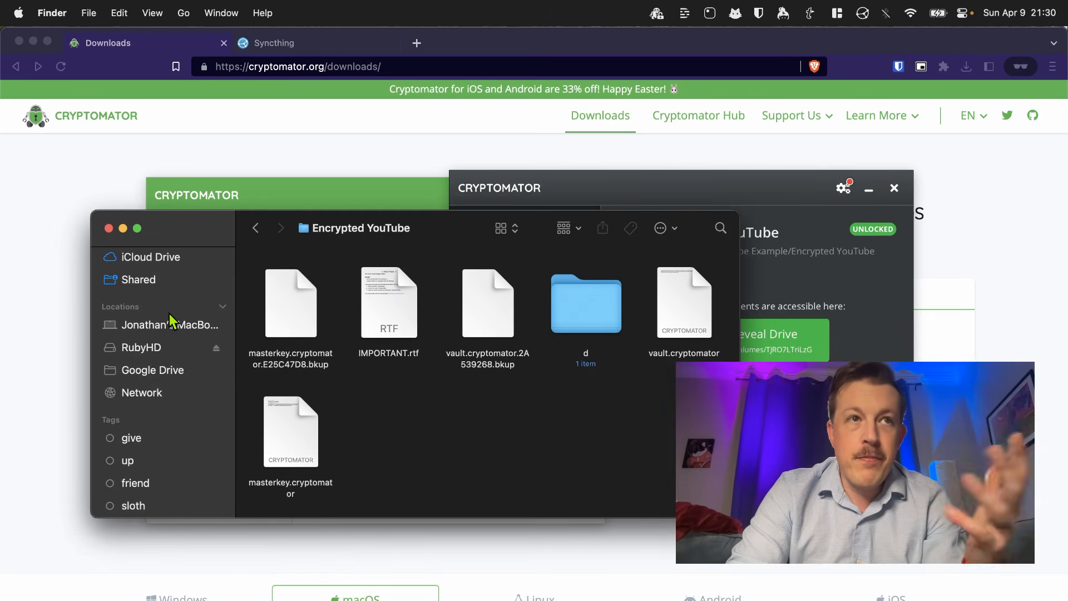
click(720, 200)
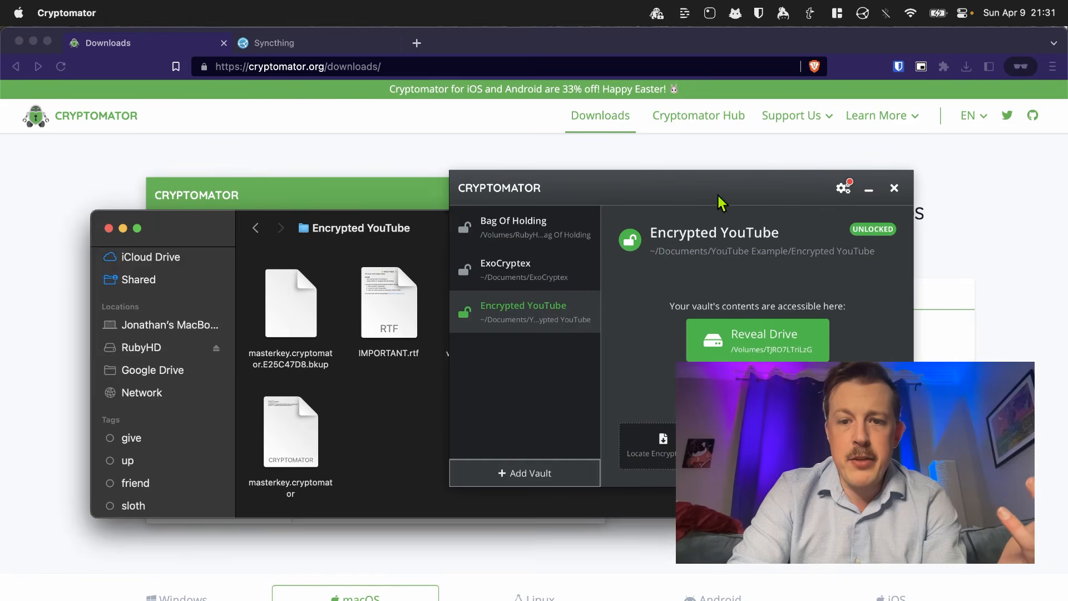
click(740, 349)
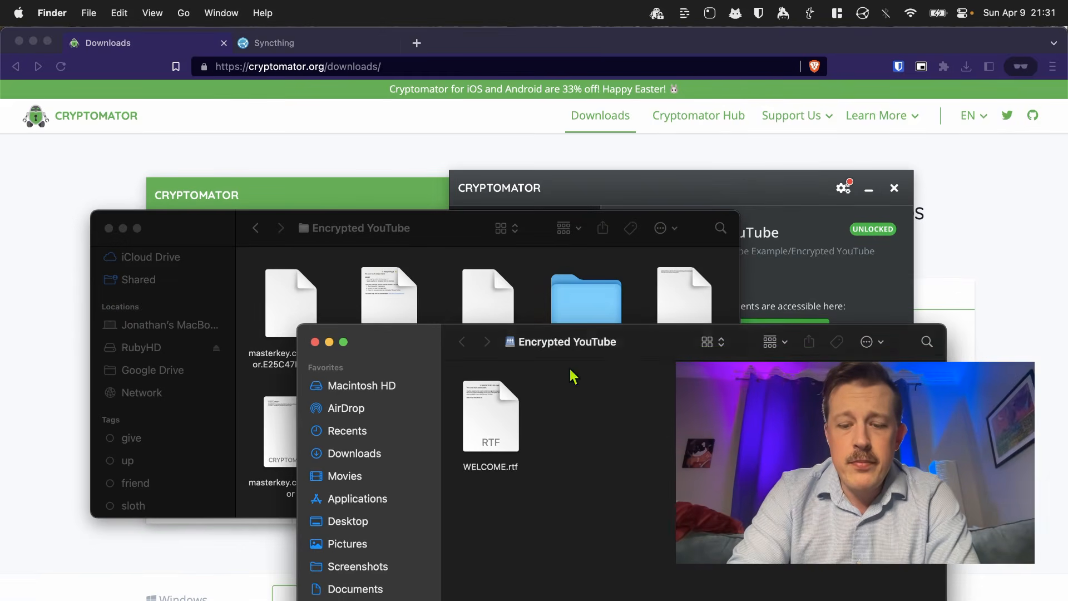
key(super+Up)
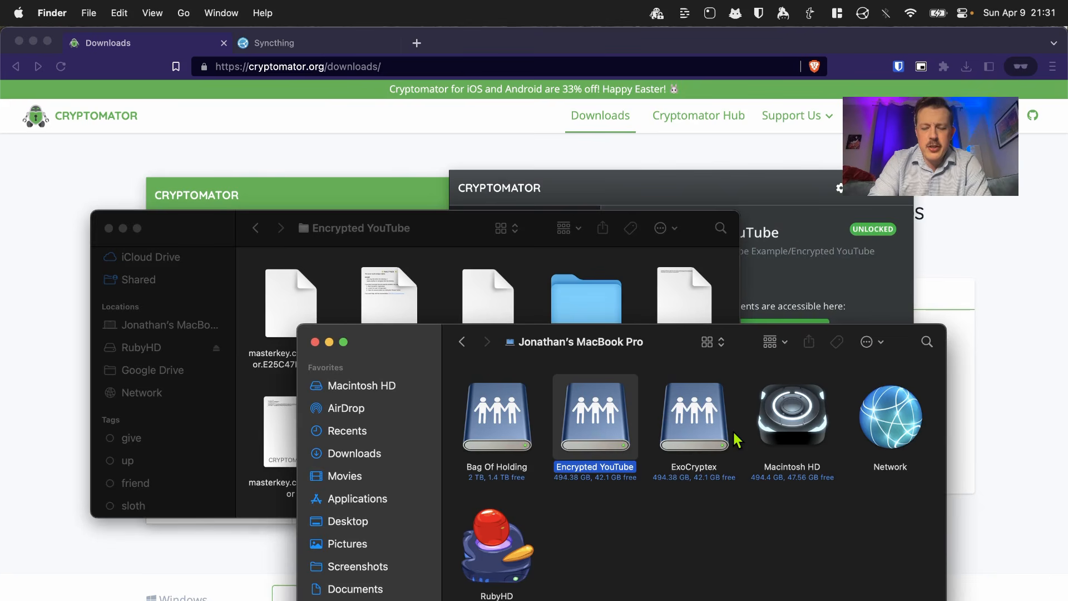
click(662, 539)
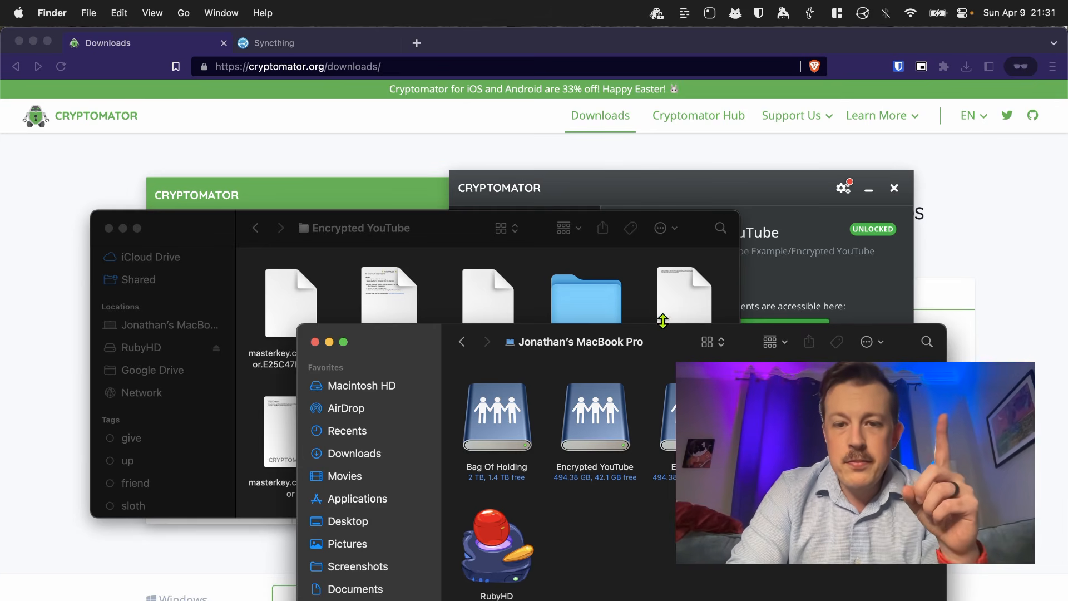
Move the two Finder windows apart and examine the nested d and HG folders of the encrypted storage again, returning to its root
drag(666, 344, 727, 432)
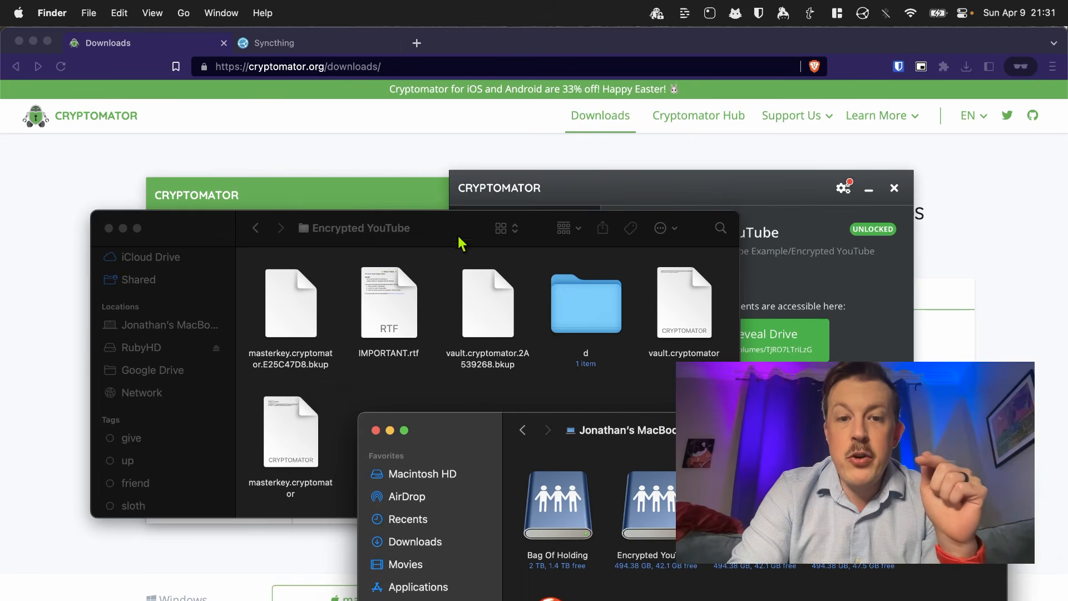
drag(453, 234, 382, 128)
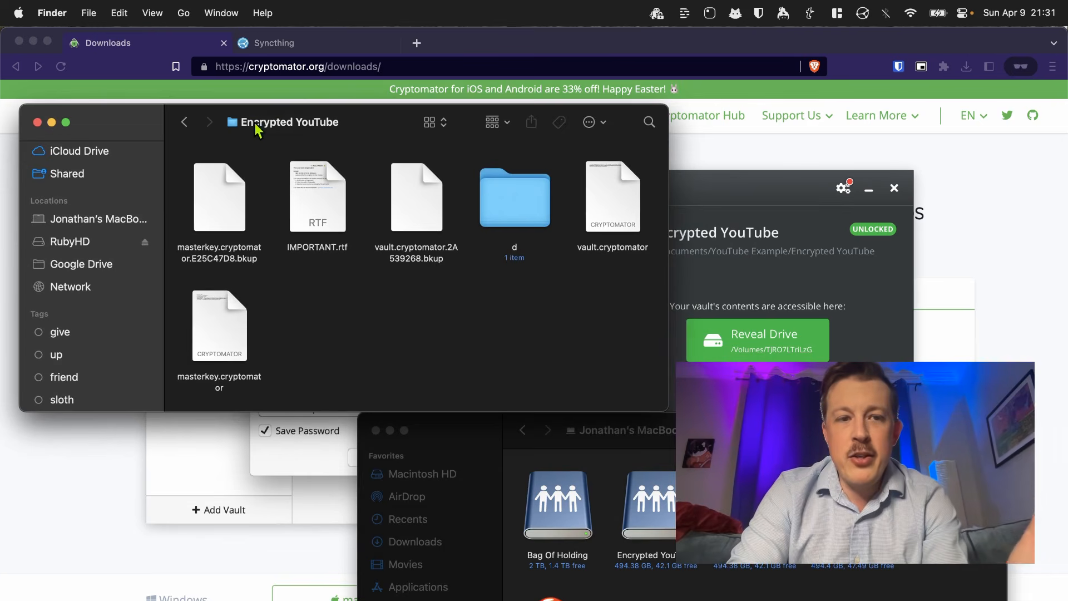
click(533, 225)
double_click(532, 225)
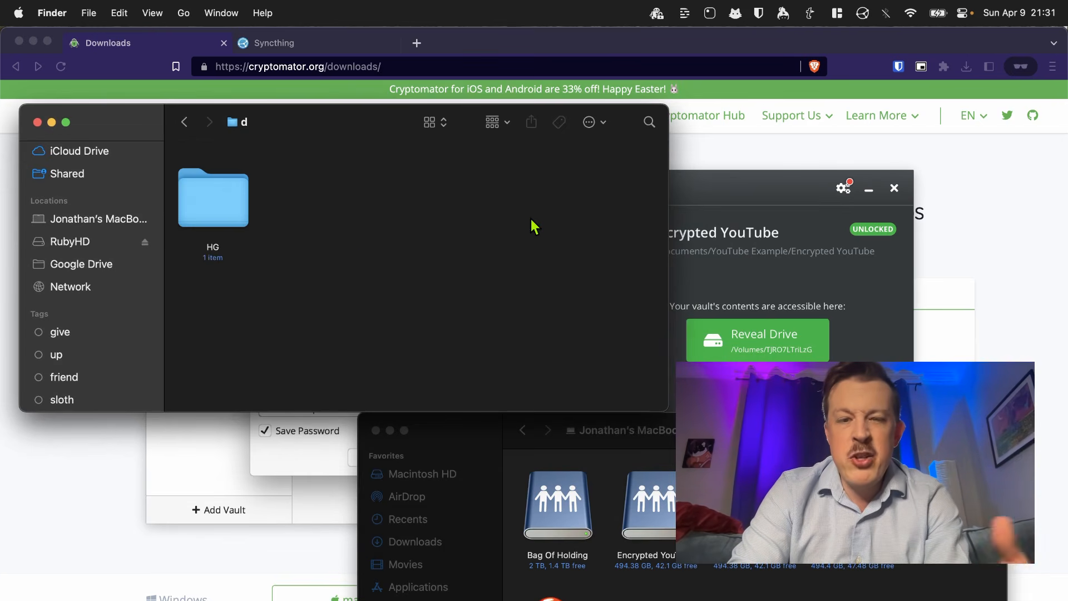
double_click(210, 207)
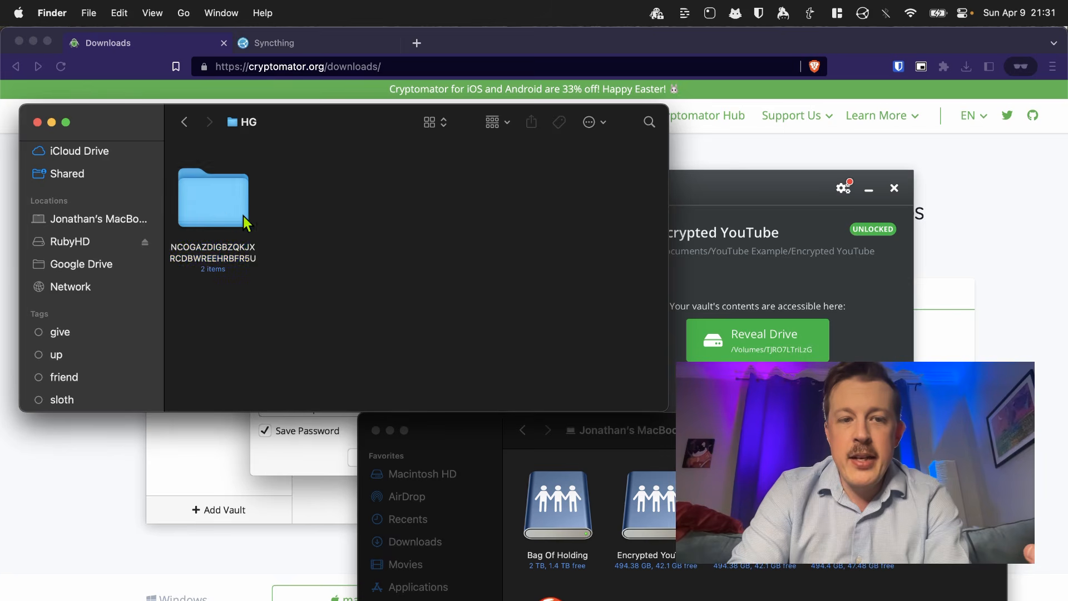
double_click(208, 206)
key(super+Up)
key(super+Up)
key(super+Up)
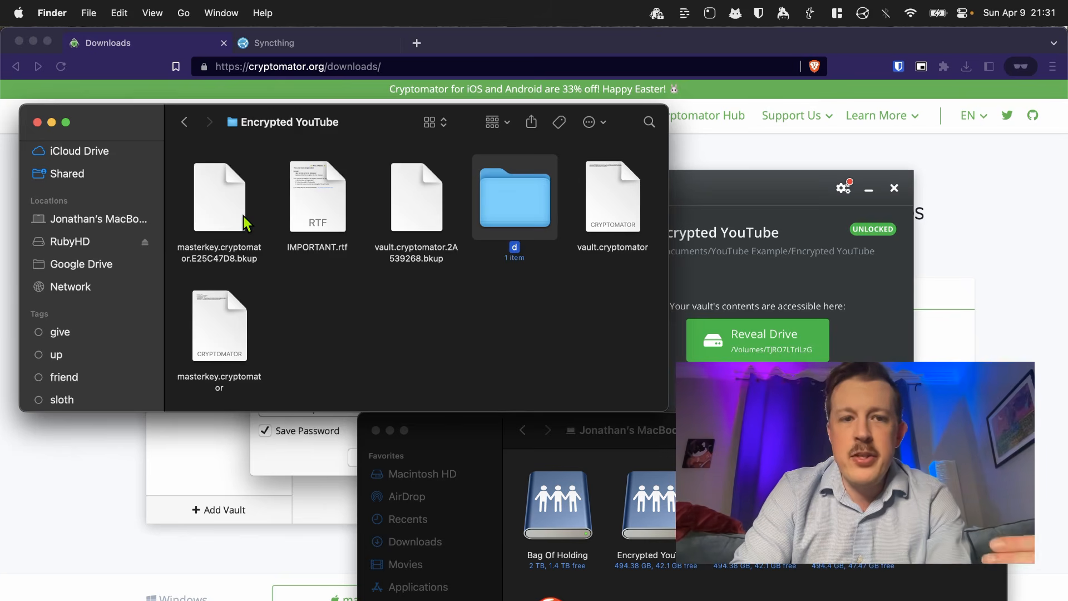
Place the mounted volumes window beside the encrypted storage folder and open the Encrypted YouTube drive
key(super+grave)
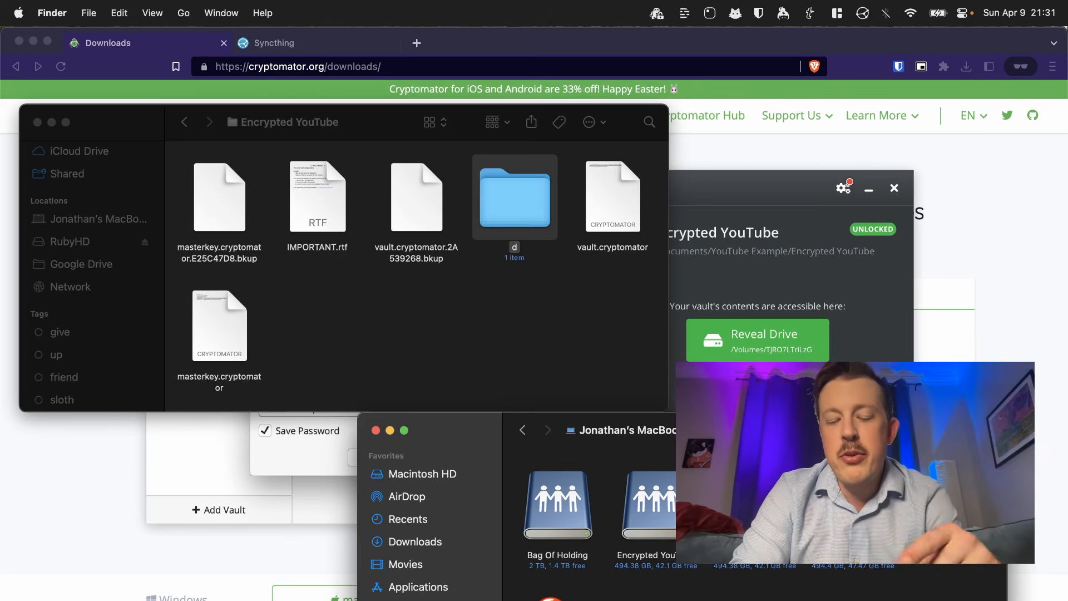
drag(717, 433, 751, 285)
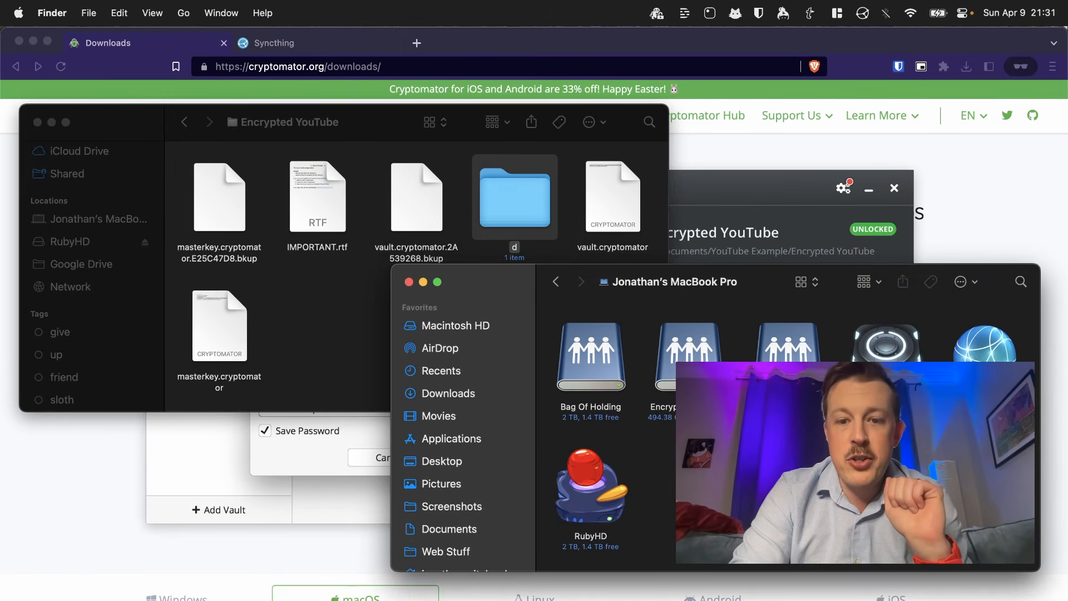
double_click(665, 412)
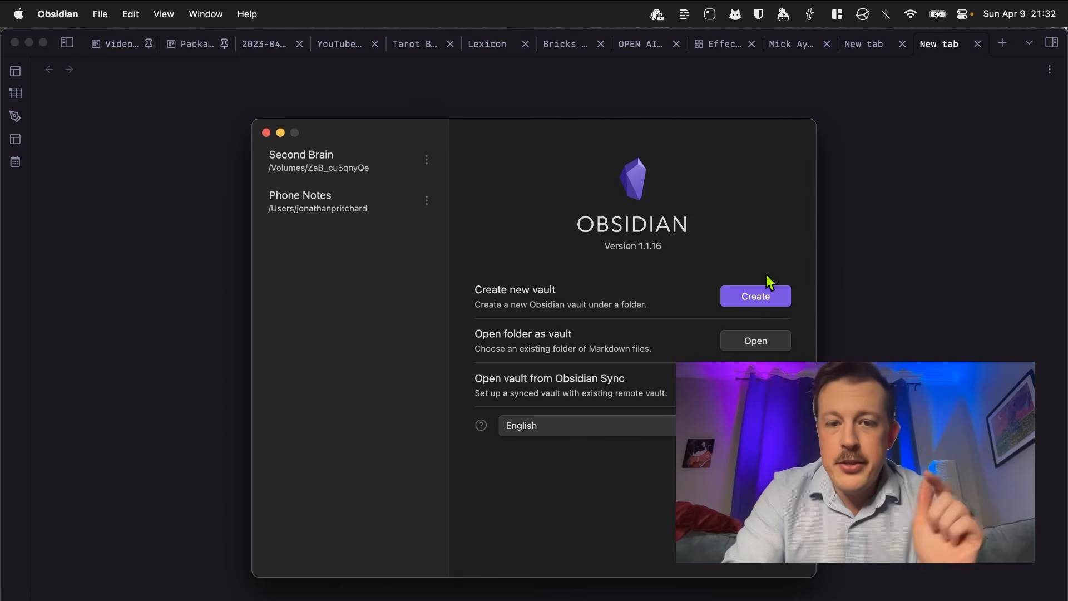
Start creating a new local Obsidian vault and name it Encrypted Obsidian
click(779, 303)
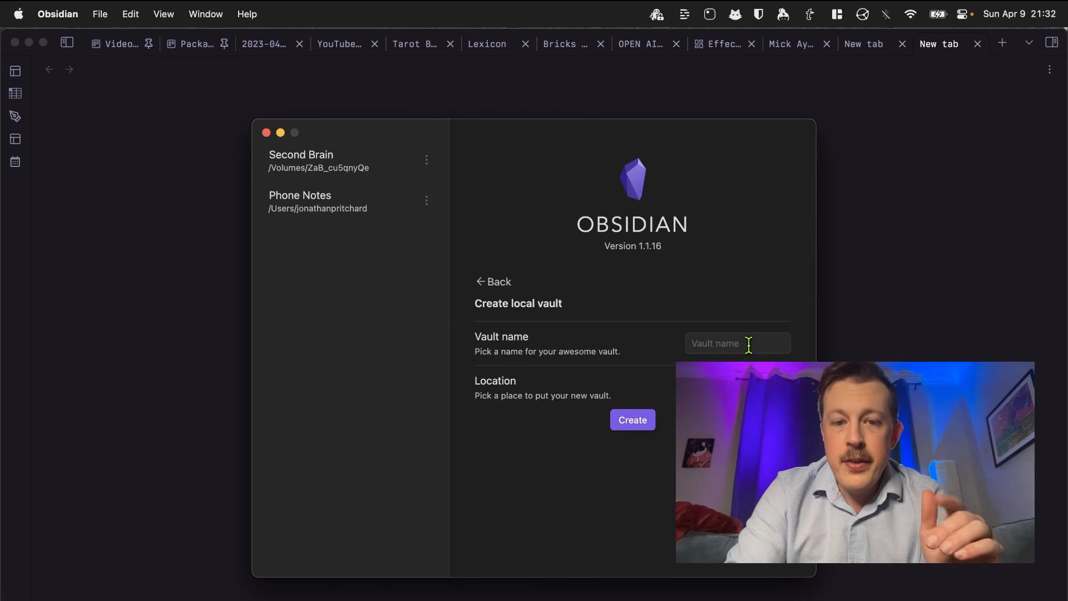
click(709, 340)
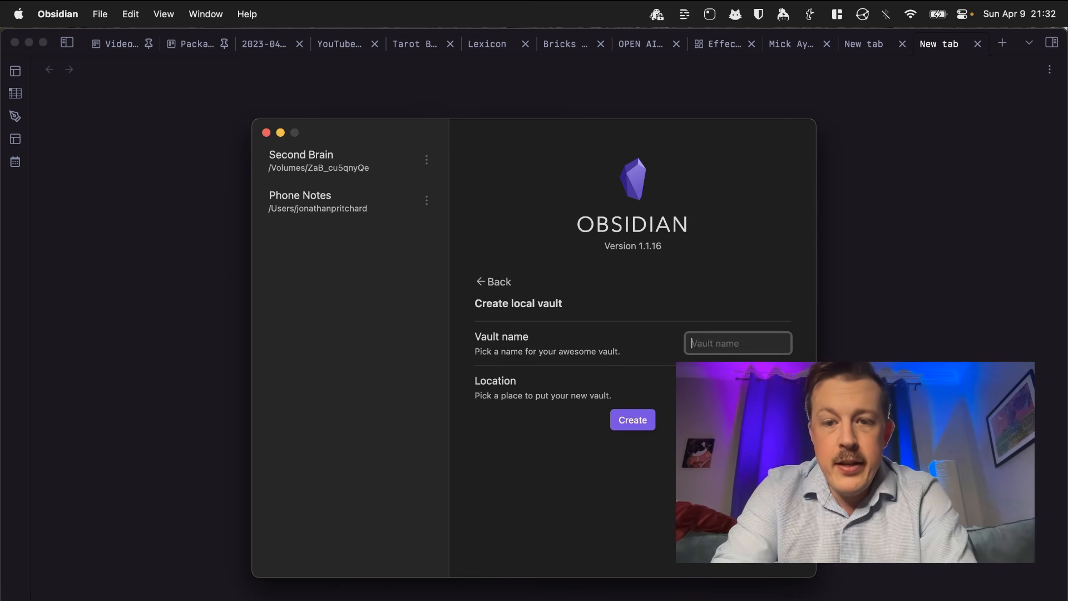
text(Encrypted Obsidian)
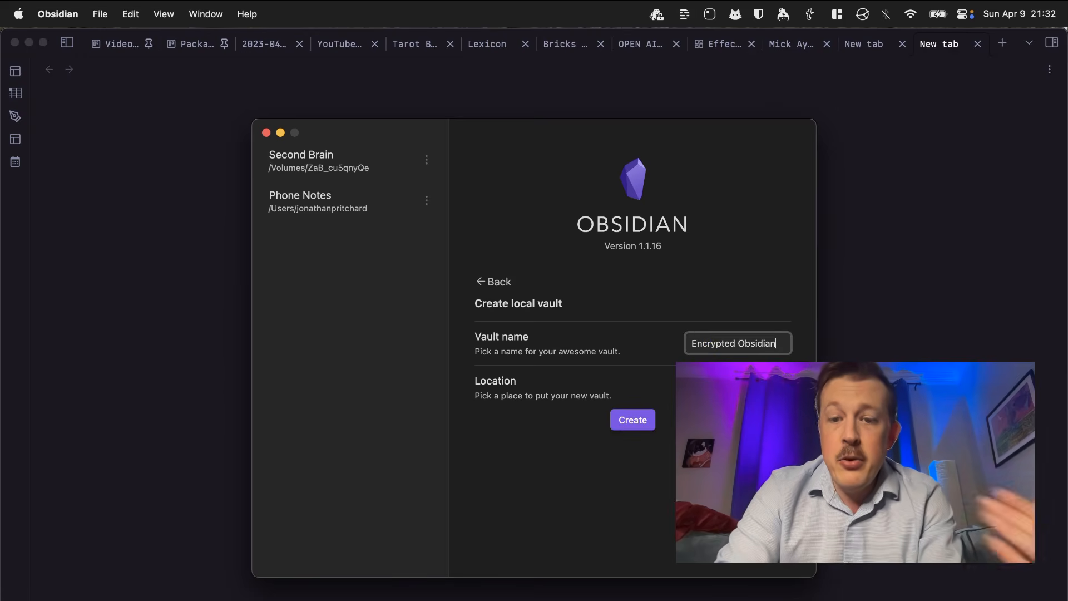
Browse for the new vault's location, show the computer's mounted volumes, and select the Encrypted YouTube drive
click(769, 388)
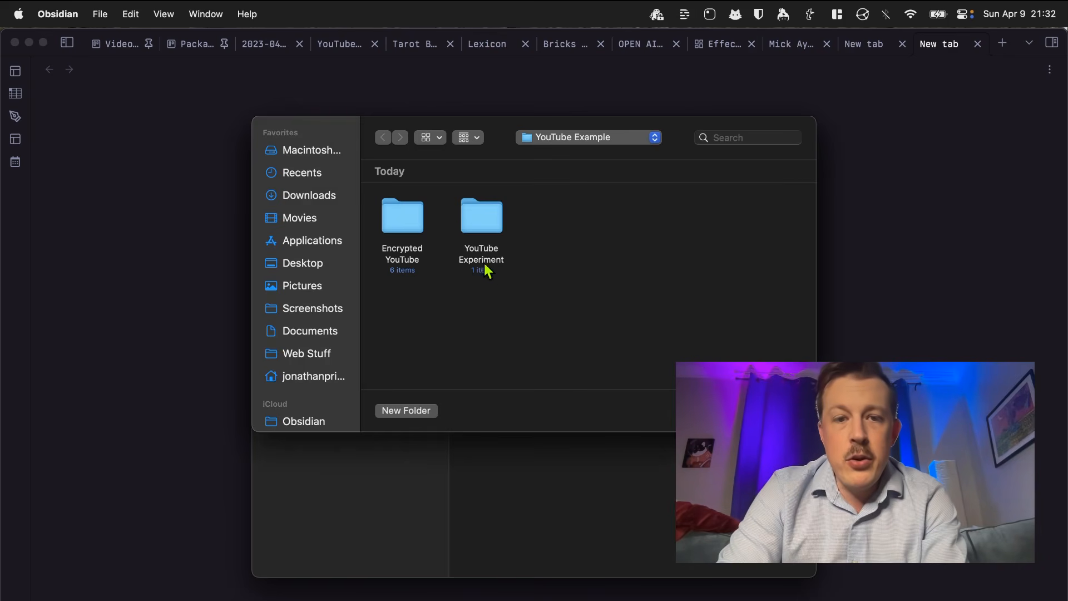
scroll(295, 276, down, 5)
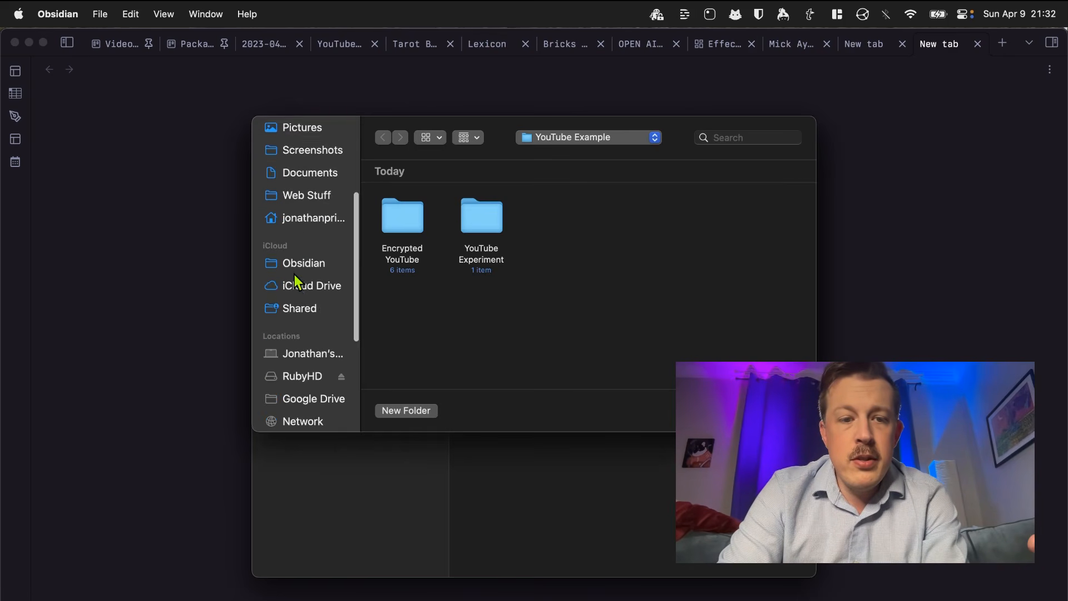
click(295, 253)
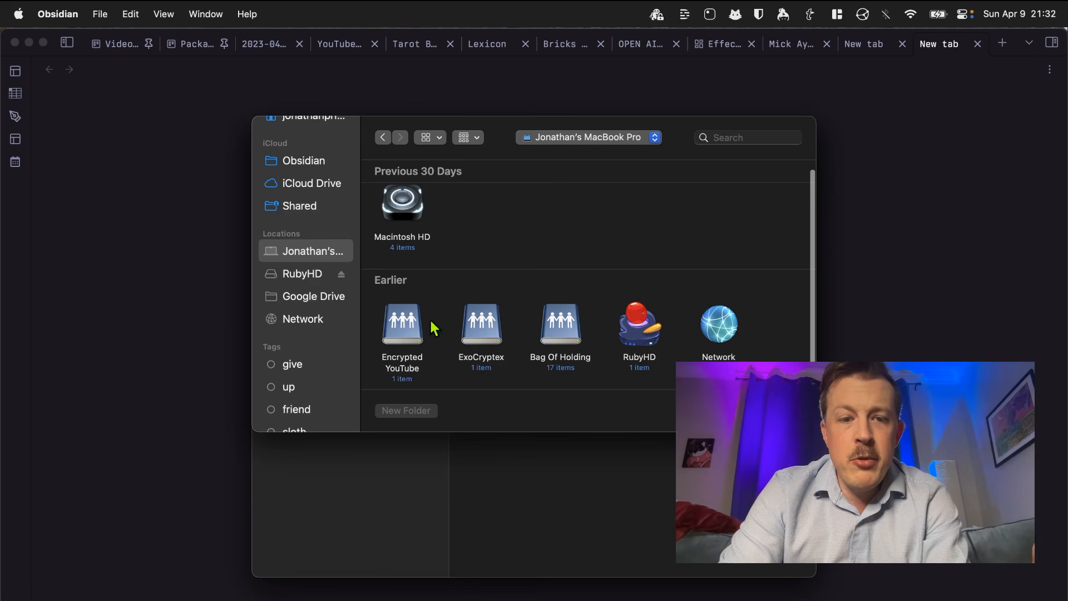
click(403, 329)
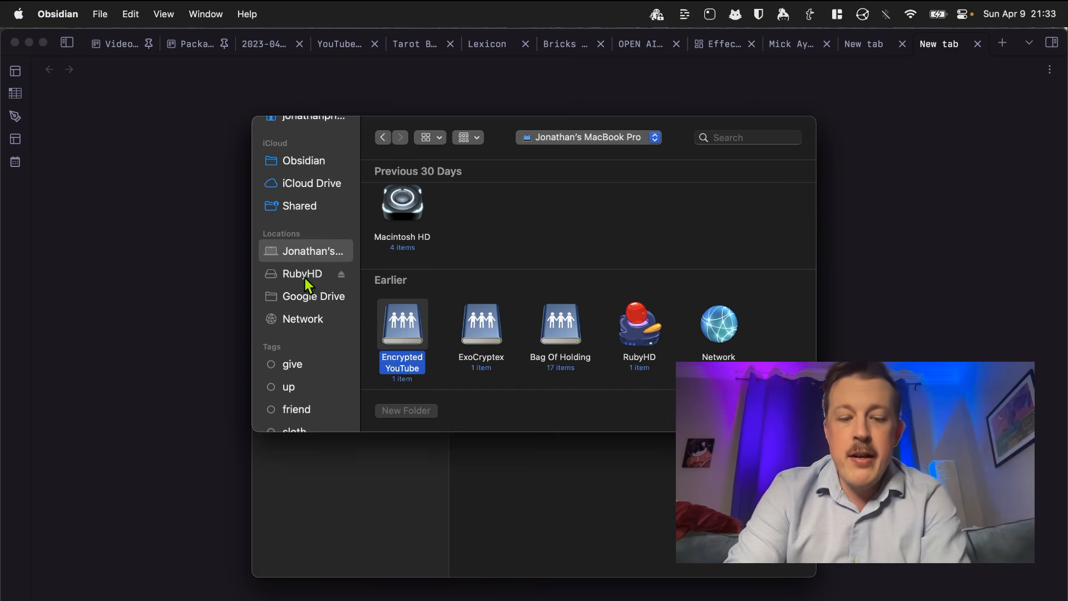
Switch to Finder, open the d folder under Documents > YouTube Example > Encrypted YouTube, and close the other Encrypted YouTube window
key(super+Tab)
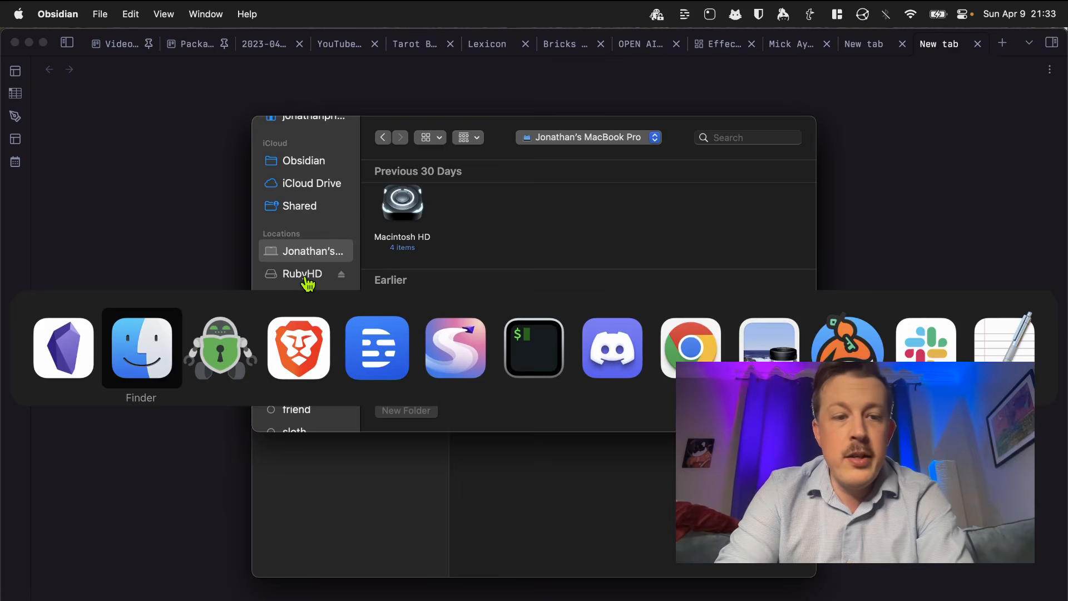
drag(392, 313, 392, 281)
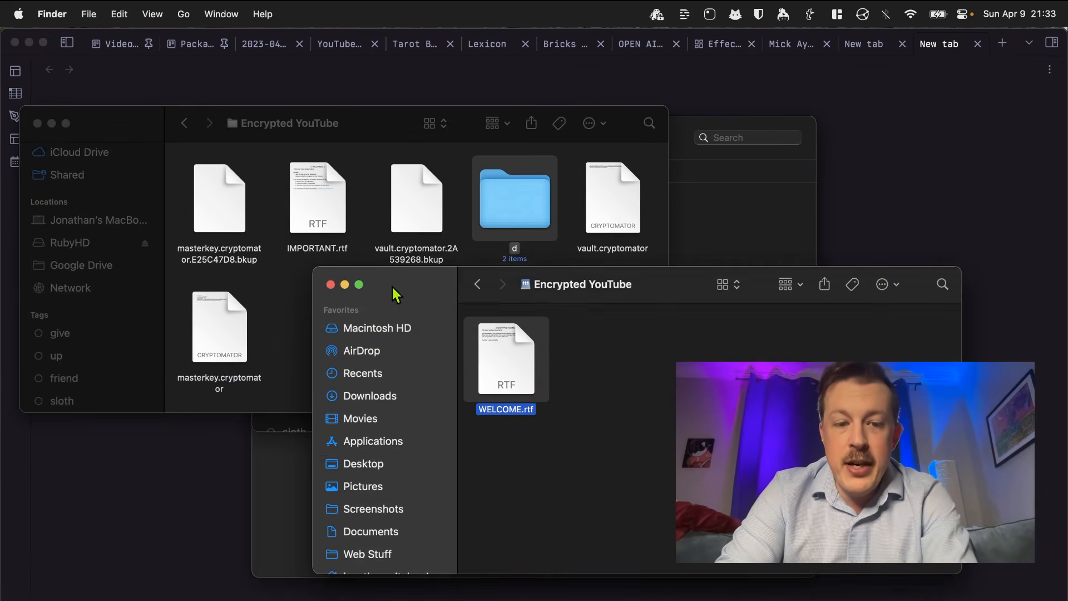
scroll(400, 432, down, 3)
click(394, 461)
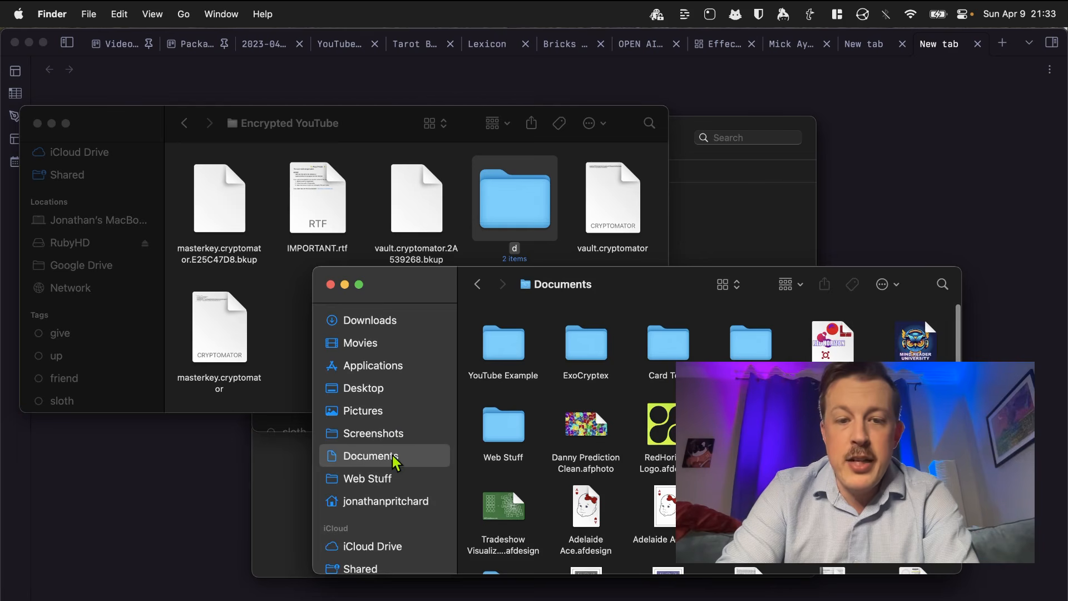
double_click(506, 356)
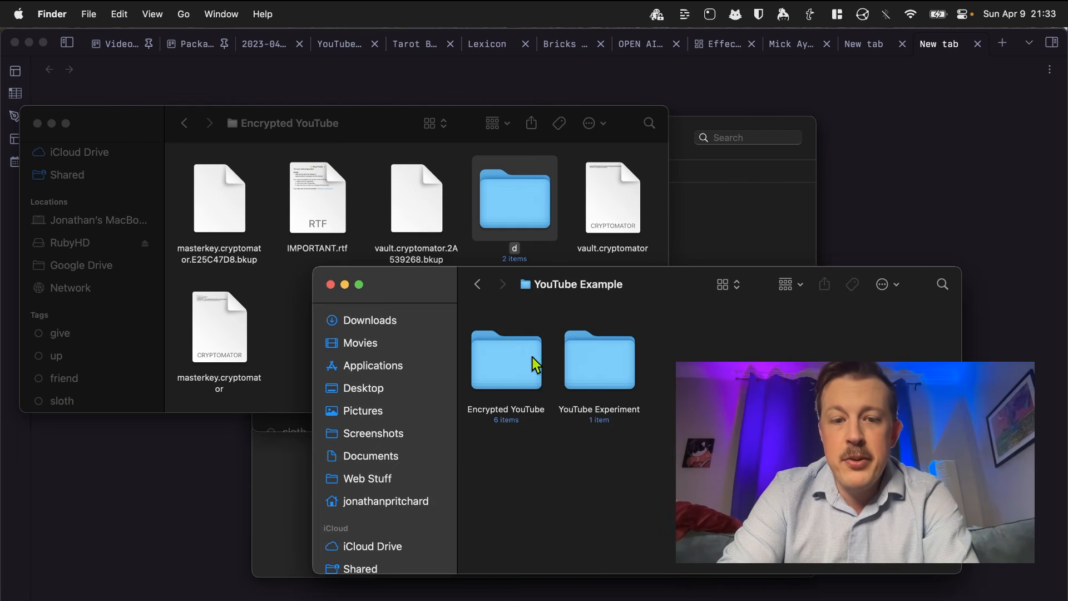
double_click(497, 361)
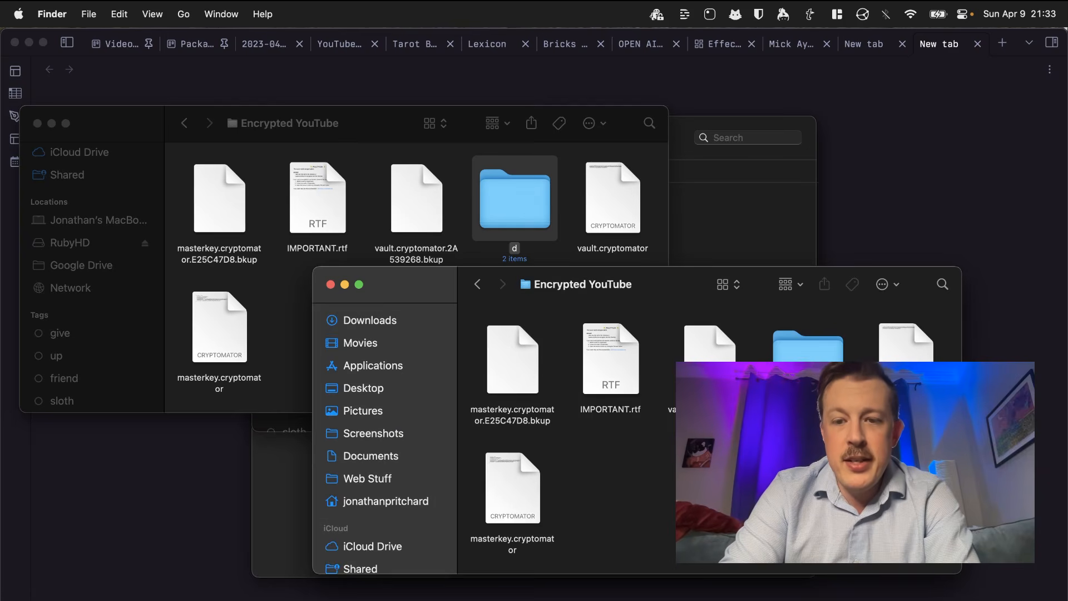
double_click(808, 367)
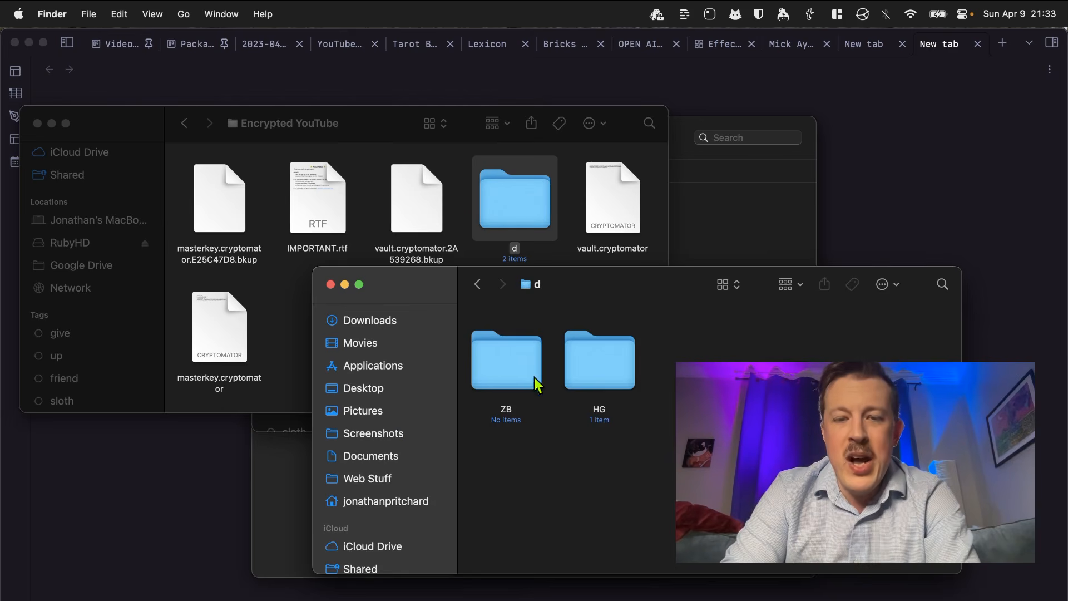
click(392, 134)
key(super+w)
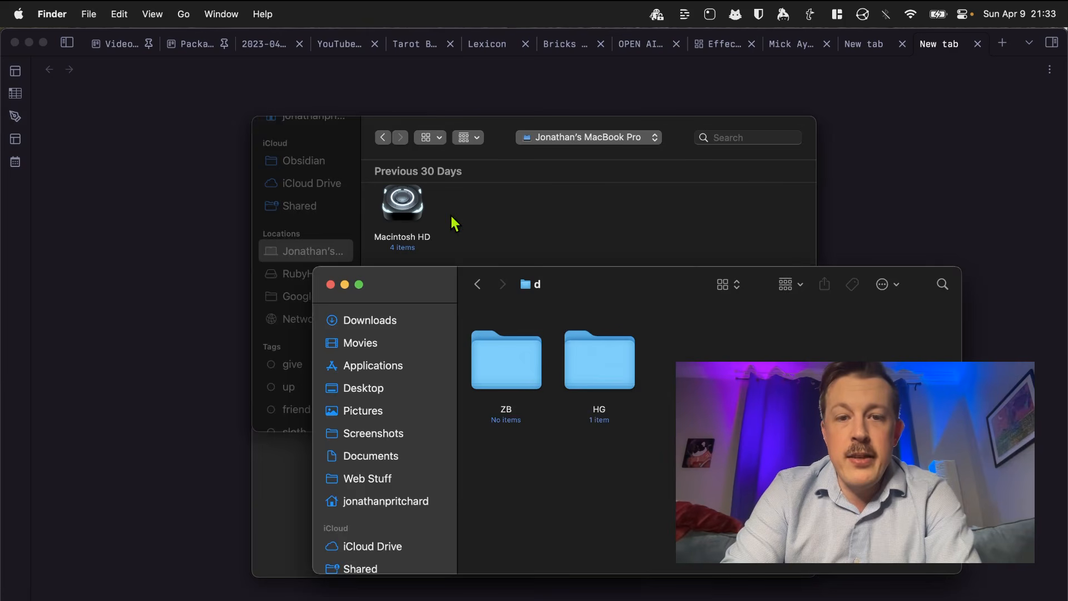
Back in Obsidian, make a folder named Encrypted Obsidian Vault on the Encrypted YouTube drive and create the vault inside it
click(532, 219)
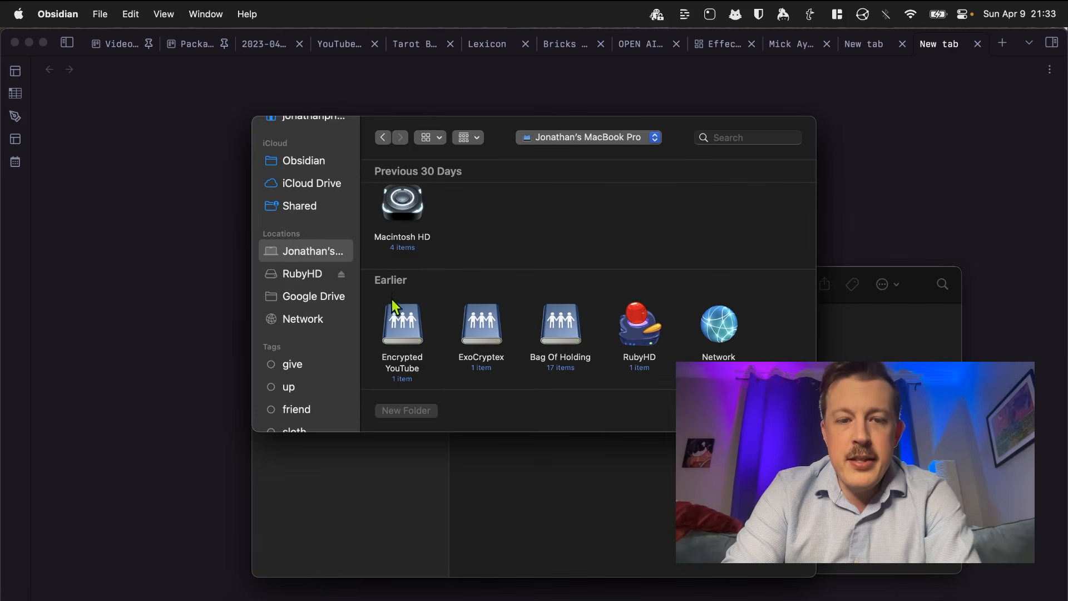
double_click(401, 326)
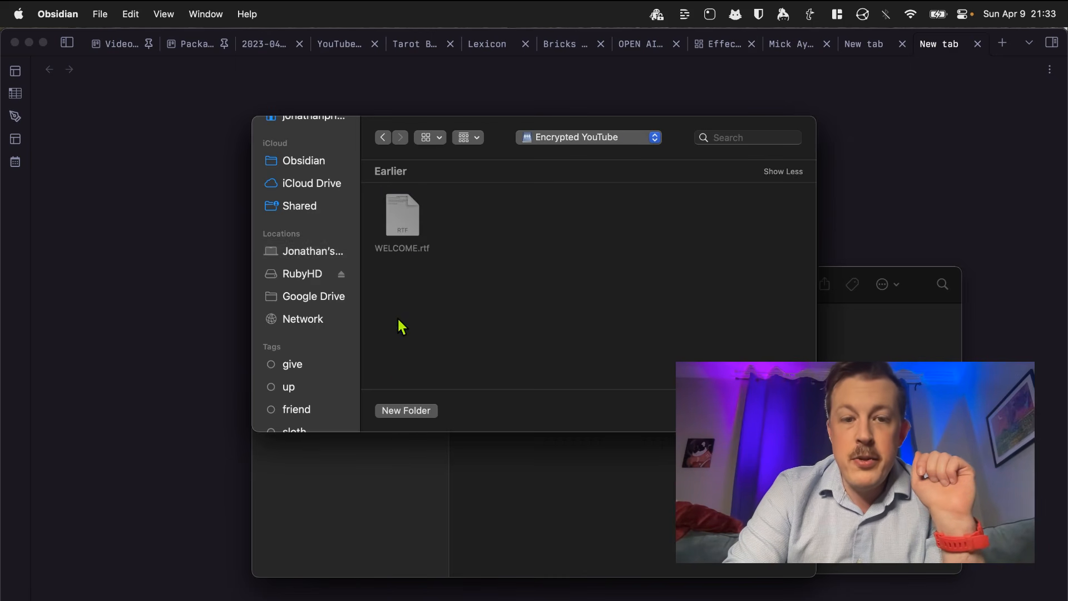
click(425, 413)
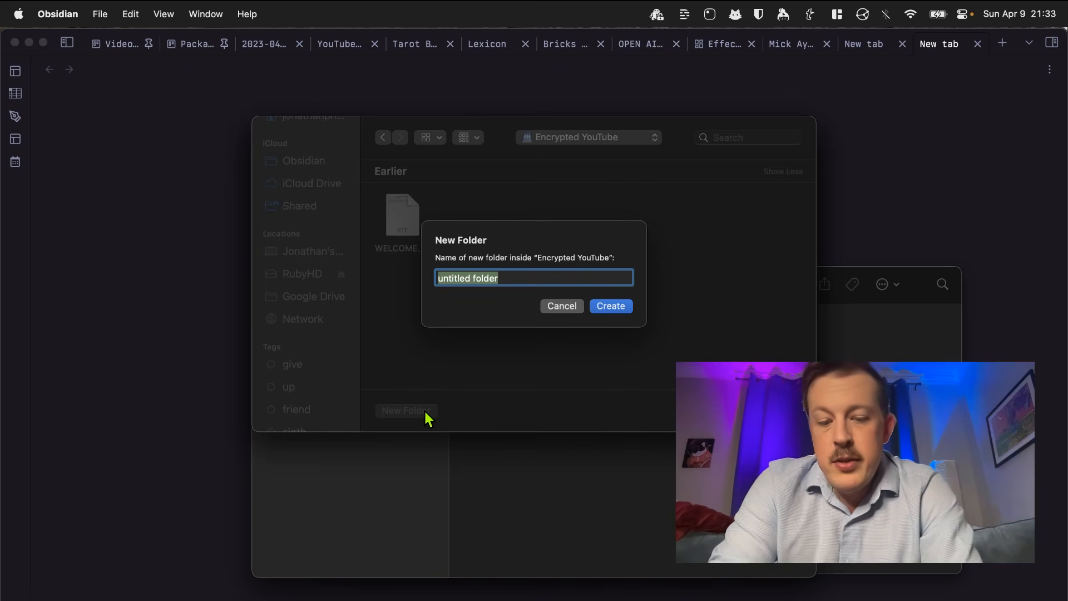
text(Encrypted Obsidian Vault)
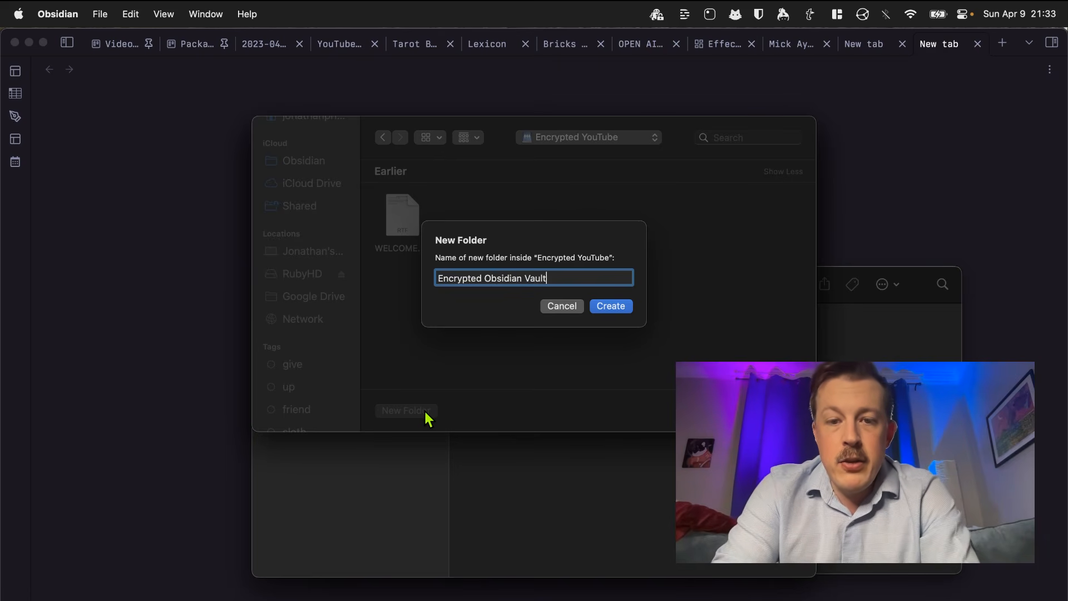
key(Return)
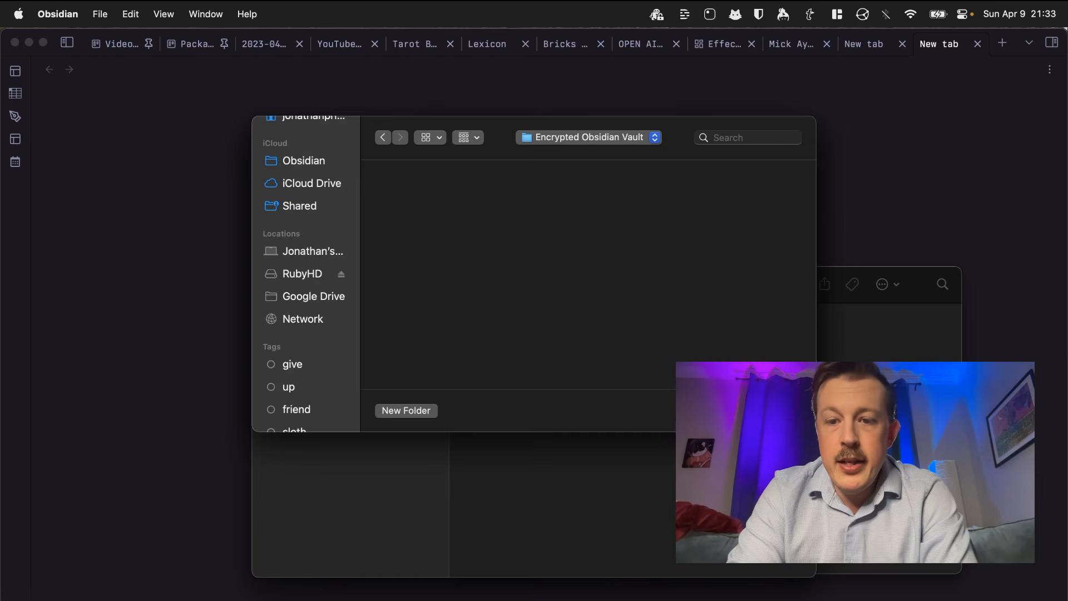
key(Return)
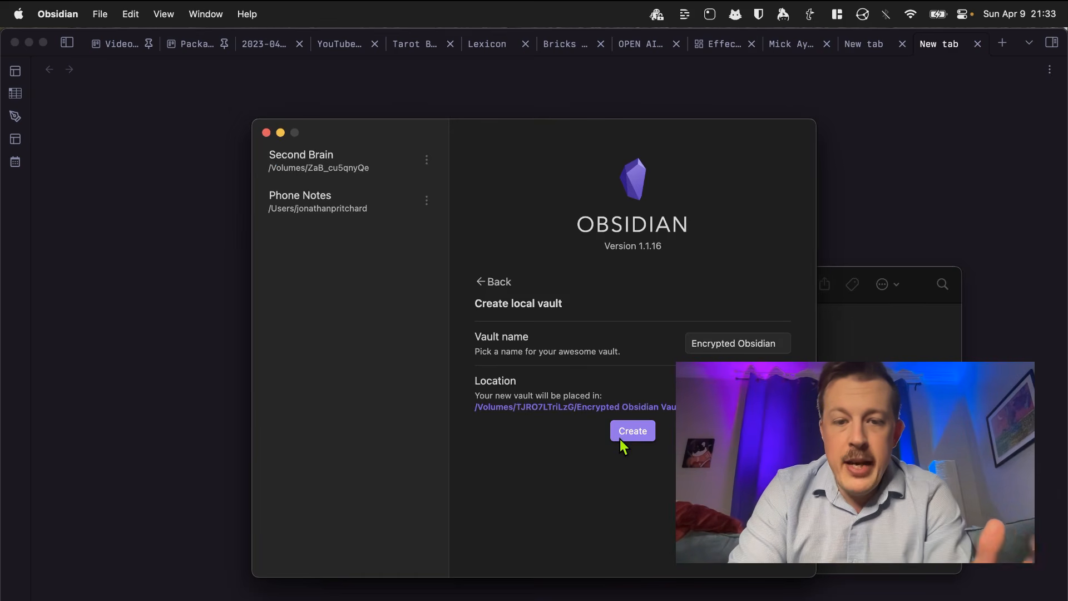
click(634, 433)
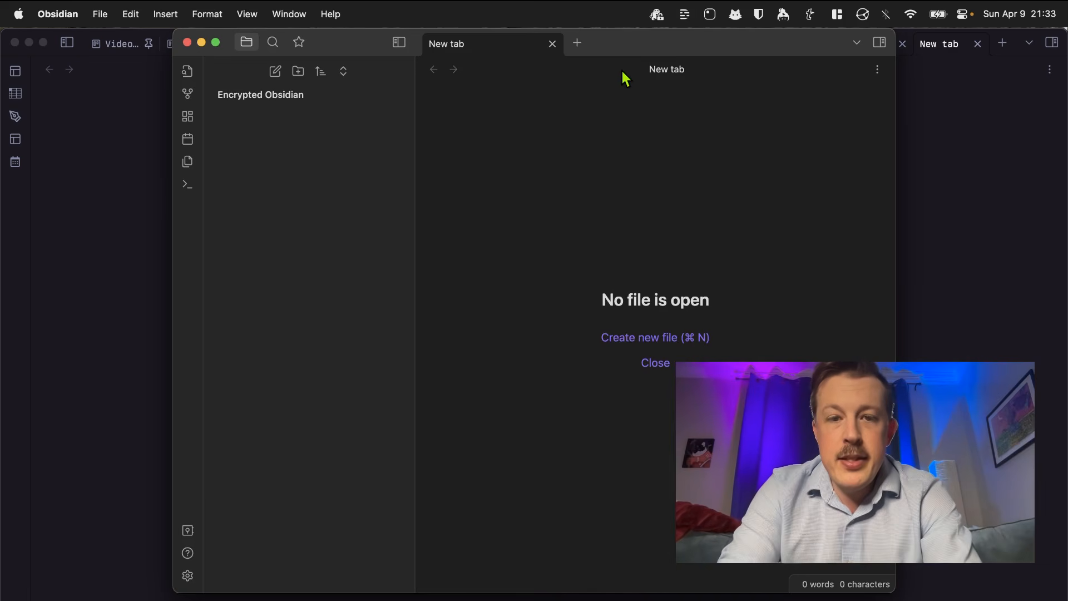
Create a note titled Test File Goes Here and fill its body with placeholder paragraphs using the ;bacon text snippet
key(super+n)
text(Test )
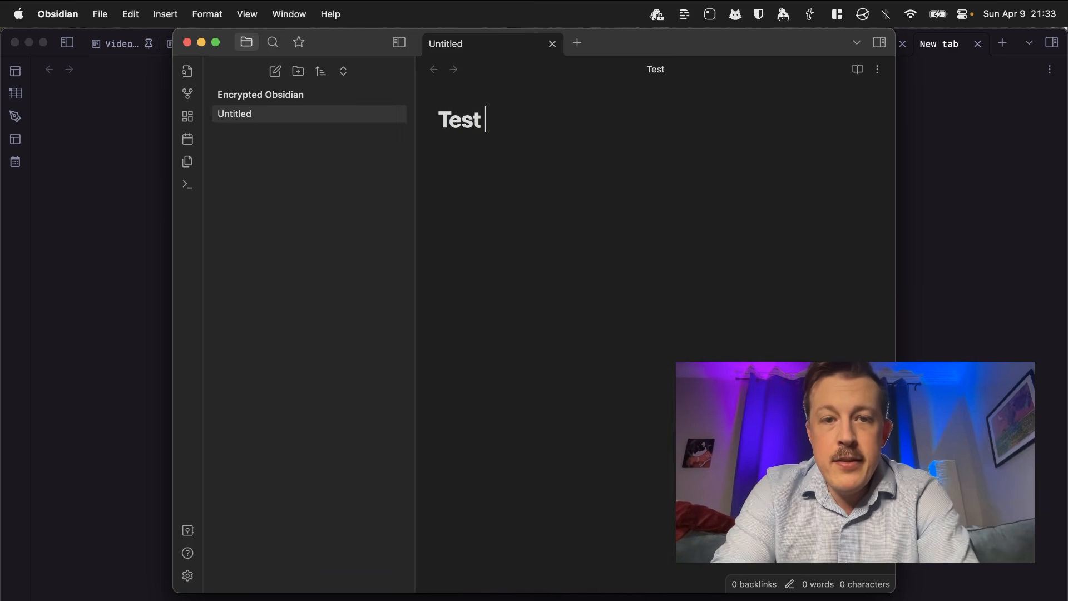
text(File Goes Here)
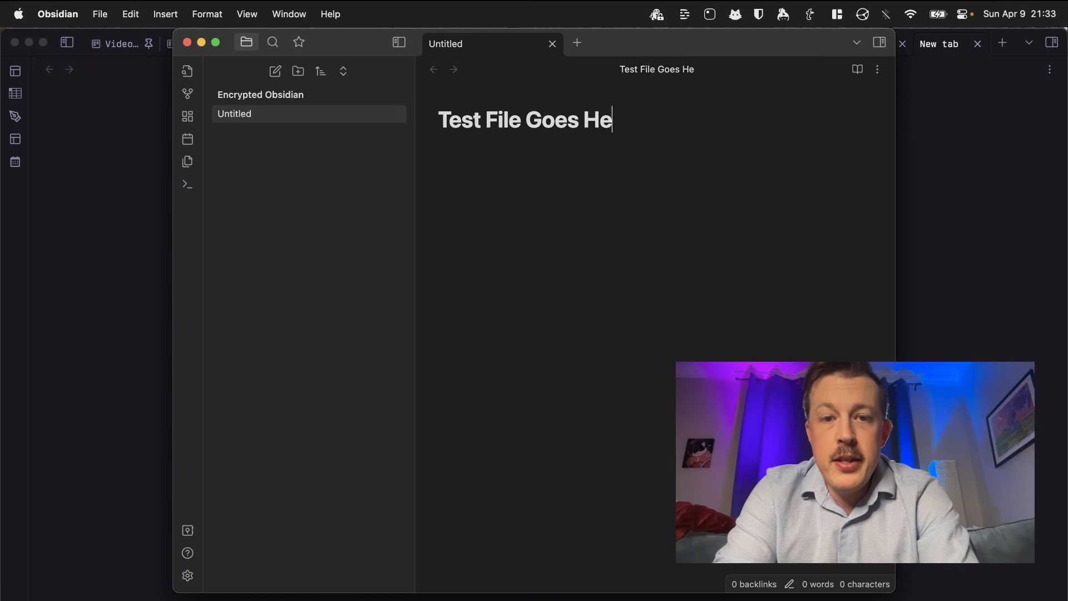
key(Return)
text(;)
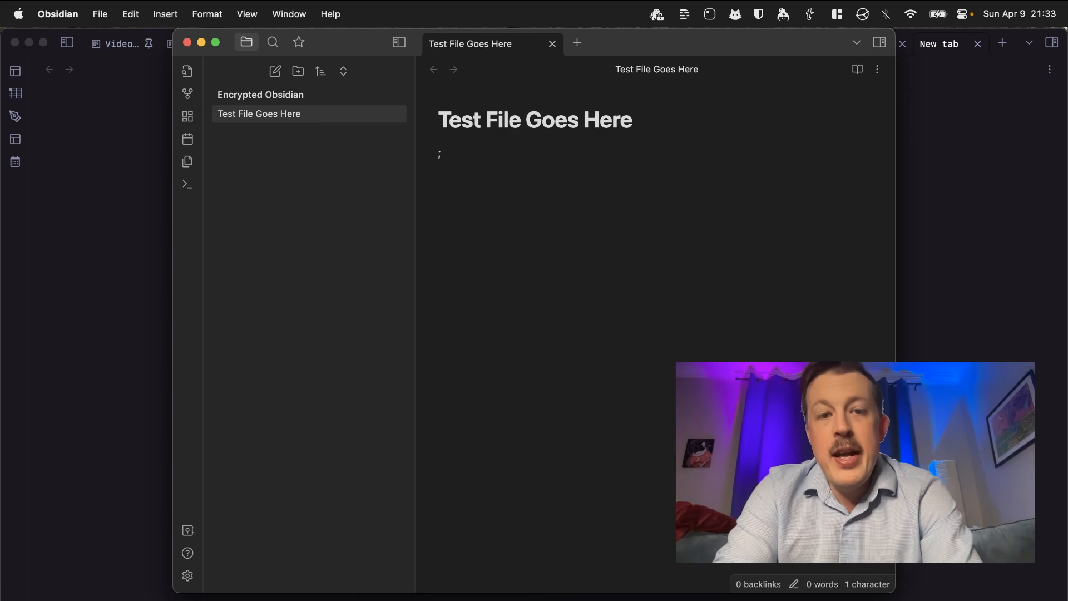
text(bacon)
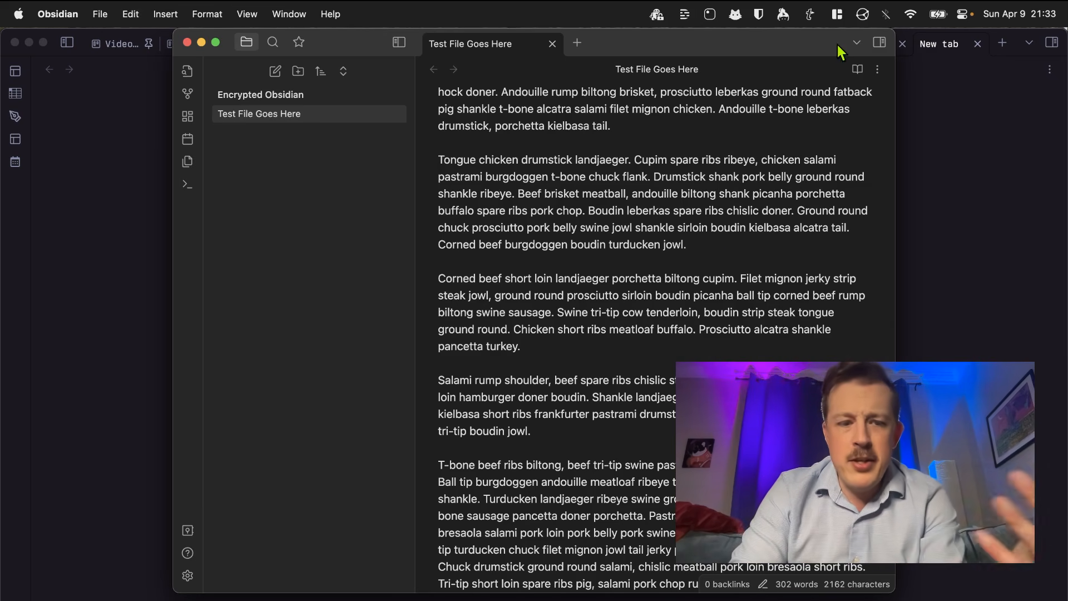
scroll(688, 340, up, 5)
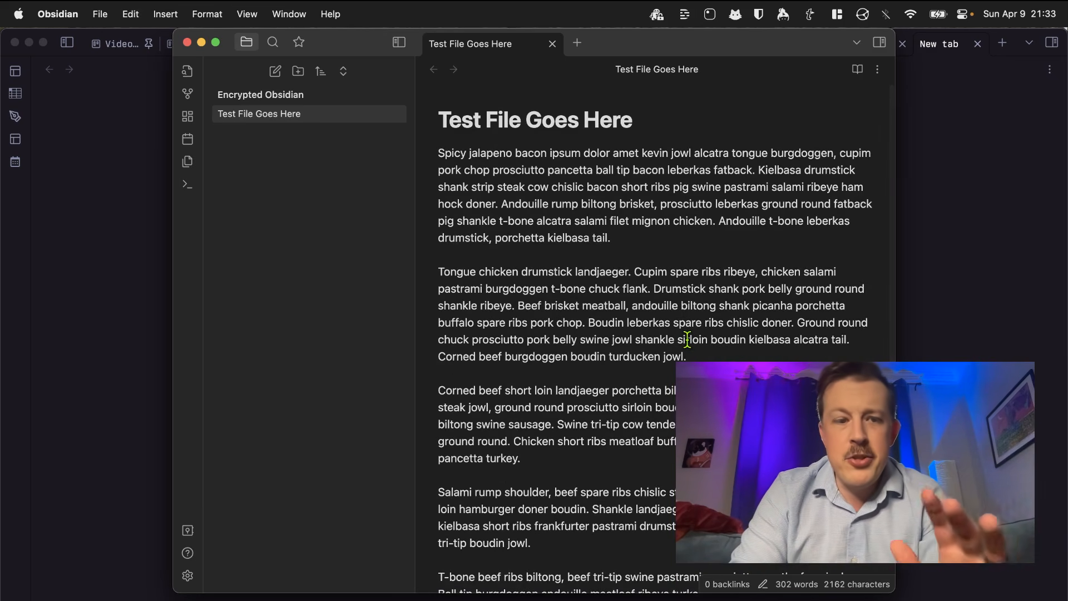
scroll(688, 339, down, 10)
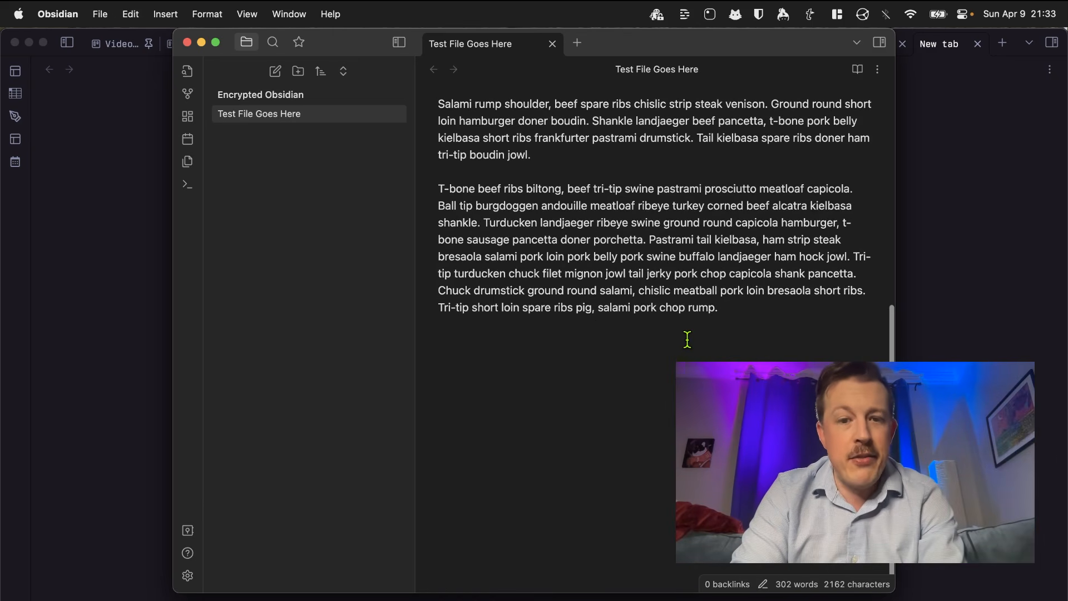
scroll(687, 340, up, 3)
scroll(688, 339, up, 2)
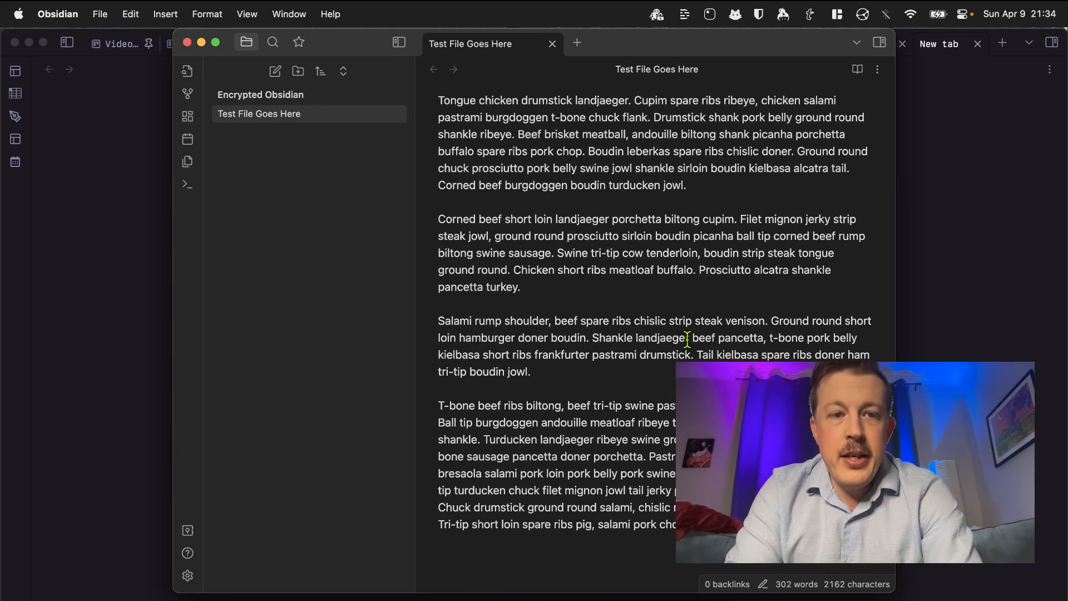
Switch to Finder, move the window clear, and examine the encrypted d folder and its XX subfolder, returning to d
key(super+Tab)
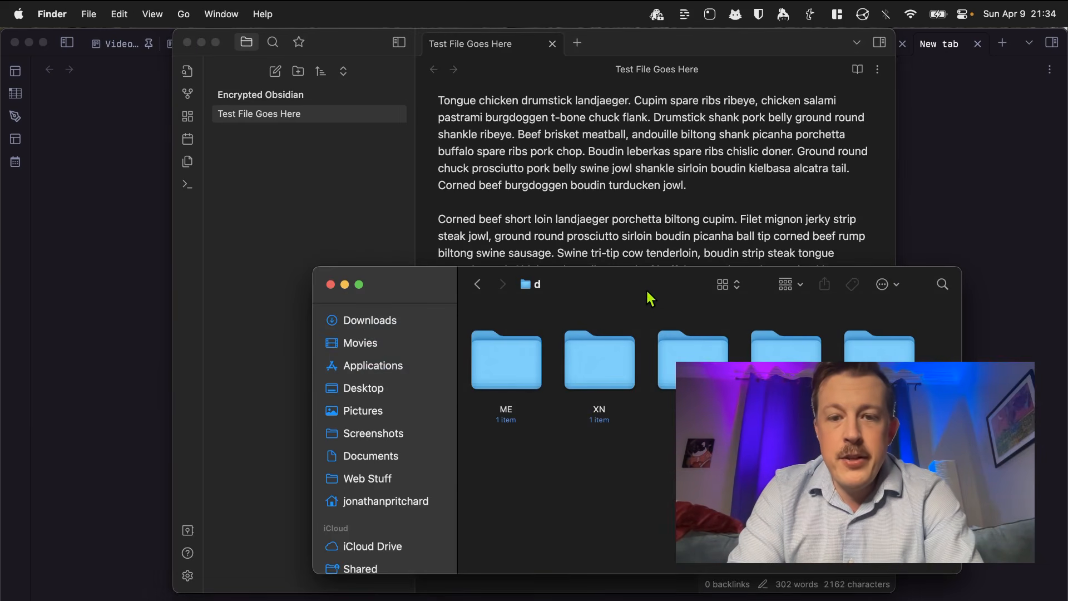
drag(646, 288, 693, 206)
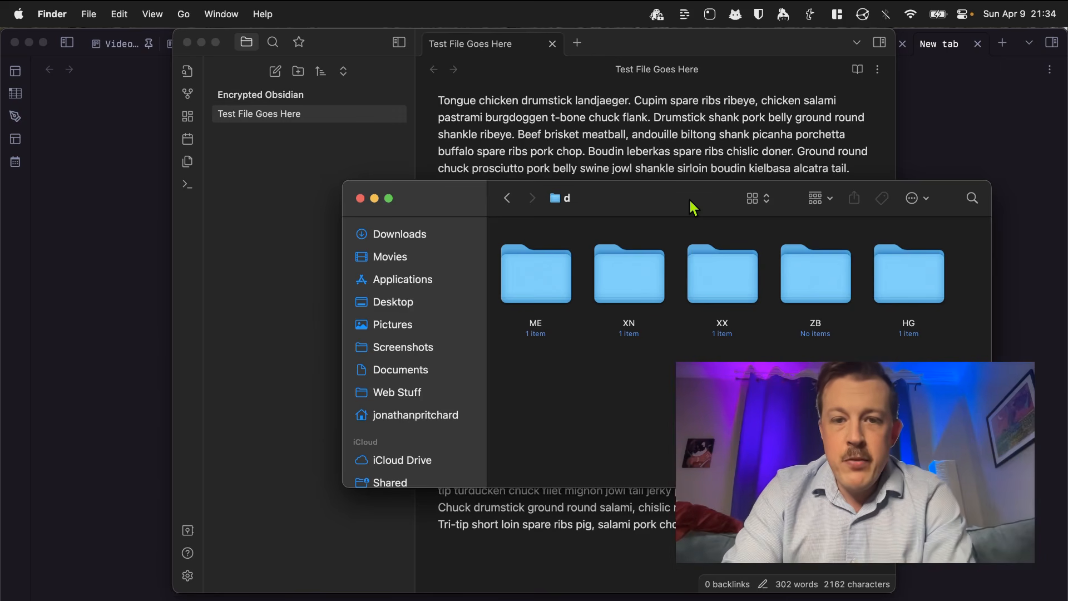
key(super+Up)
key(super+Down)
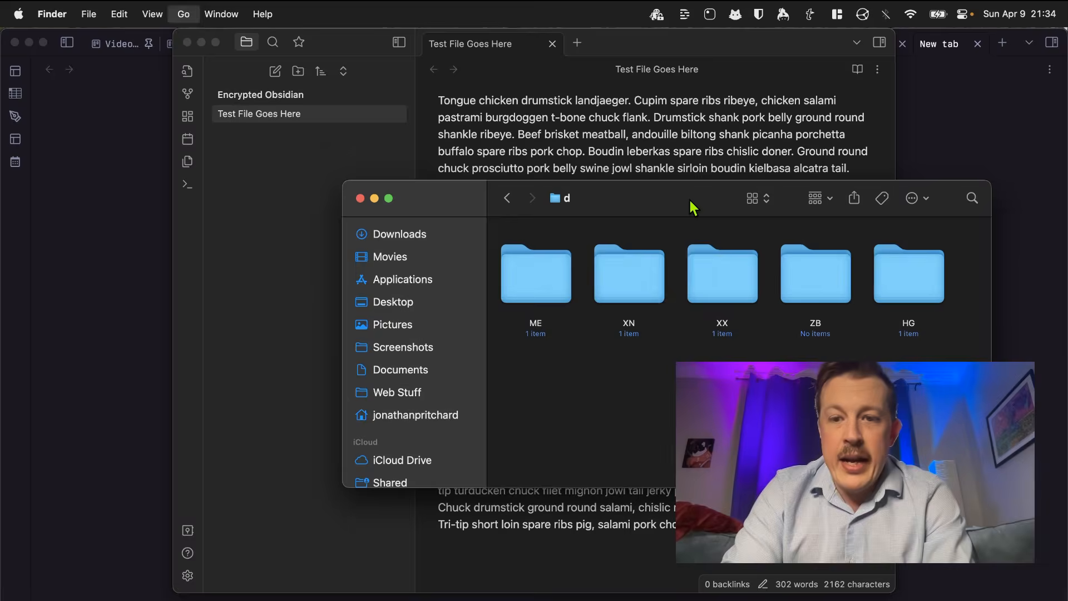
double_click(713, 262)
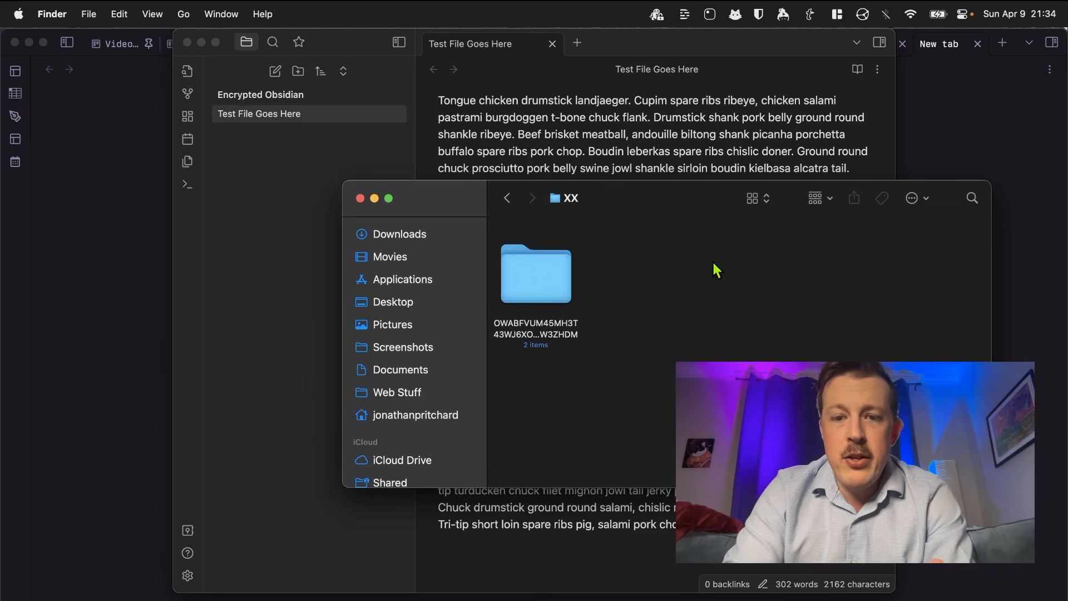
key(super+Up)
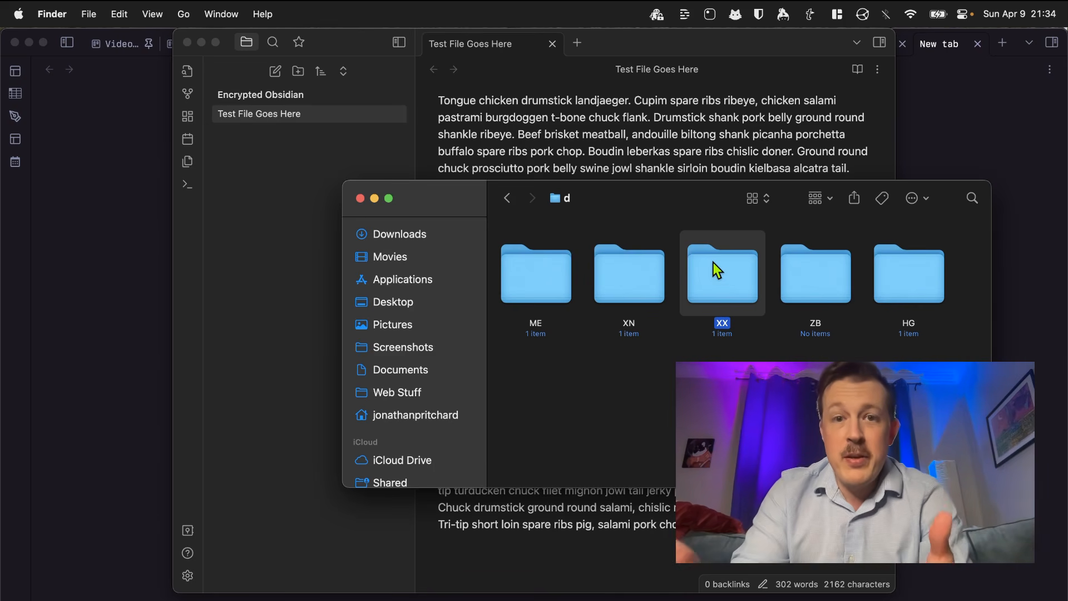
In a new Finder window, go to the mounted Encrypted YouTube drive and open its Encrypted Obsidian Vault folder
key(super+n)
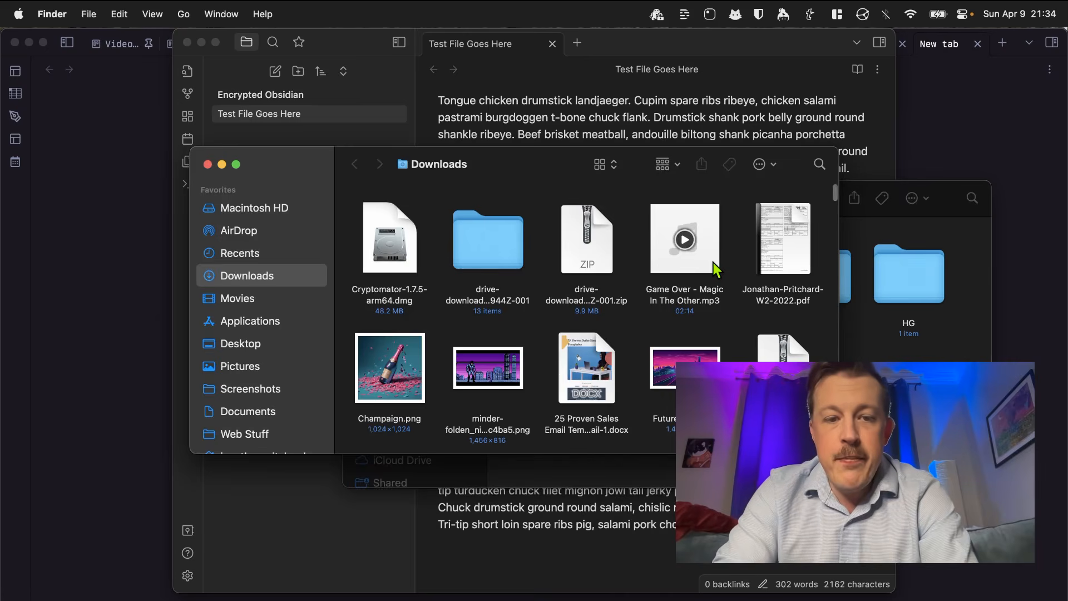
click(272, 207)
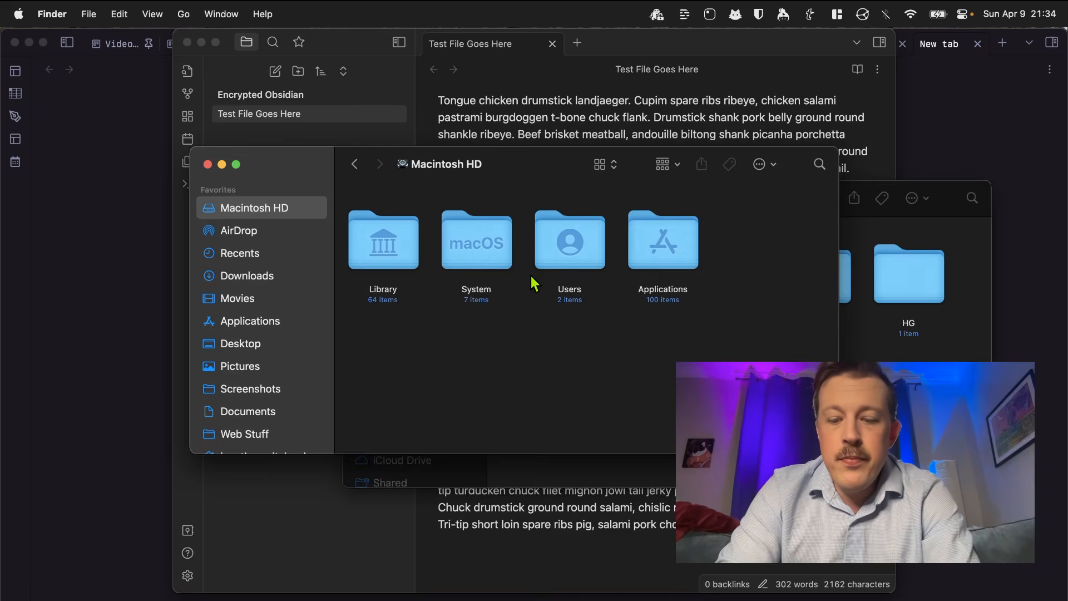
key(super+Up)
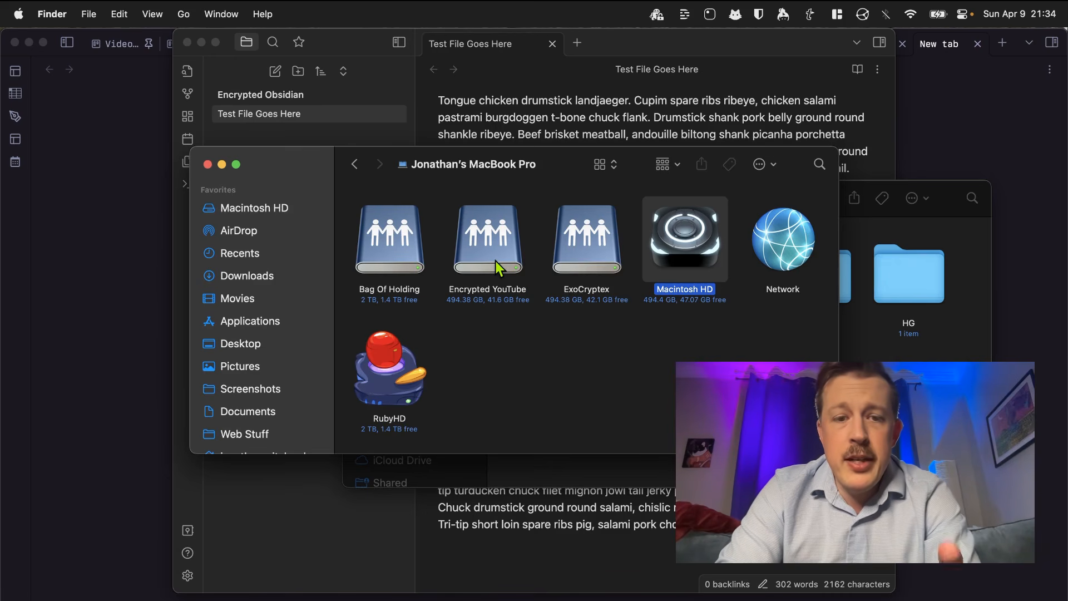
double_click(496, 261)
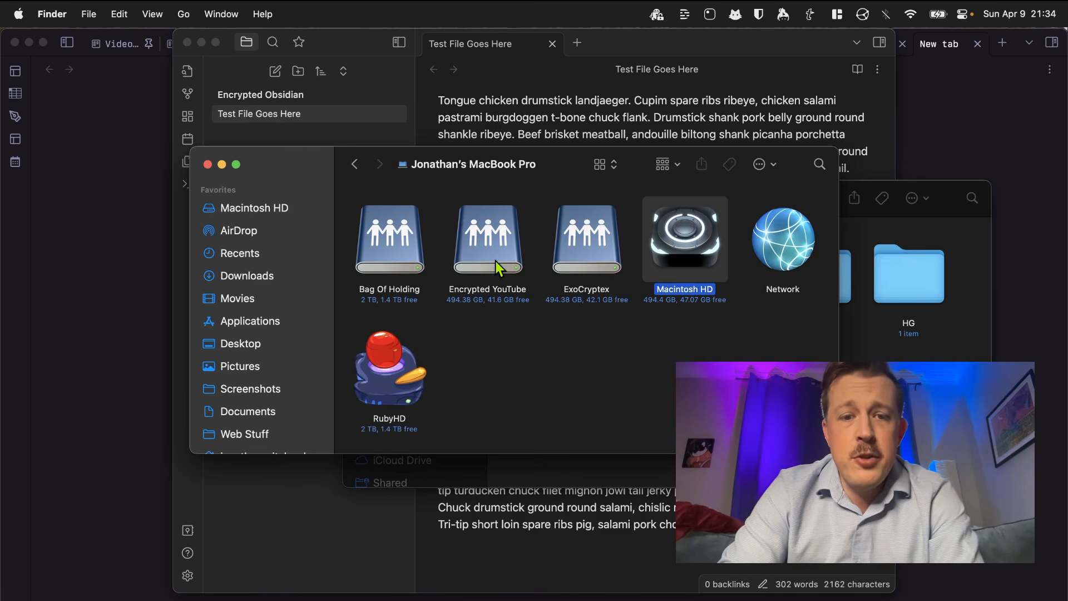
double_click(400, 241)
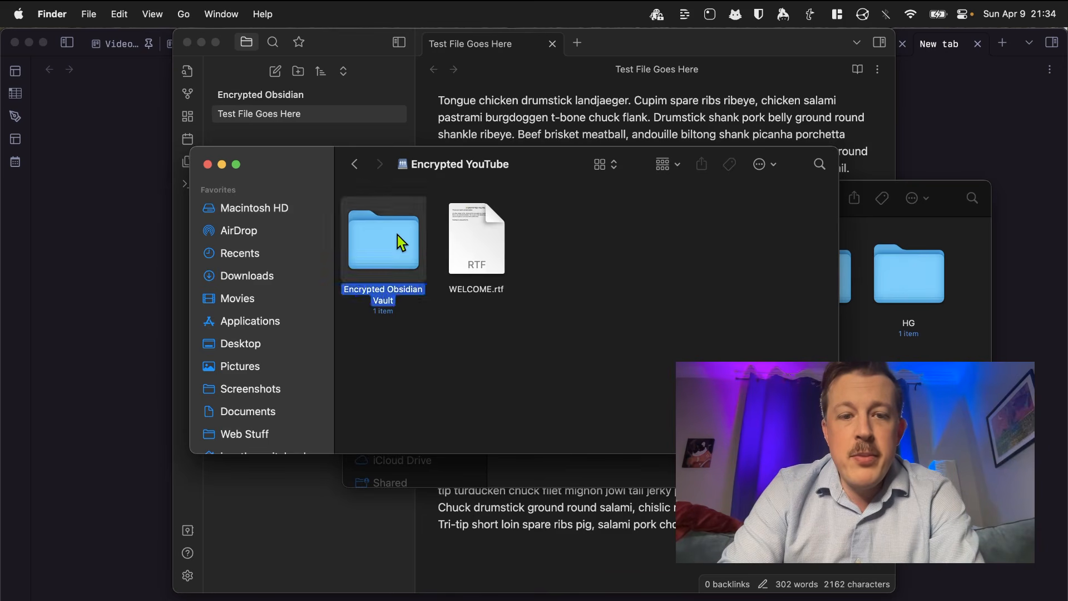
Open the Encrypted Obsidian folder inside Encrypted Obsidian Vault and select Test File Goes Here.md
double_click(397, 236)
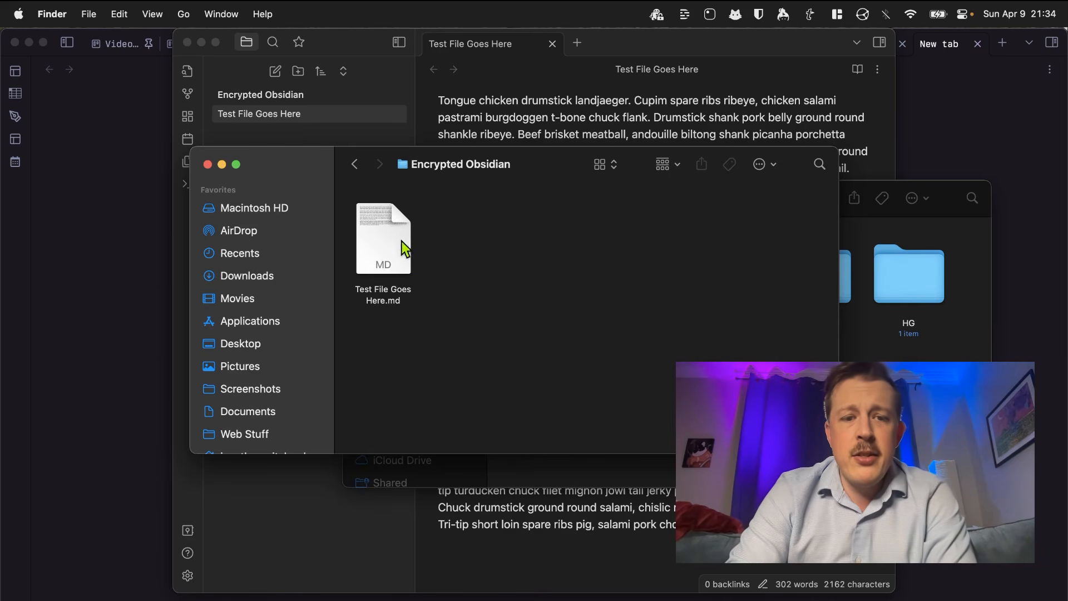
click(391, 262)
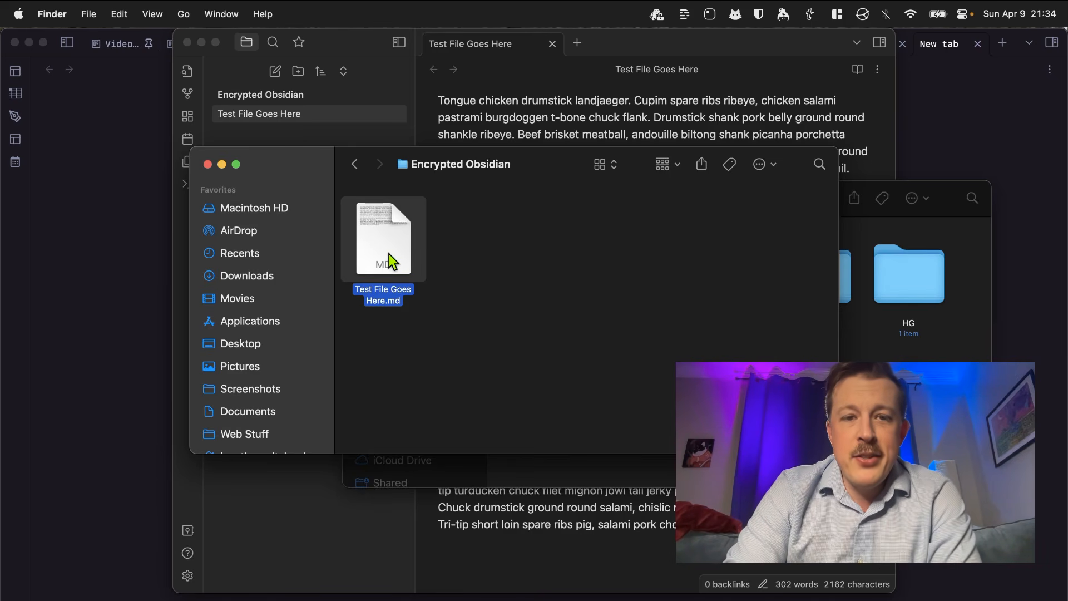
Switch to Obsidian and create a second note titled Other File with the text "More details.", leaving a new empty tab open
click(554, 102)
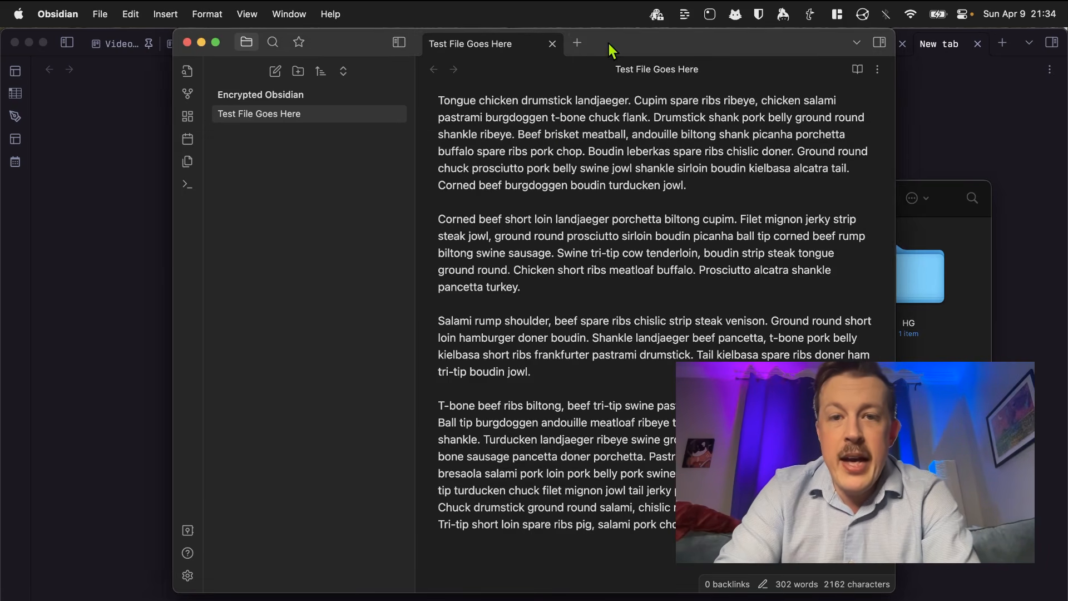
drag(609, 43, 708, 45)
click(674, 43)
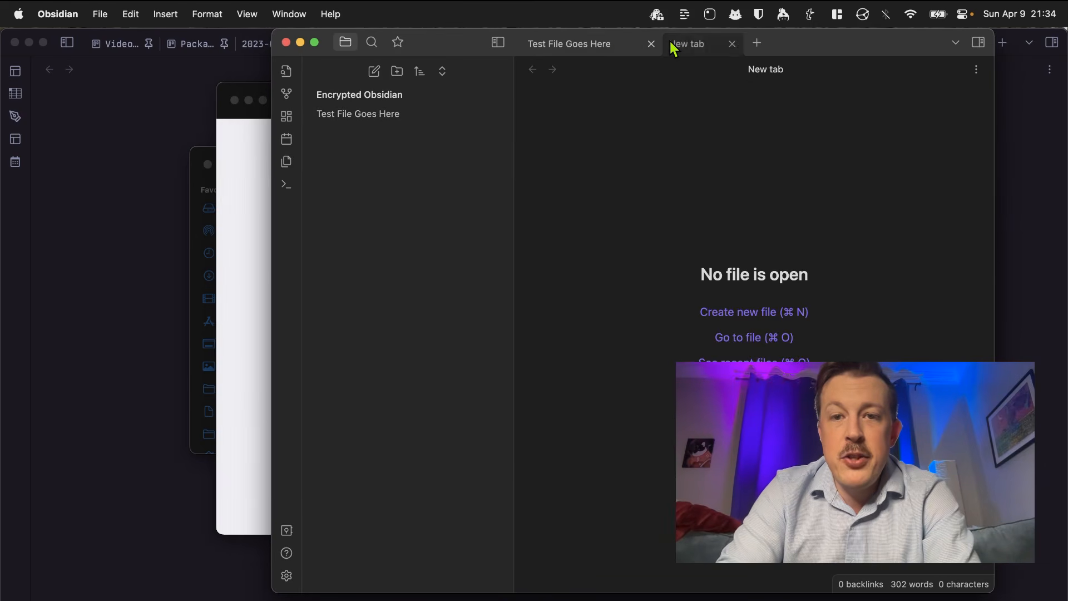
key(super+n)
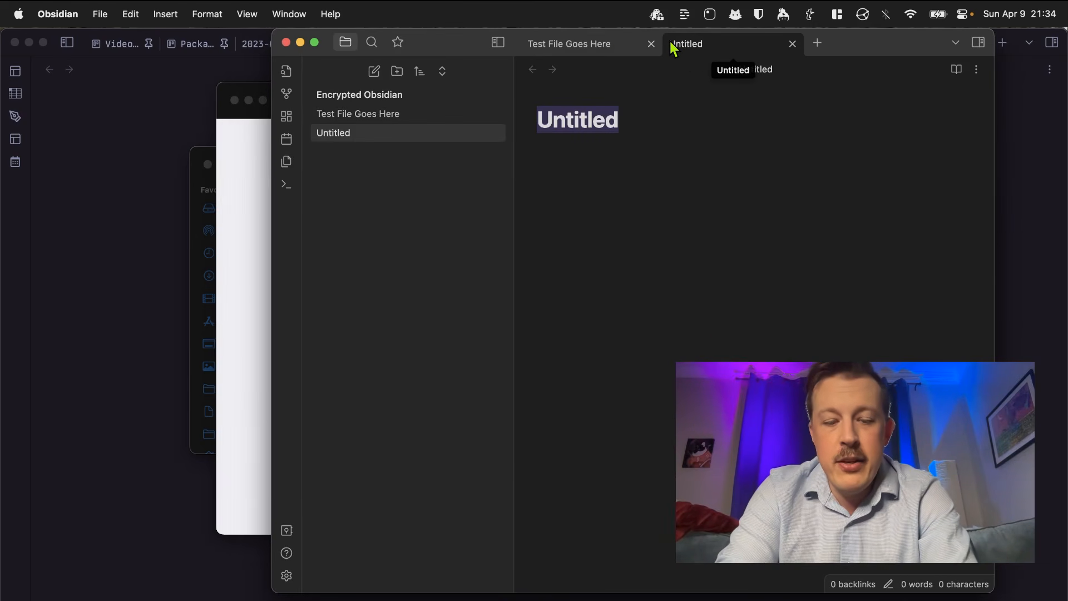
text(Other File)
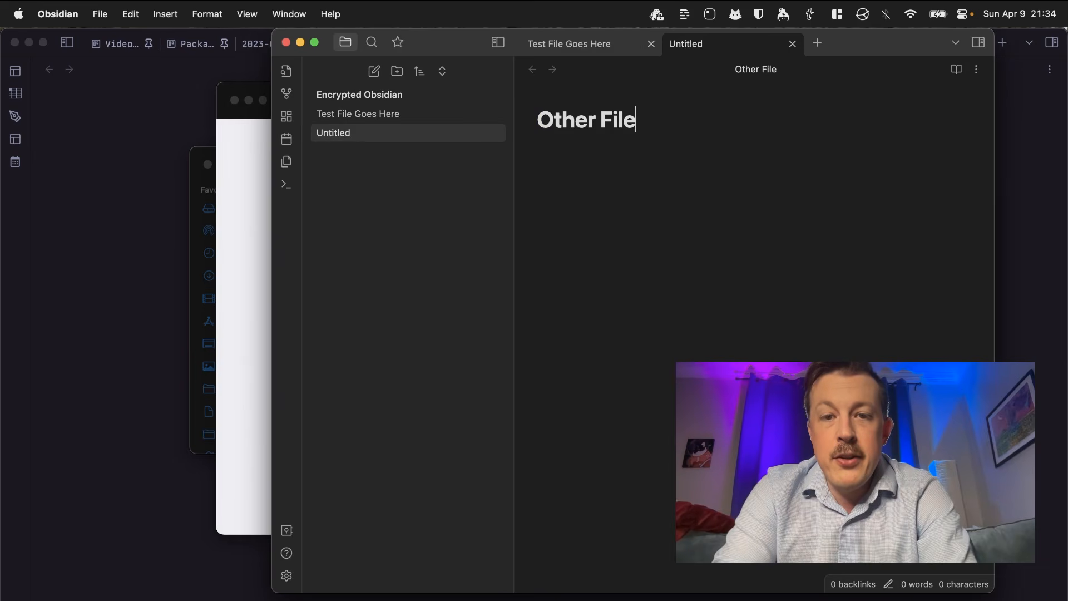
key(Return)
text(More d)
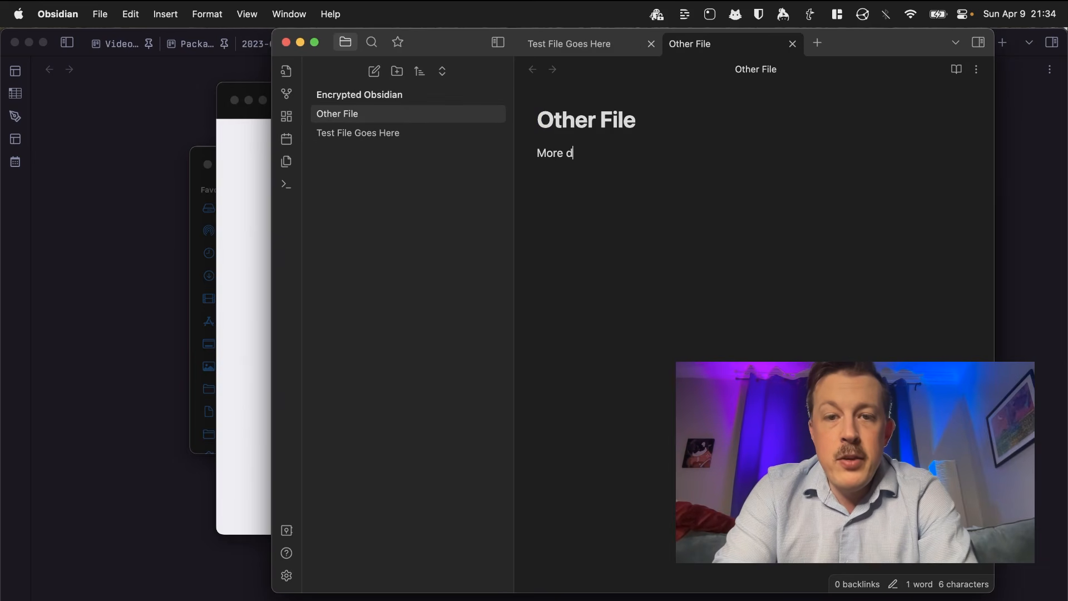
text(etails.)
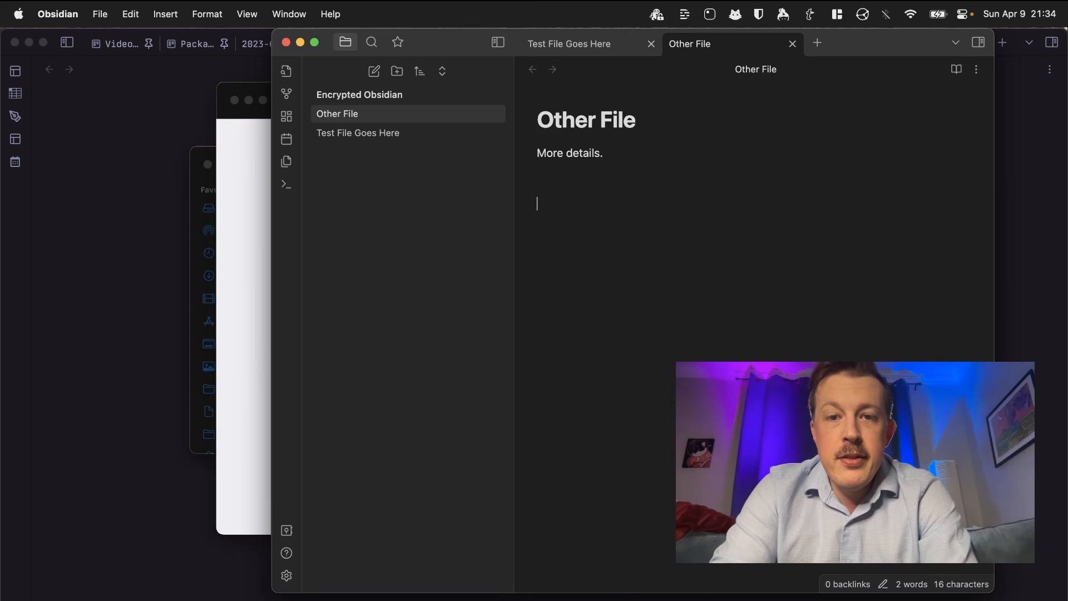
click(818, 43)
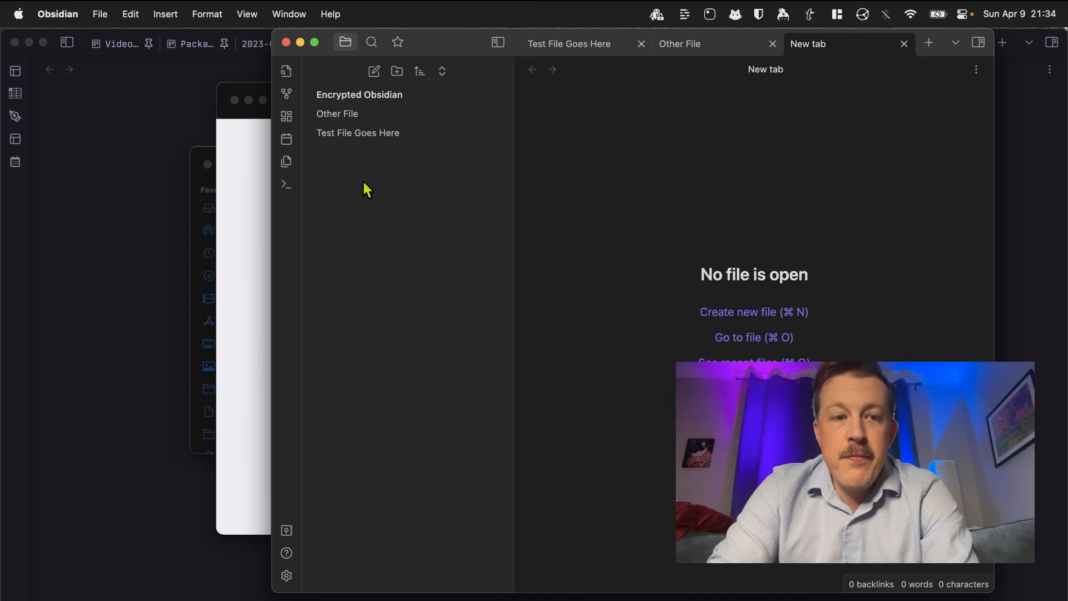
Switch to Finder, preview Other File.md in the Encrypted Obsidian folder, and close the preview
key(super+Tab)
key(super+Tab)
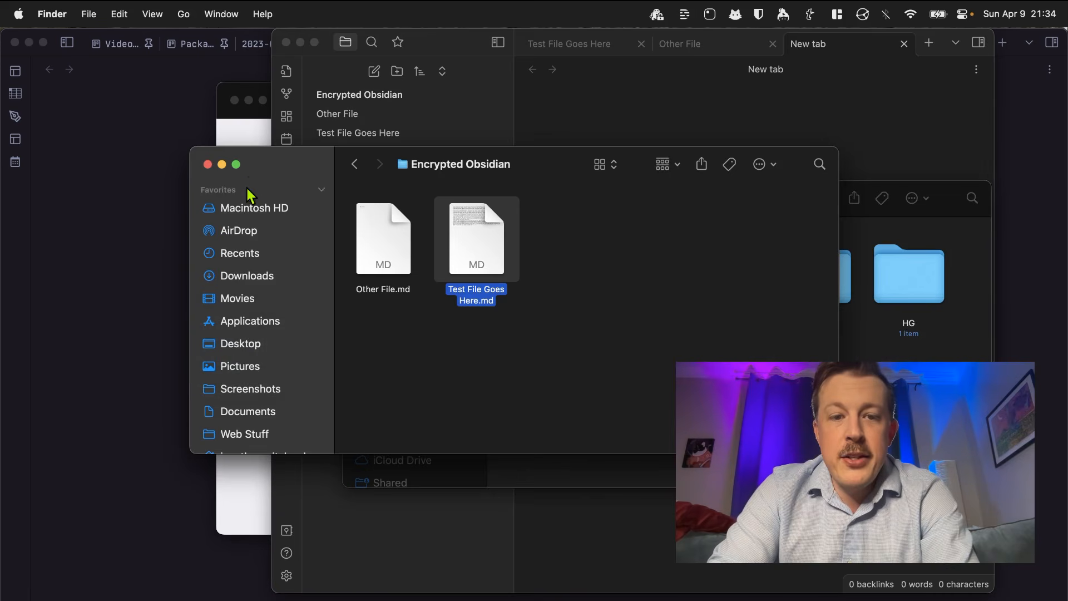
click(392, 236)
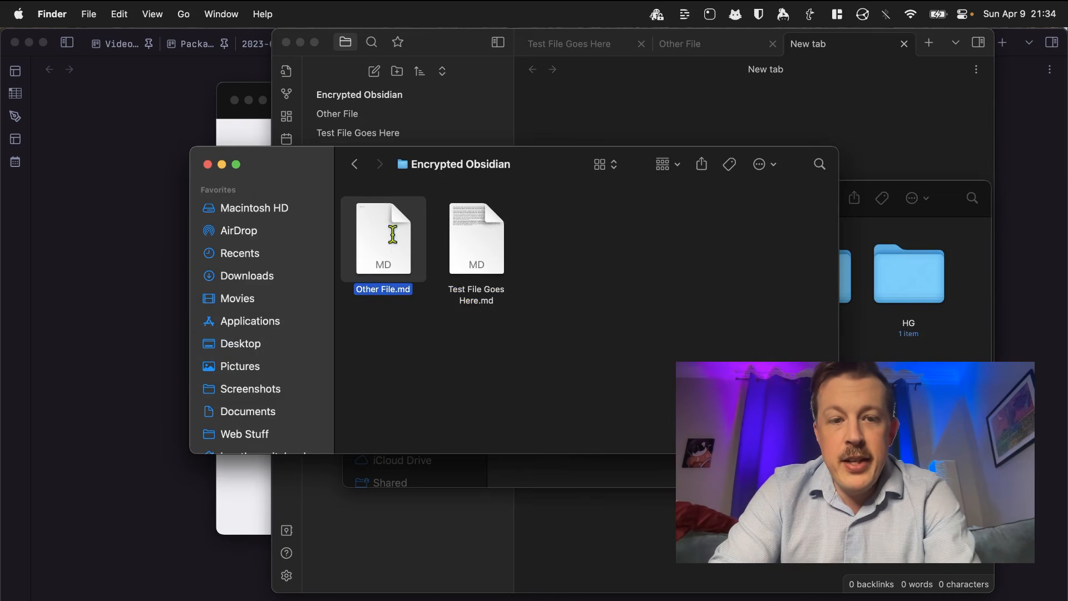
key(space)
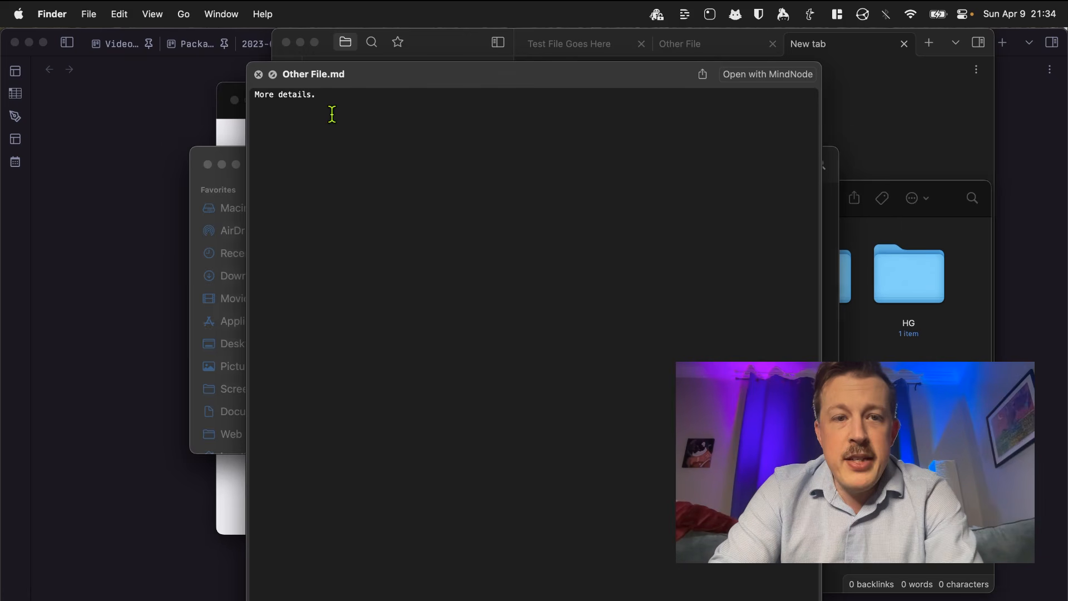
key(space)
click(584, 350)
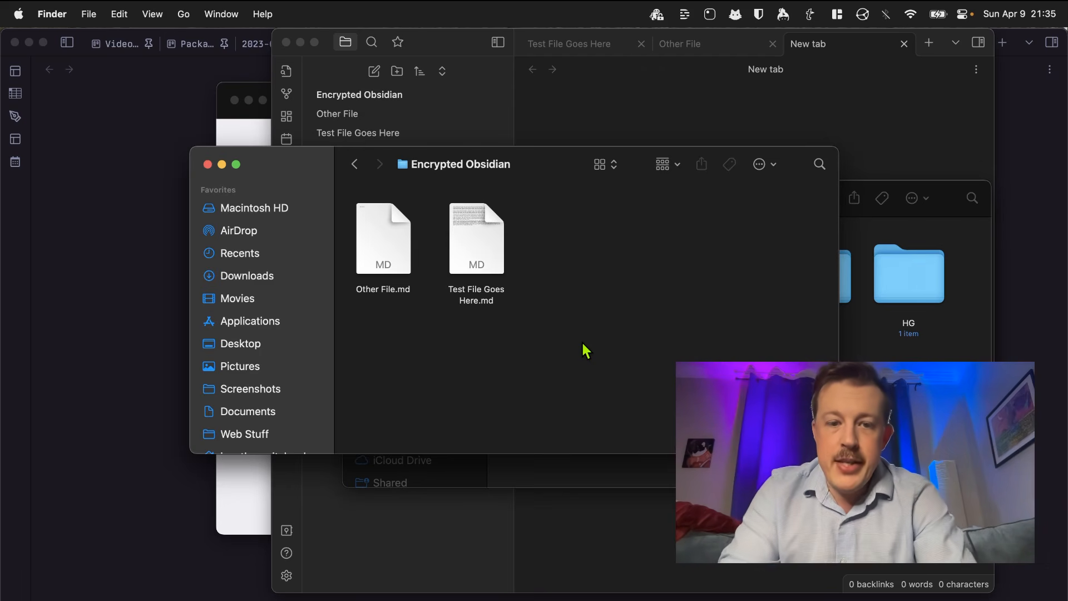
Return to Obsidian, close the open note tabs, and close the Encrypted Obsidian vault window
key(super+Tab)
key(Tab)
key(Tab)
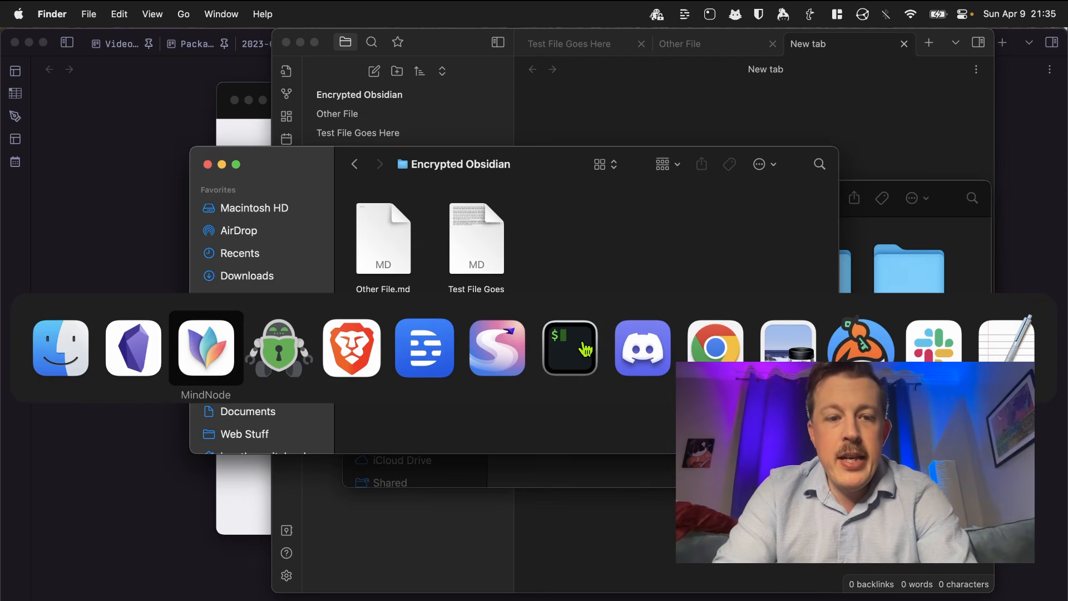
click(139, 366)
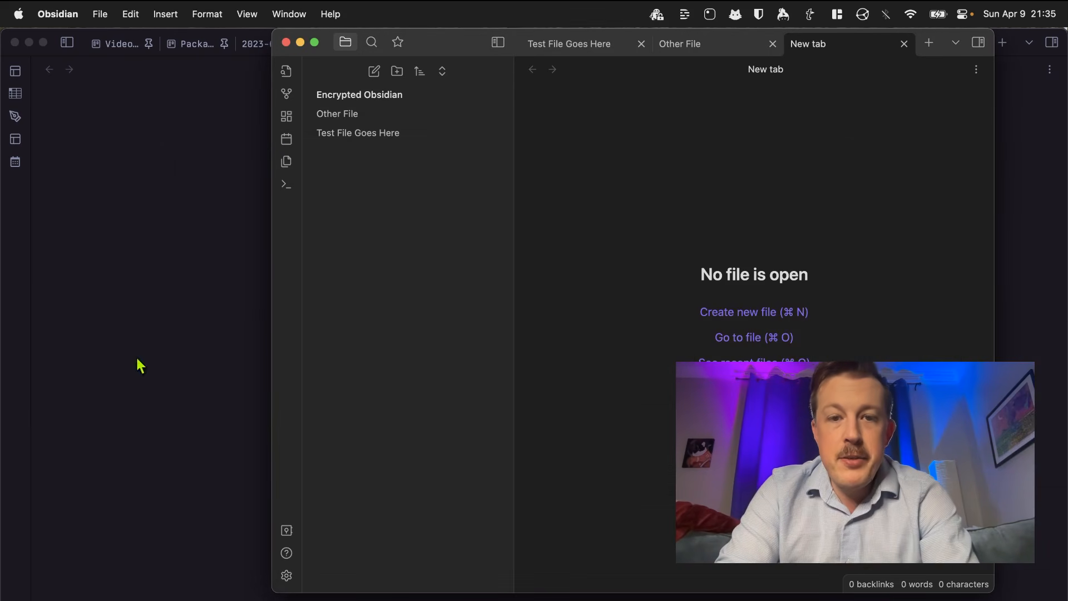
click(904, 44)
click(796, 46)
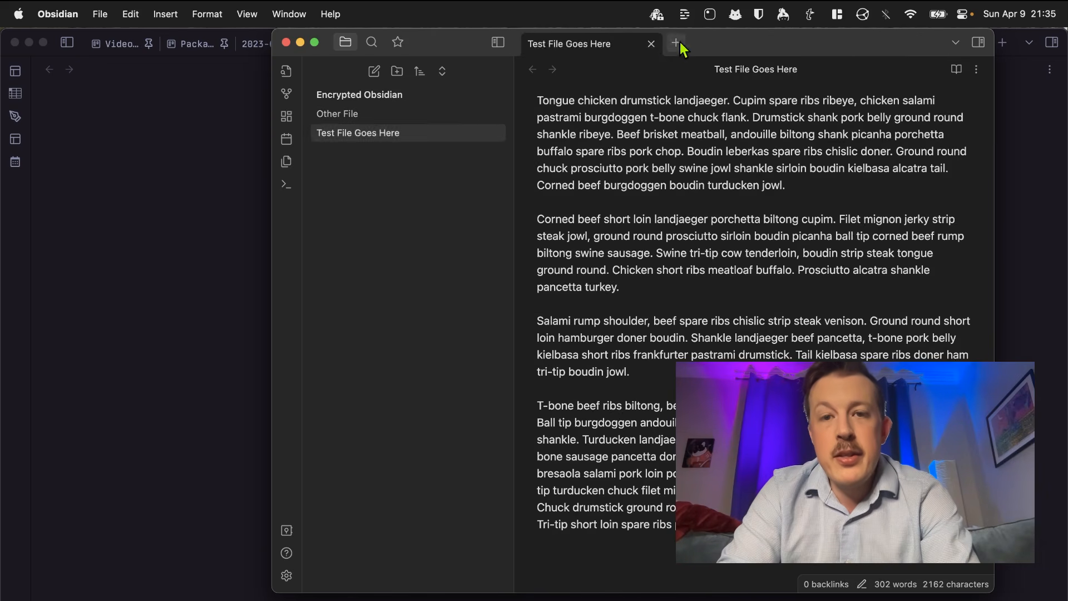
click(648, 43)
click(283, 44)
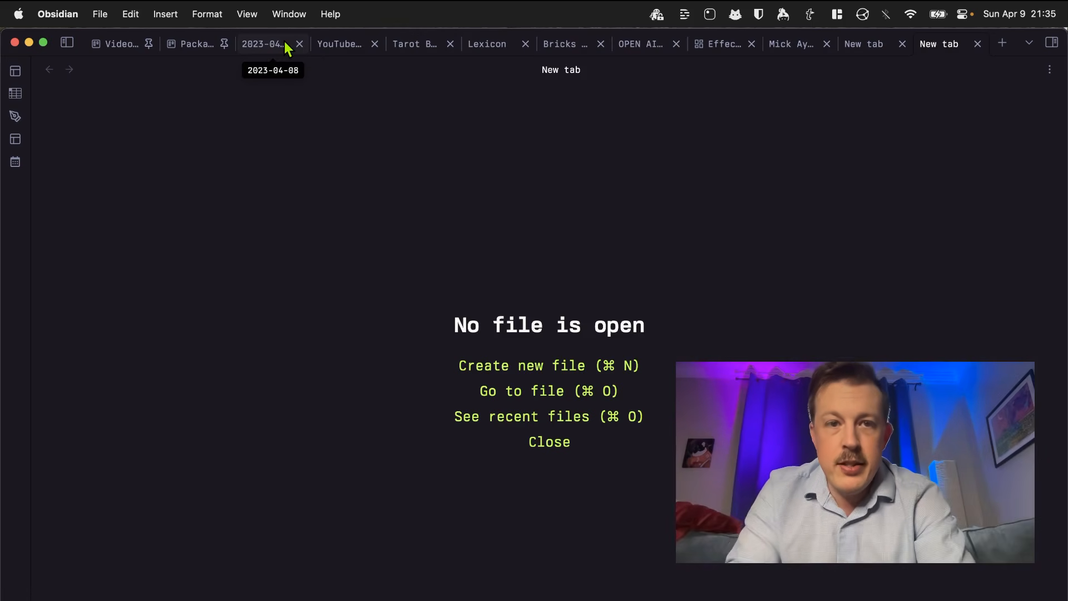
Switch to Cryptomator and lock the Encrypted YouTube vault
key(super+Tab)
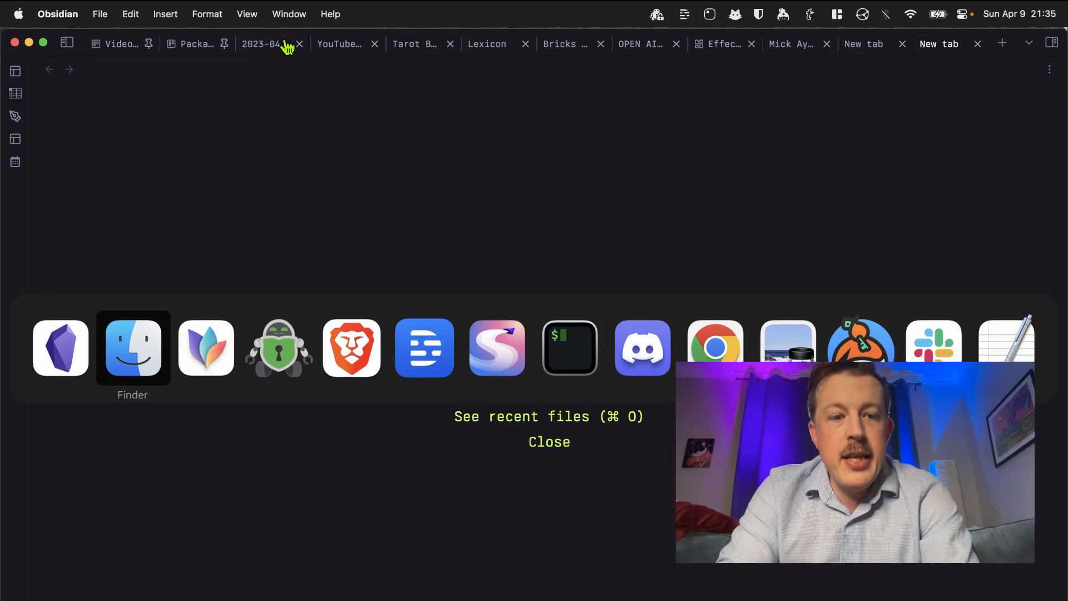
key(super+Tab)
key(super+Tab)
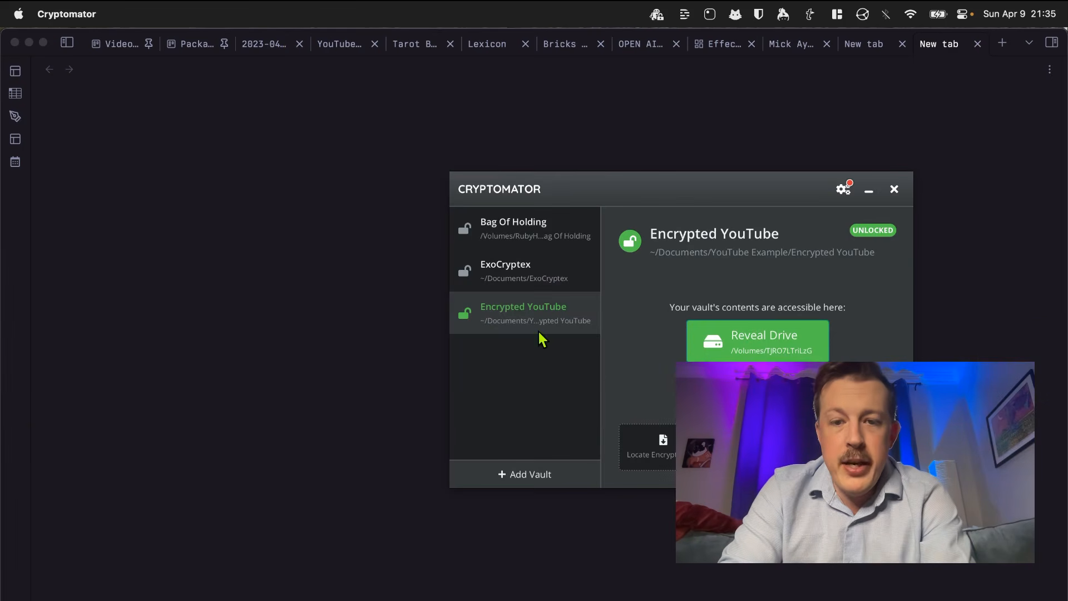
click(757, 382)
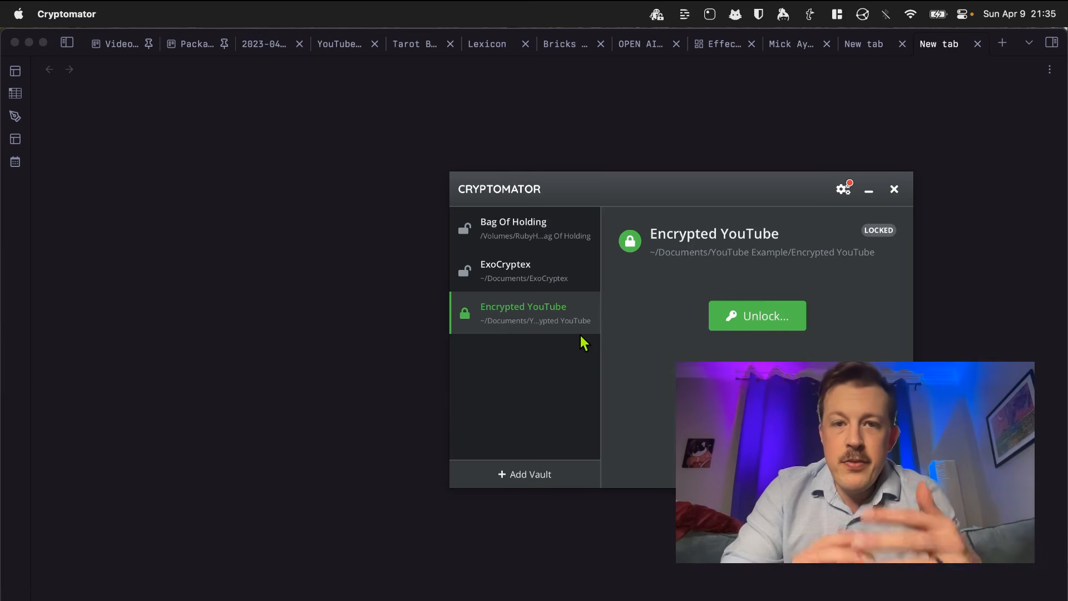
Check the computer's drive list in Finder, and move the Finder and Cryptomator windows apart to keep the drive list in view
key(super+Tab)
key(super+Tab)
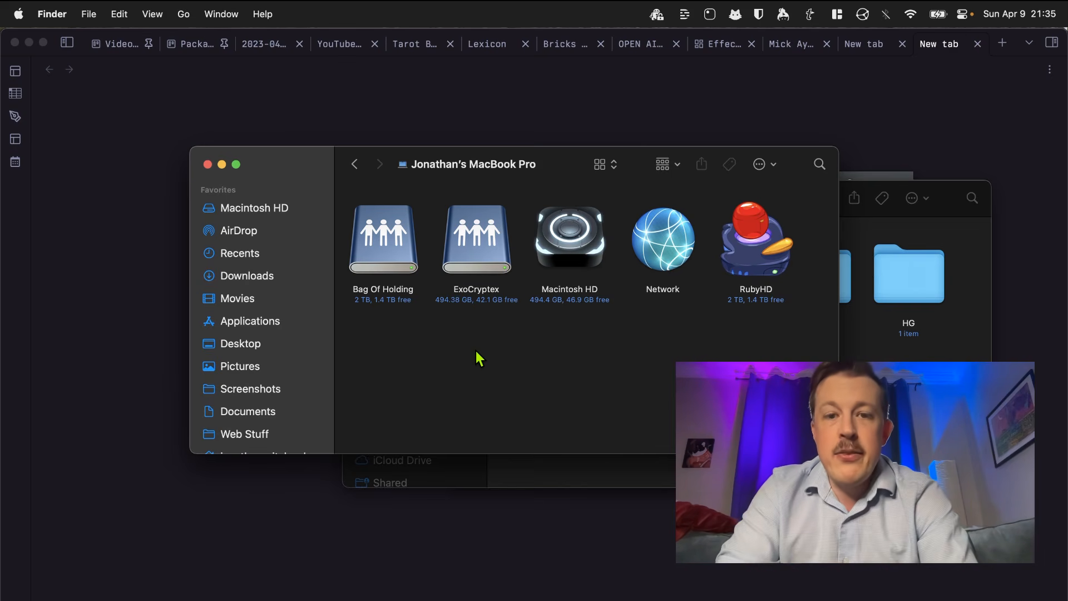
drag(561, 168, 382, 51)
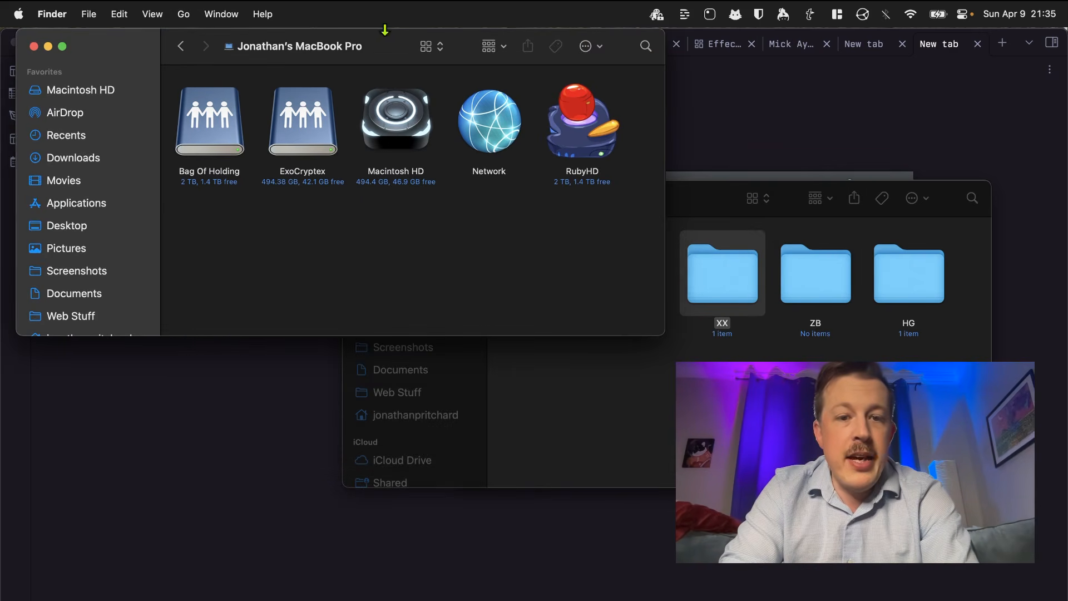
key(super+Tab)
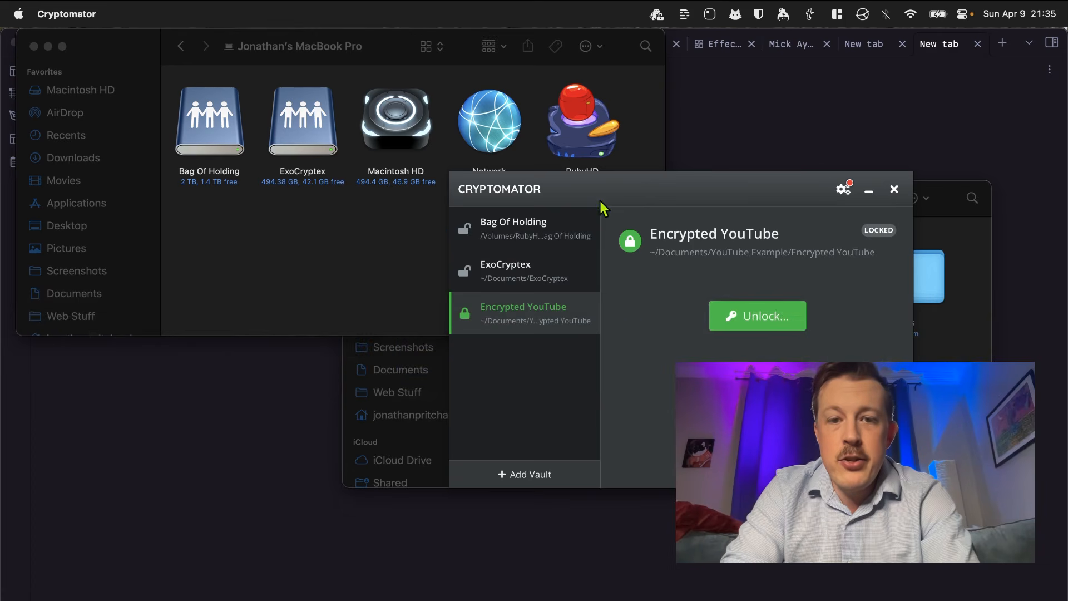
drag(623, 325, 696, 364)
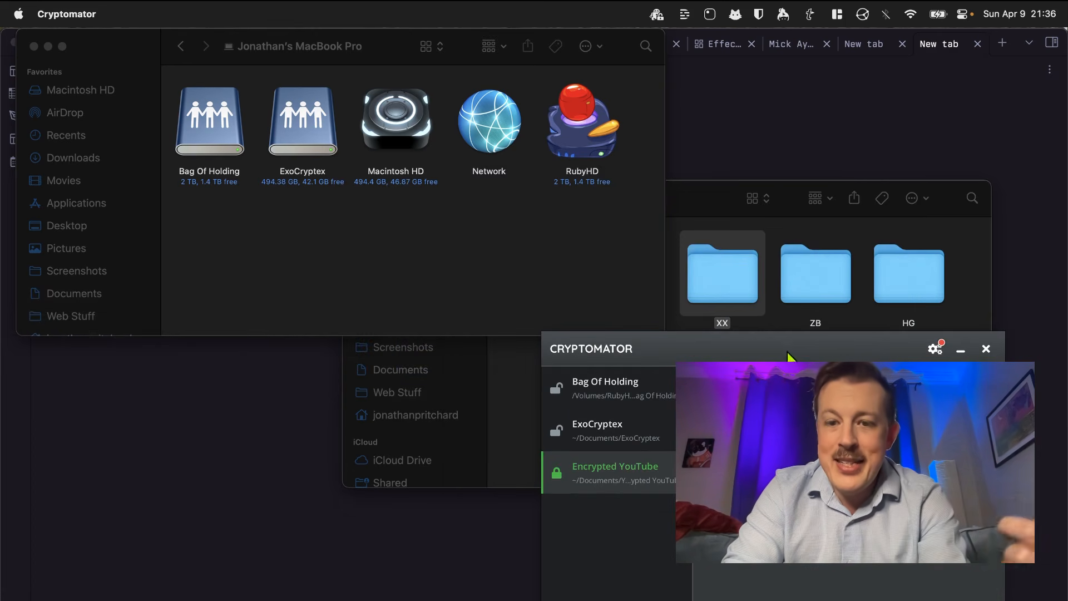
In the other Finder window, examine the locked vault's folders from YouTube Example through Encrypted YouTube, d and XX, returning to Encrypted YouTube
click(507, 403)
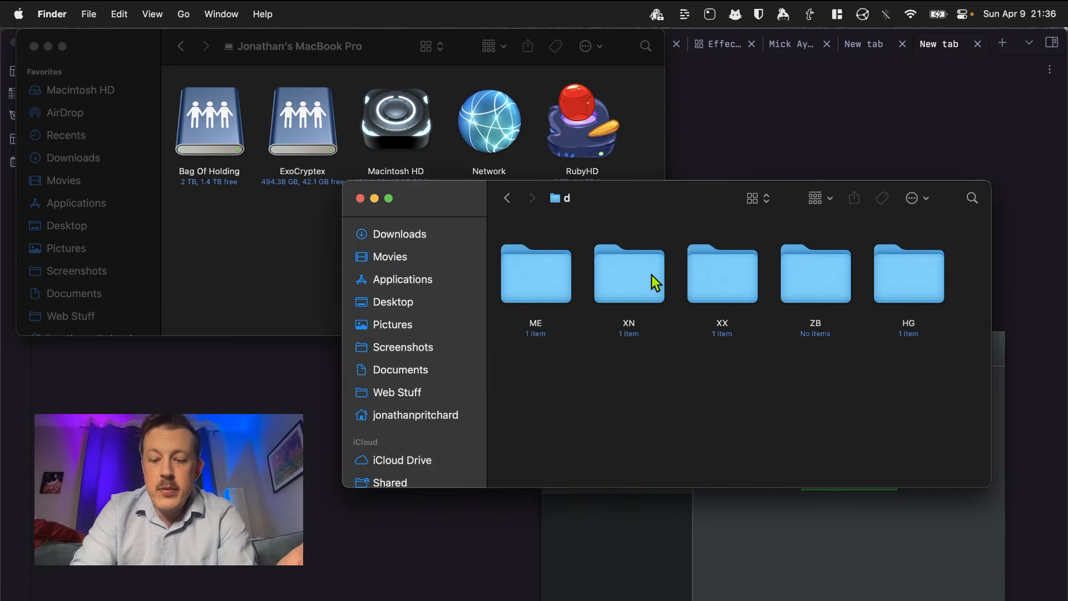
key(super+Up)
key(super+Up)
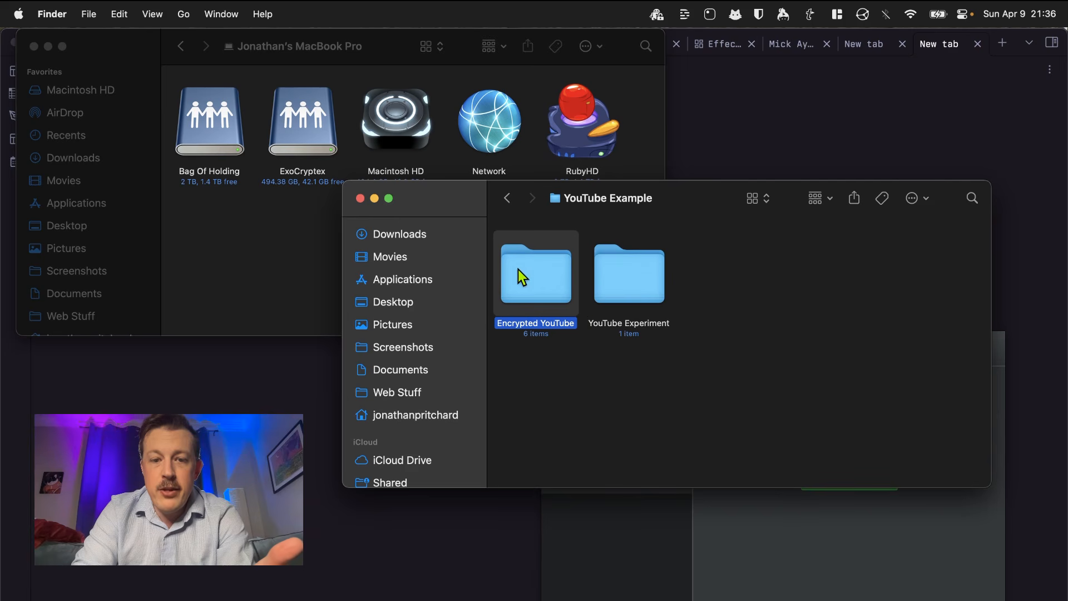
double_click(546, 266)
double_click(852, 285)
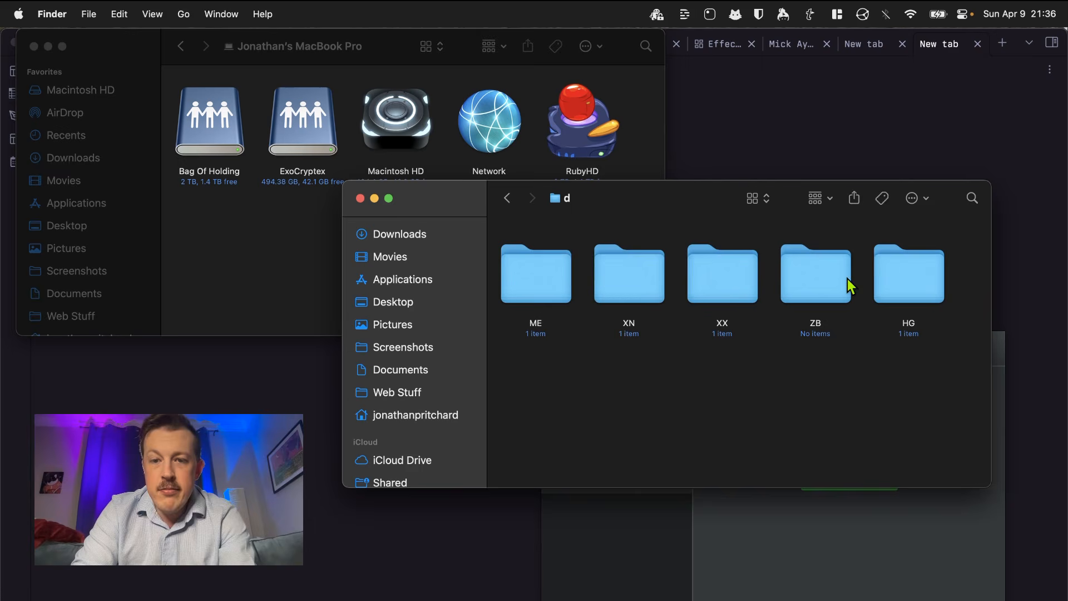
double_click(713, 278)
key(super+Up)
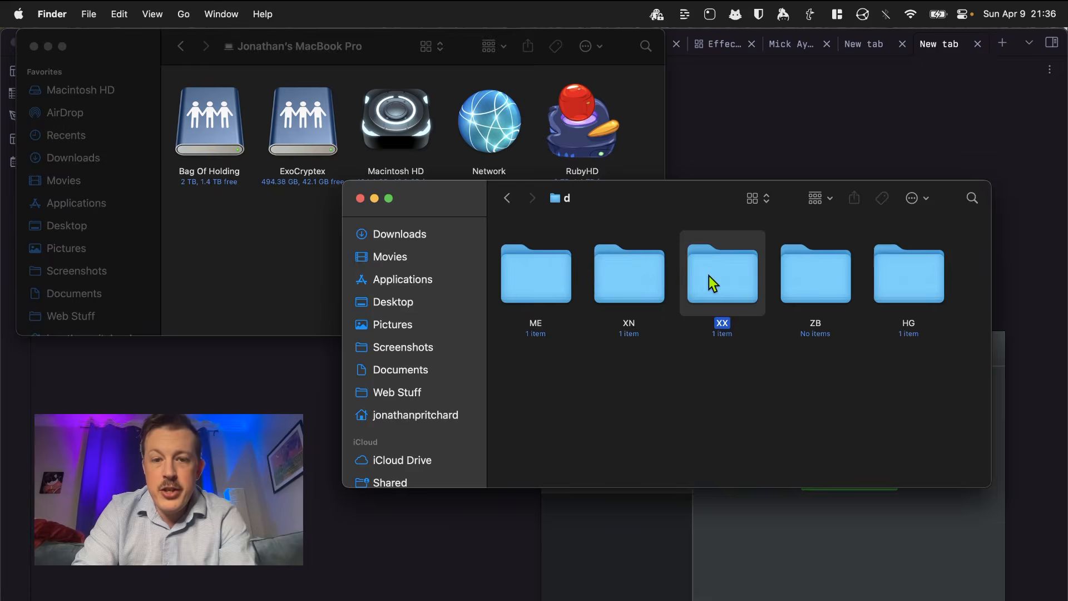
key(super+Up)
In Cryptomator, unlock the Encrypted YouTube vault by entering the vault password
click(745, 573)
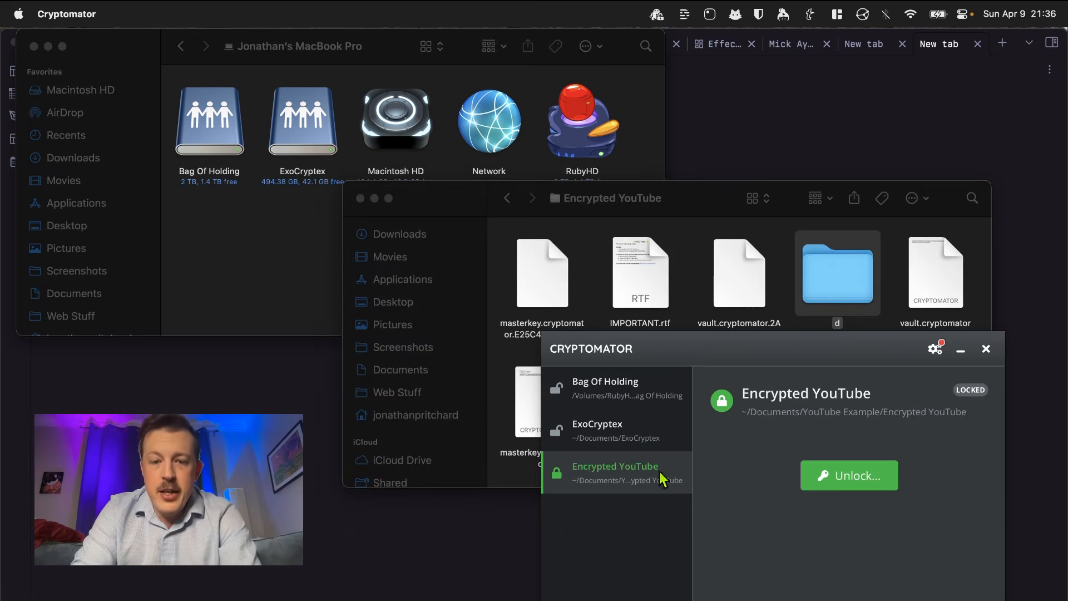
click(848, 483)
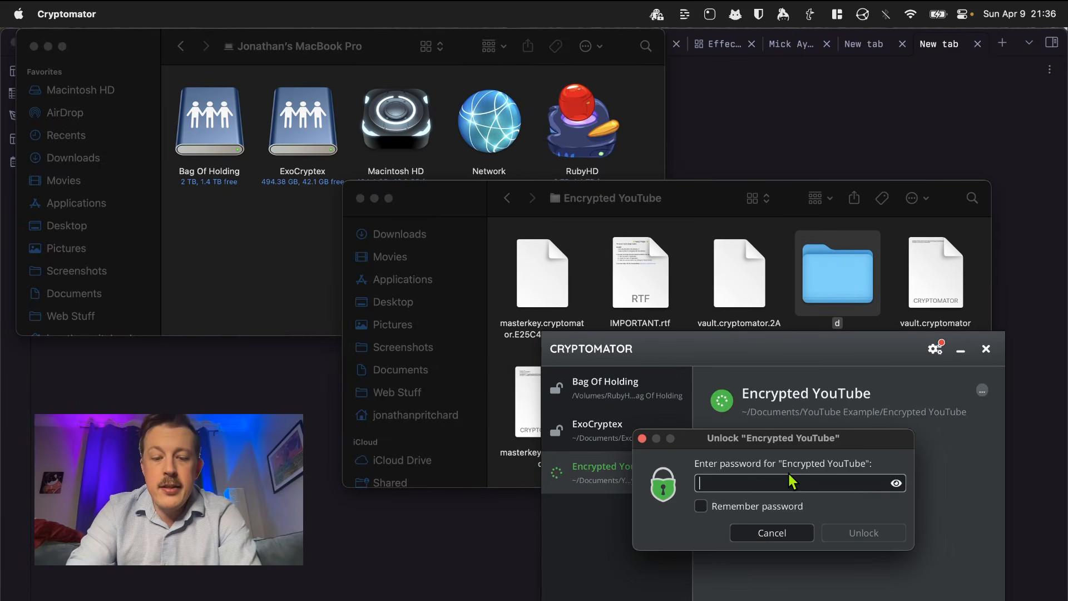
text(•••••••••••••••)
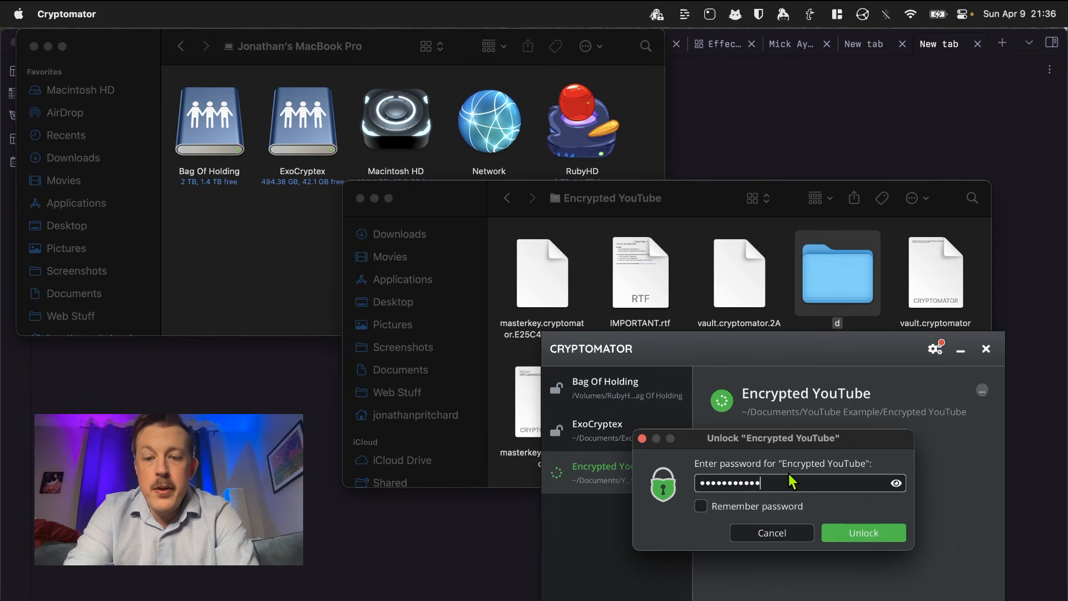
click(840, 538)
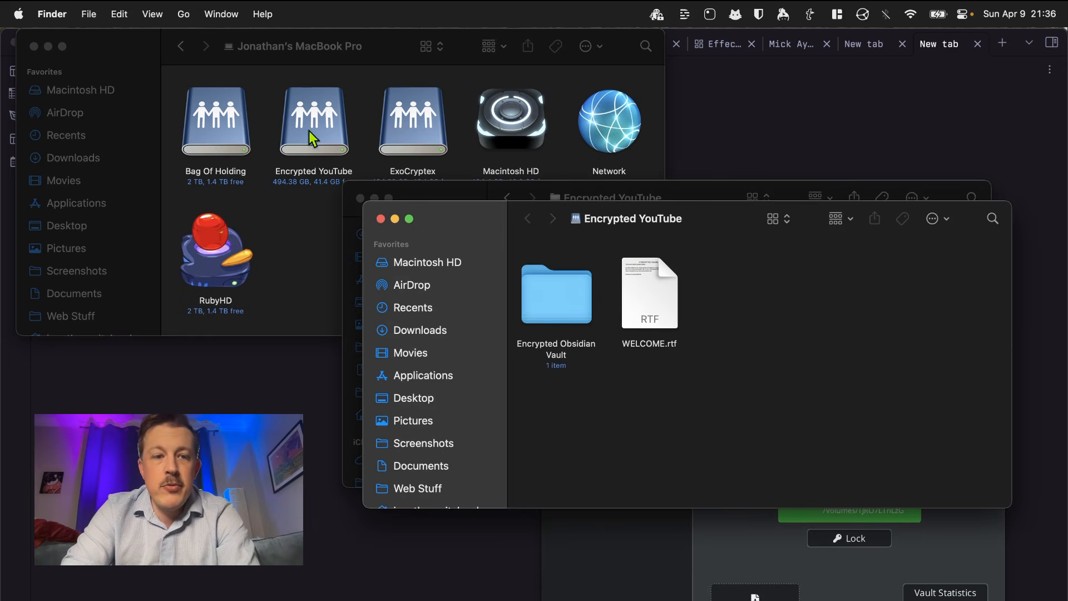
From the Finder drive list, open the Encrypted YouTube drive's Encrypted Obsidian Vault and Encrypted Obsidian folders, and briefly preview Other File.md
click(310, 258)
click(307, 126)
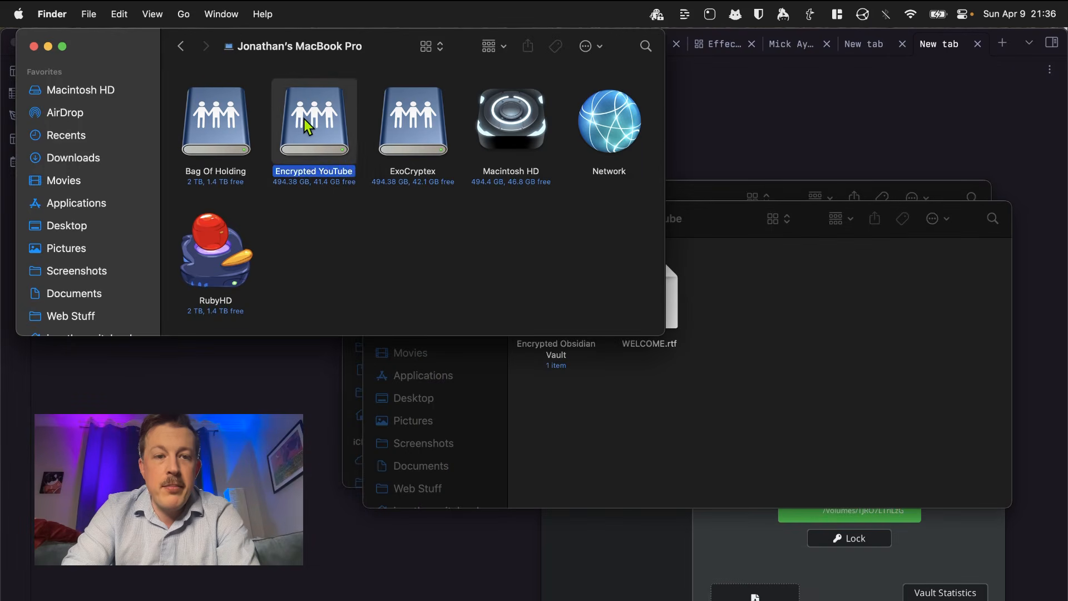
double_click(307, 127)
double_click(219, 115)
click(220, 115)
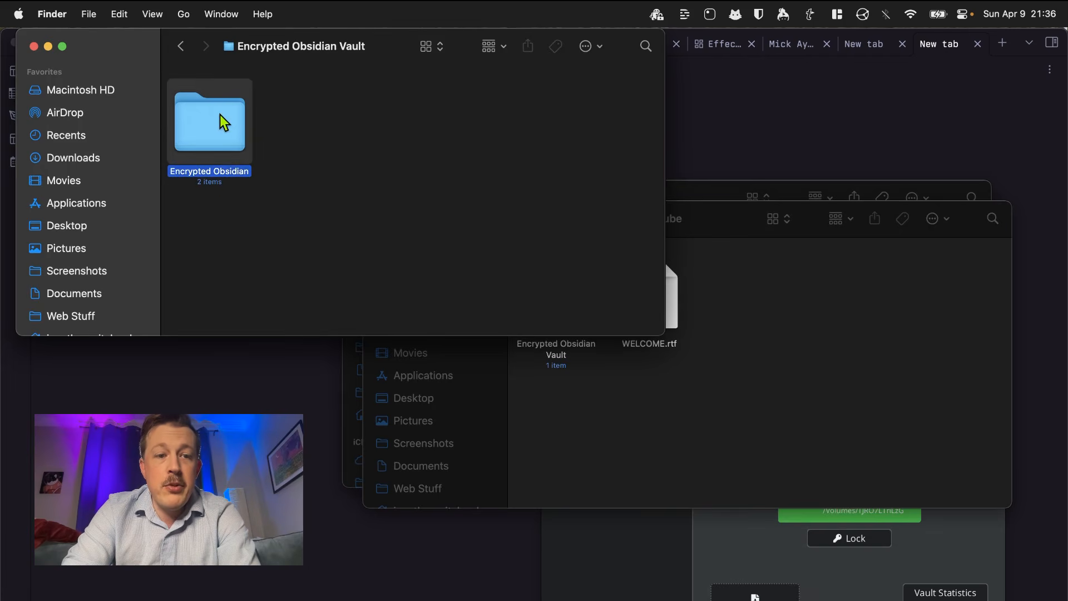
double_click(220, 115)
click(220, 115)
key(space)
key(space)
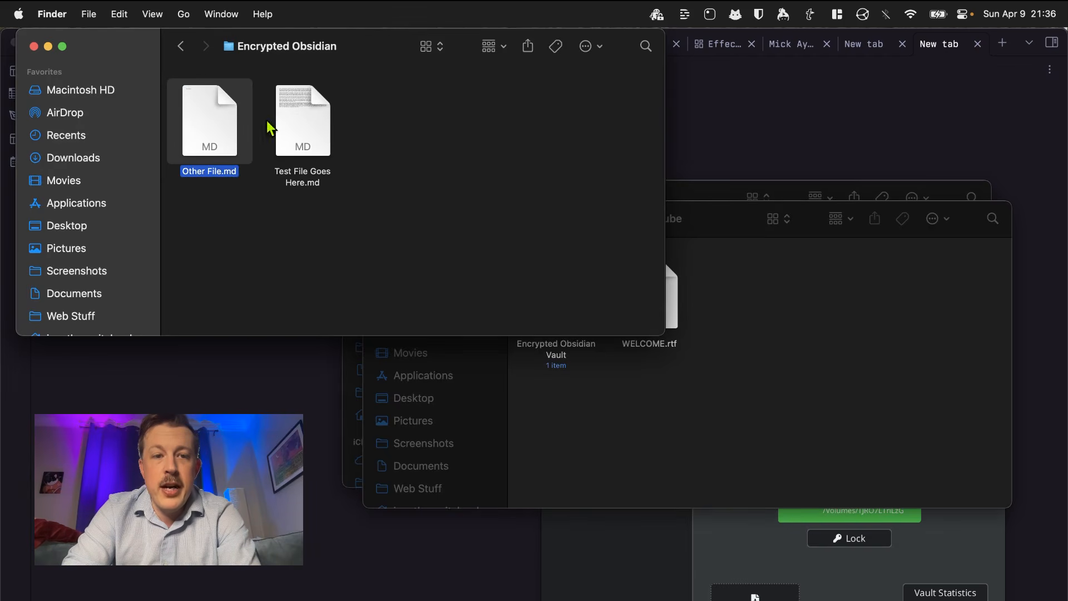
Briefly preview Test File Goes Here.md in the Encrypted Obsidian folder
click(293, 125)
key(space)
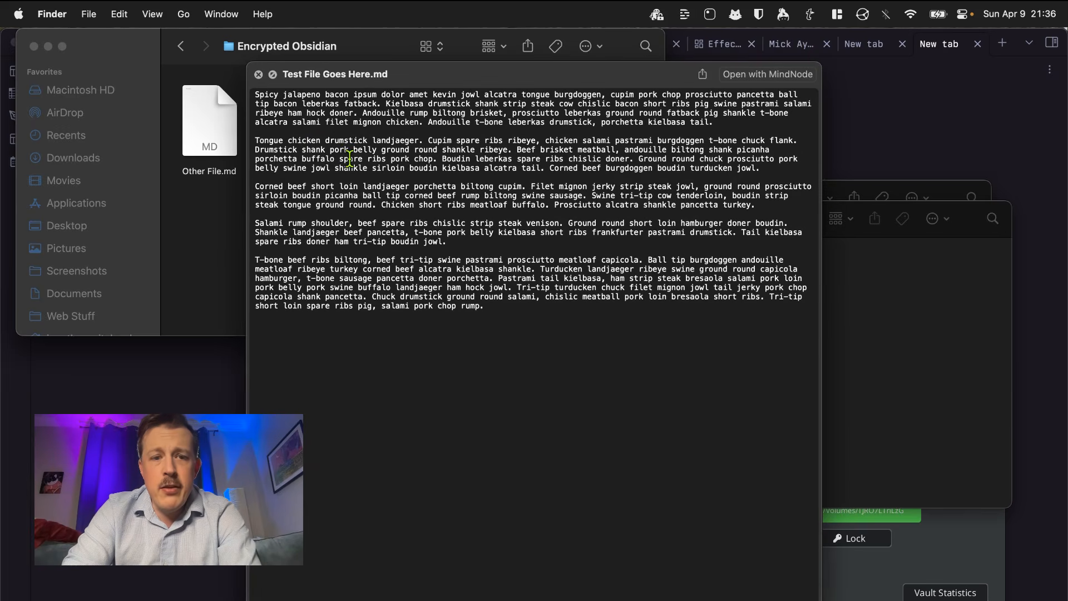
key(space)
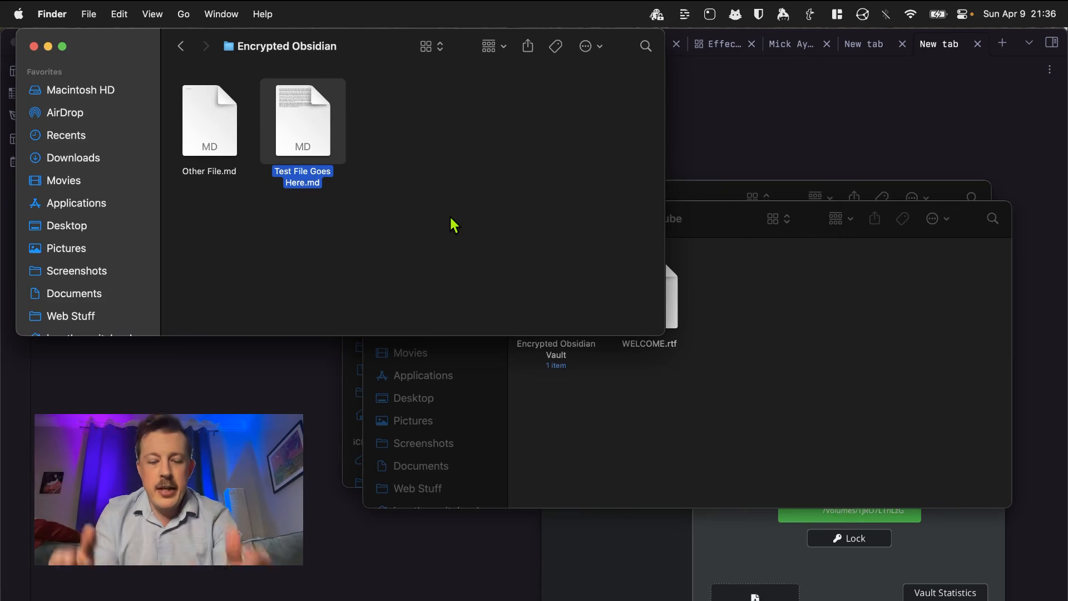
Switch to Obsidian, open the Encrypted Obsidian vault, and view its Other File and Test File Goes Here notes
click(267, 410)
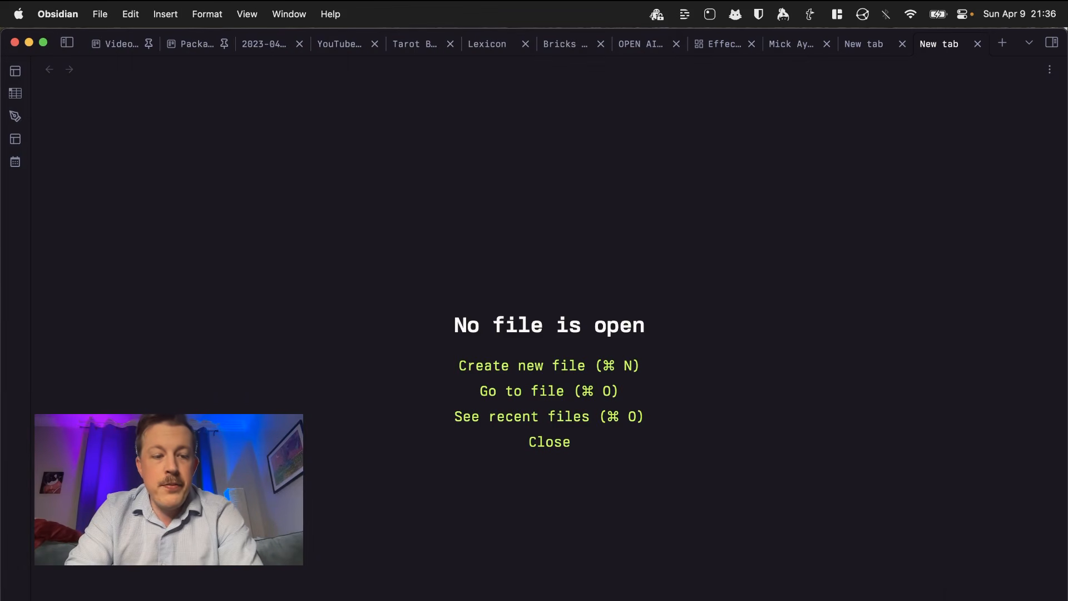
key(super+shift+o)
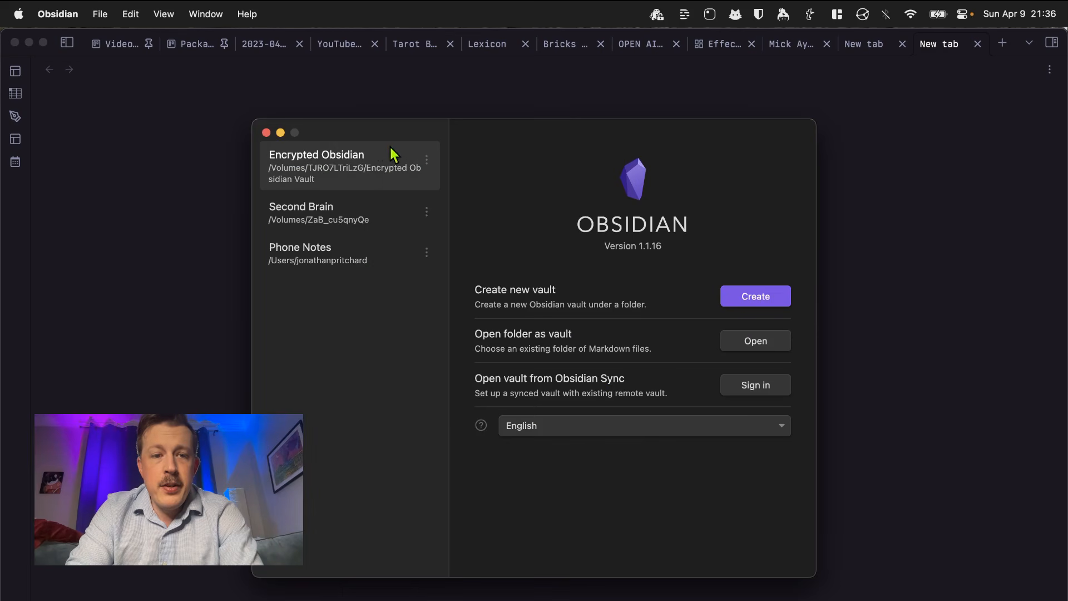
click(346, 165)
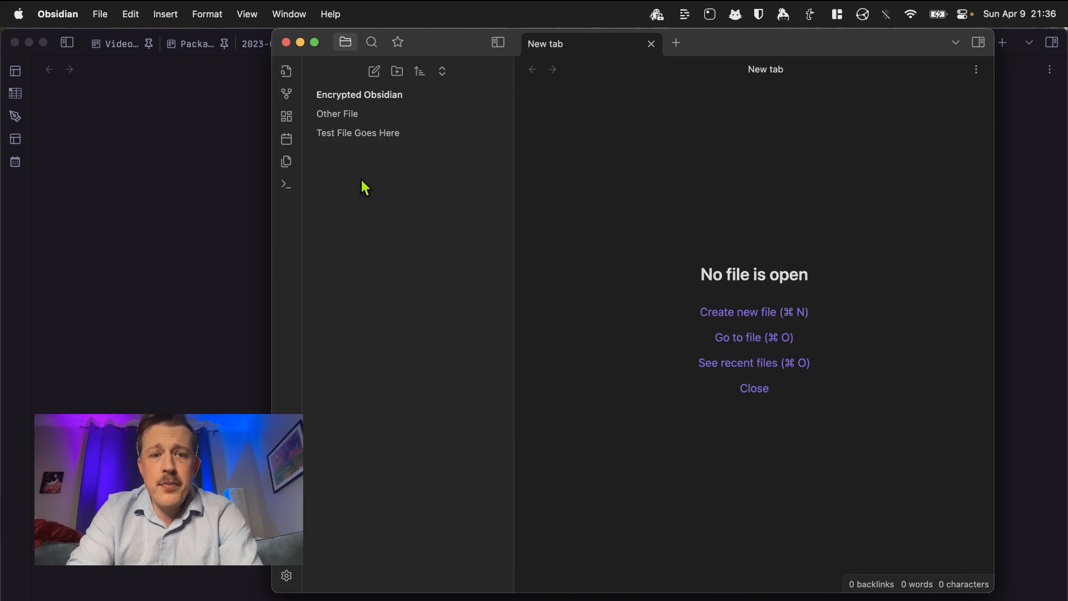
click(341, 113)
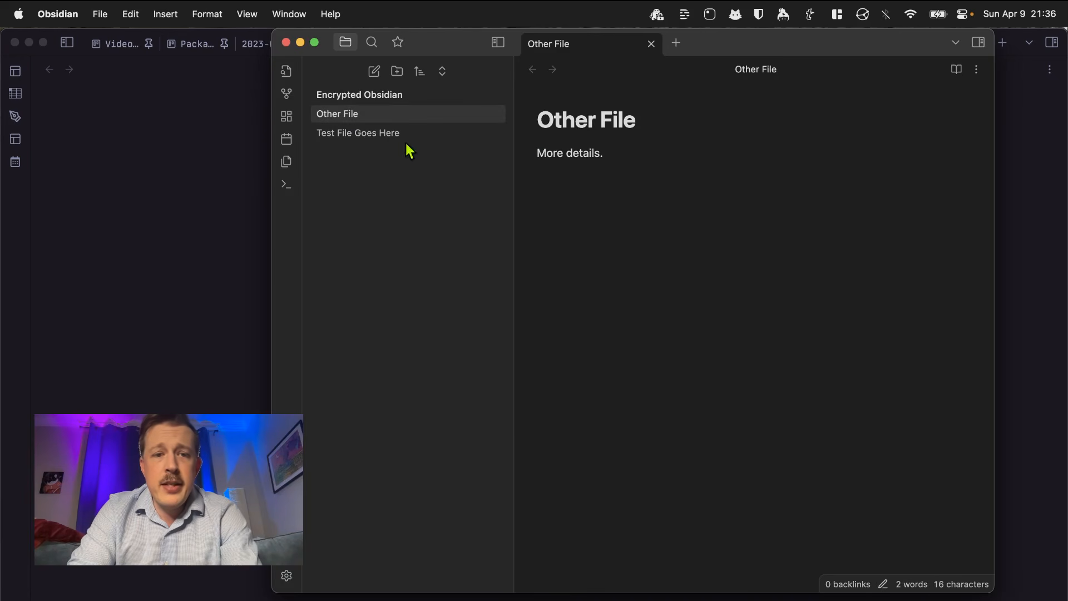
click(401, 132)
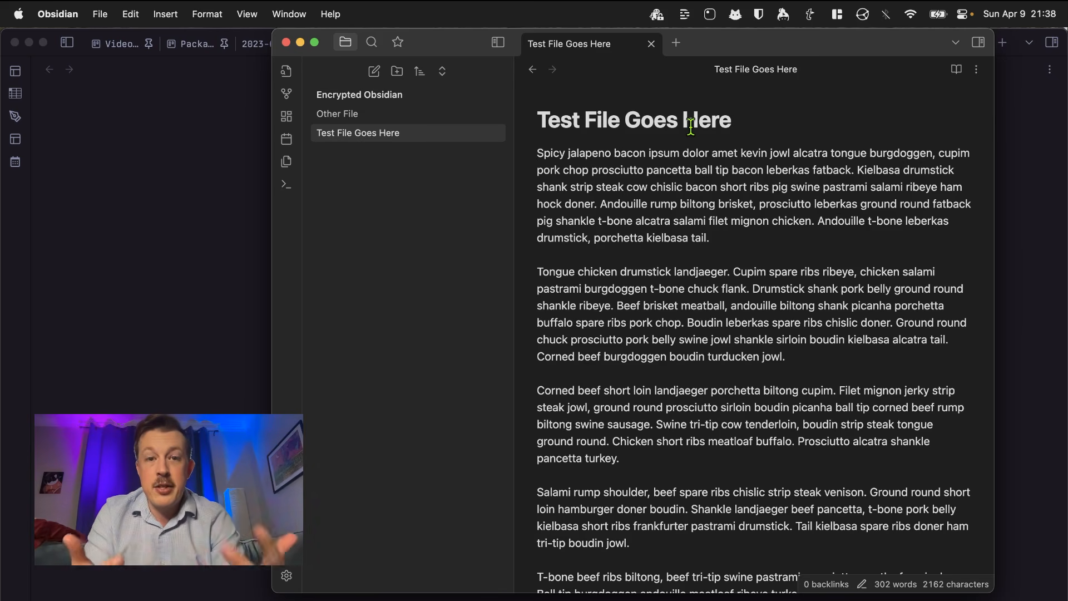
Close the open note and the Encrypted Obsidian vault window, and lock the Encrypted YouTube vault in Cryptomator
click(651, 43)
click(286, 43)
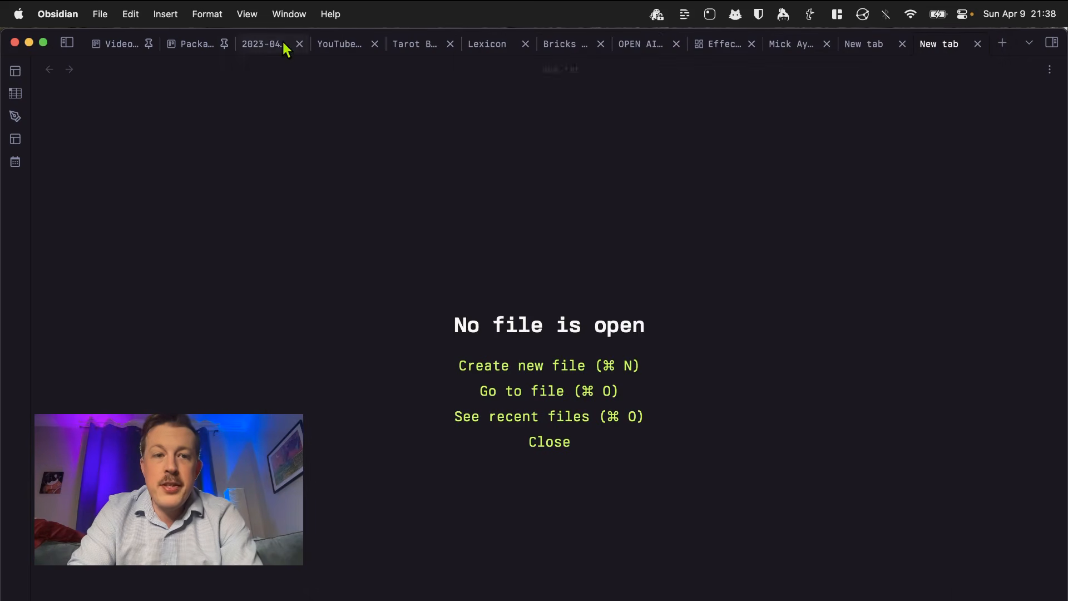
key(super+Tab)
key(super+Tab)
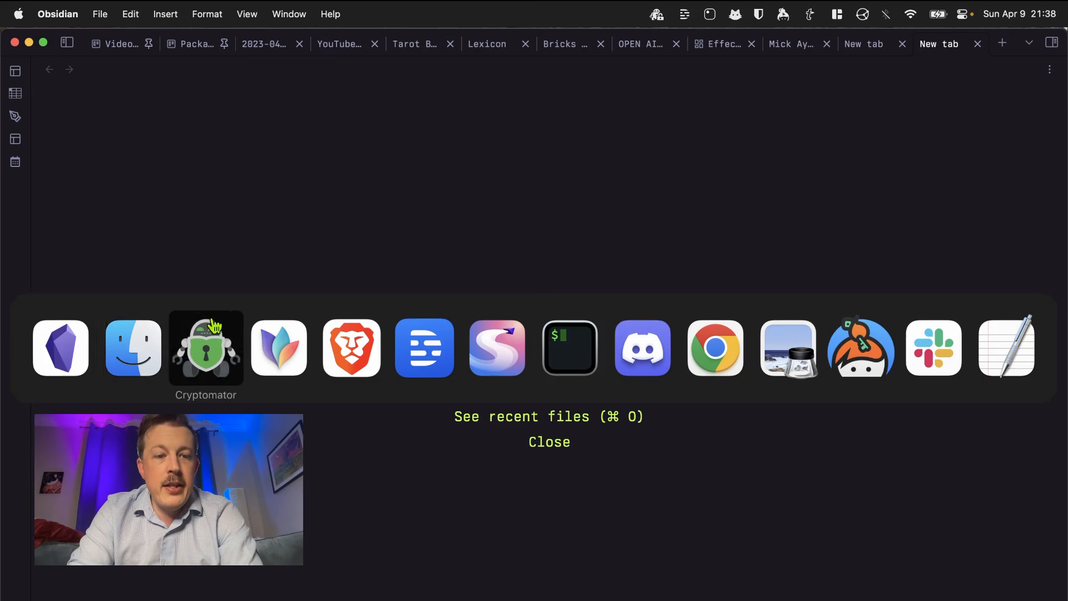
click(830, 538)
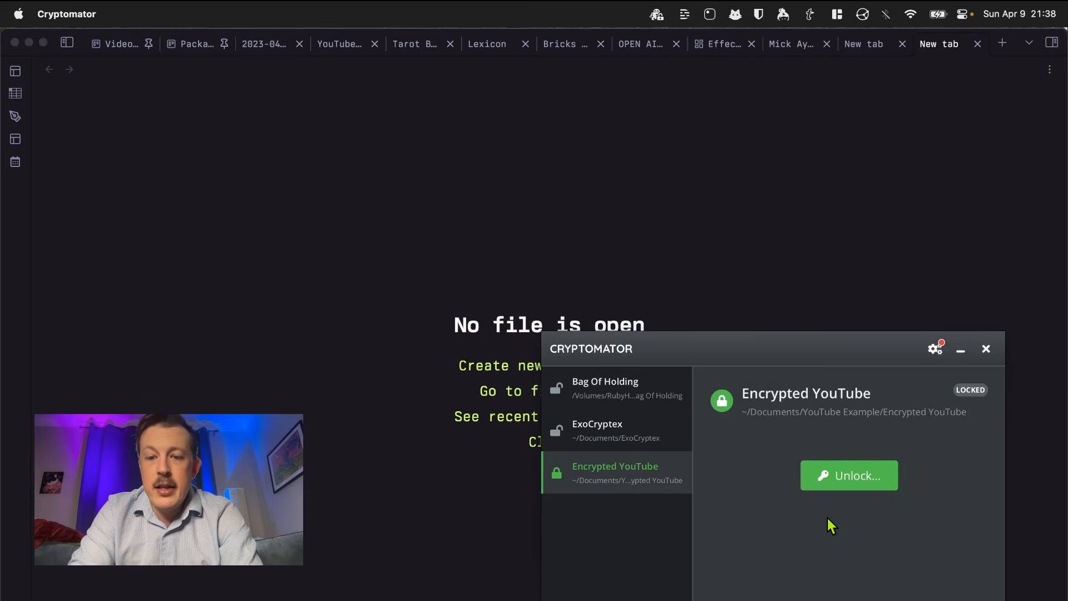
drag(799, 348, 759, 235)
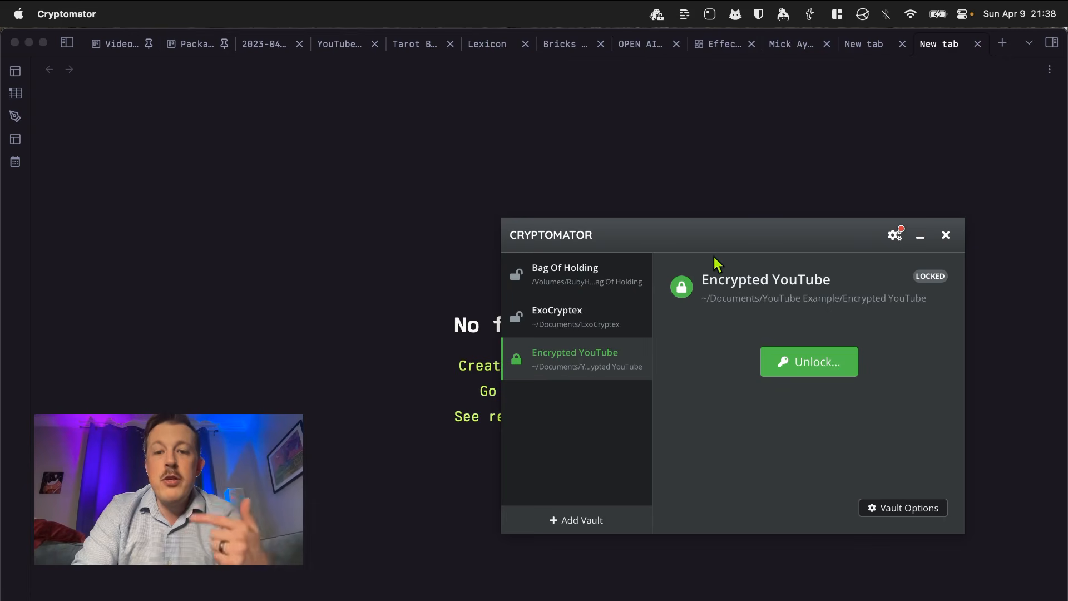
drag(707, 236, 756, 153)
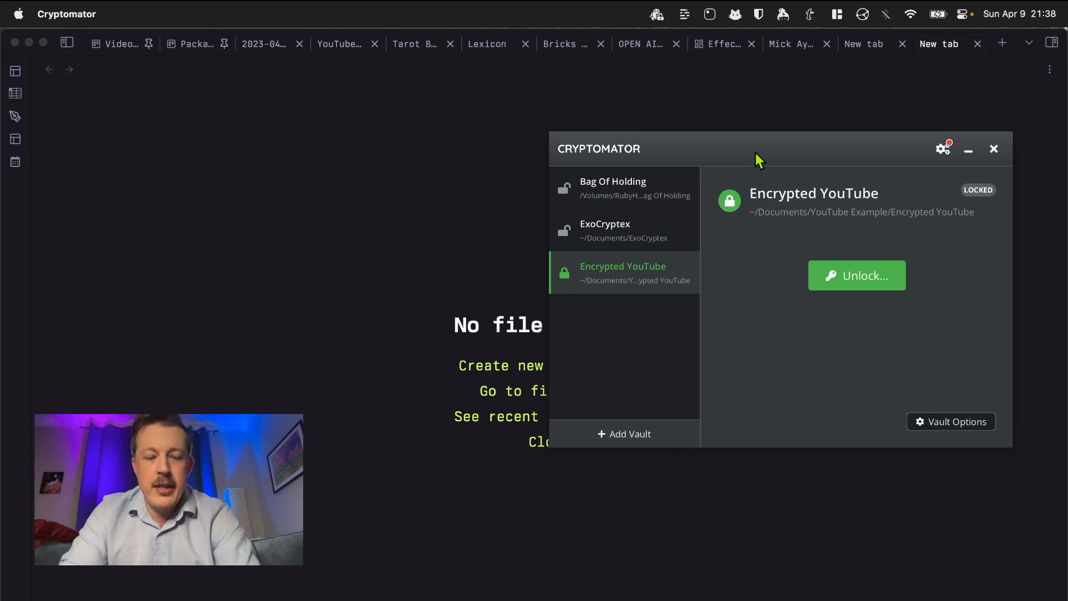
Switch to Brave, open the Syncthing site's Downloads page, and review the available builds for each operating system
key(super+Tab)
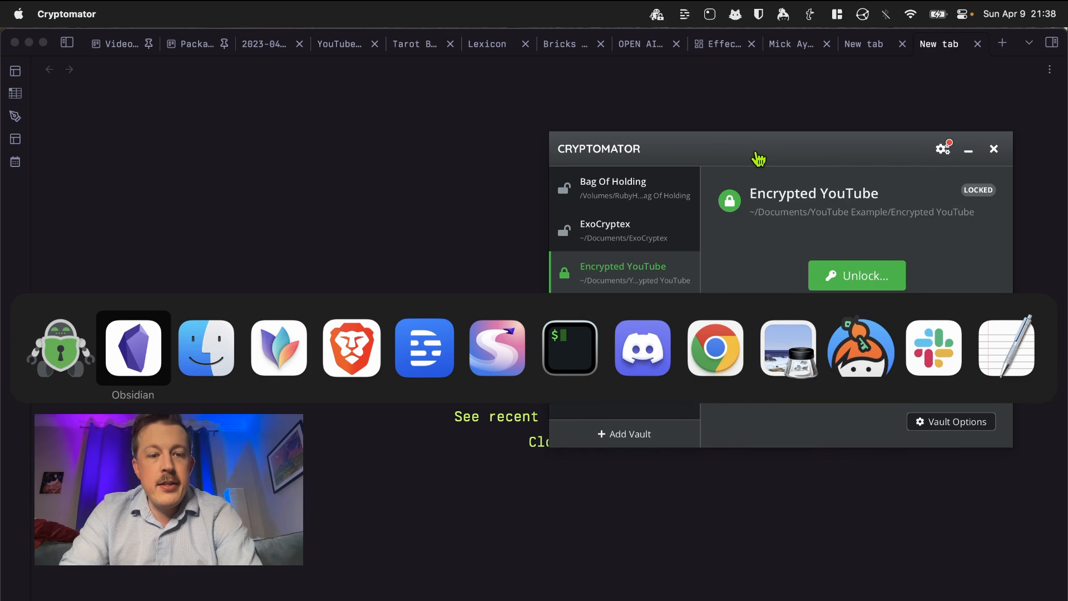
key(super+Tab)
key(super+Tab)
key(super+Tab)
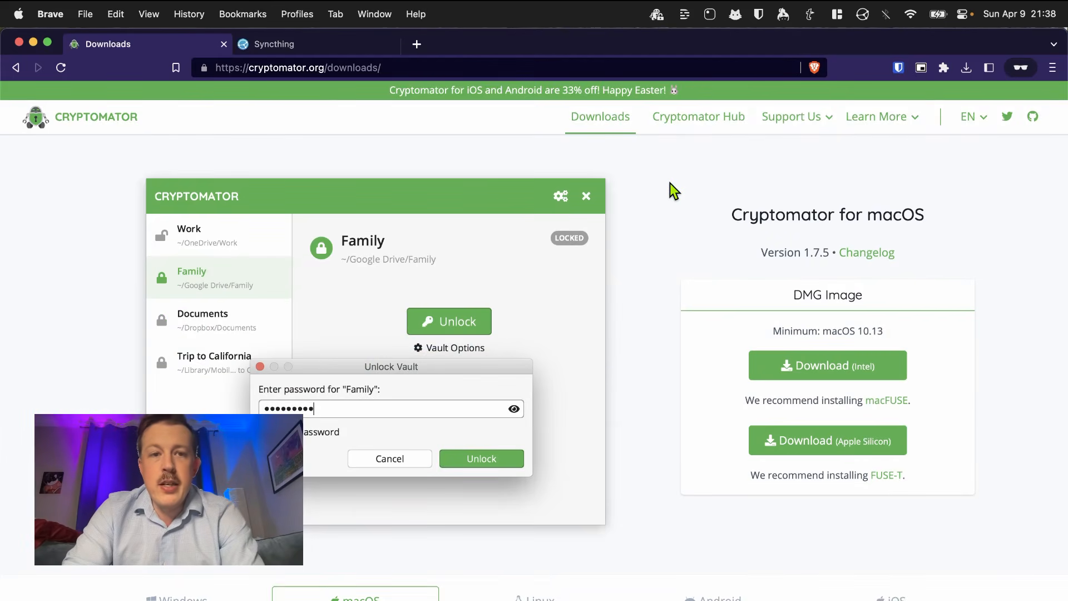
click(304, 43)
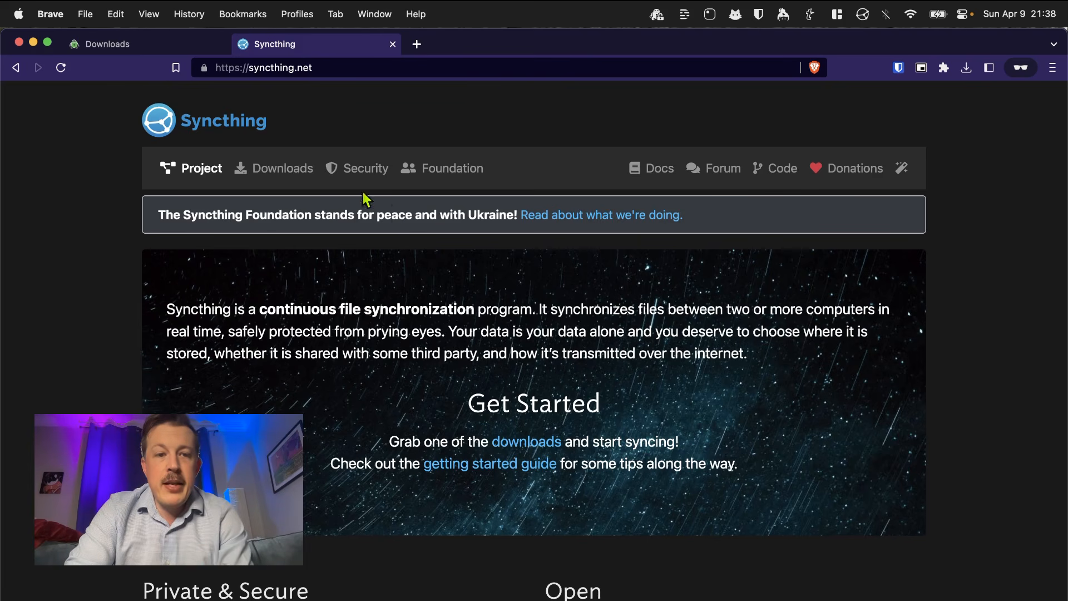
click(286, 168)
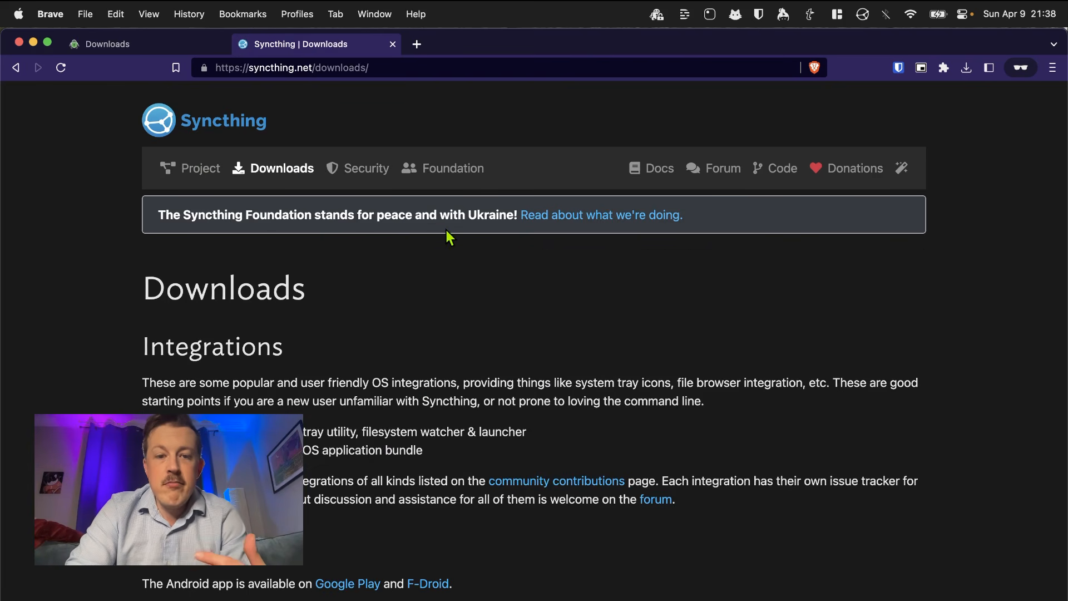
scroll(449, 237, down, 8)
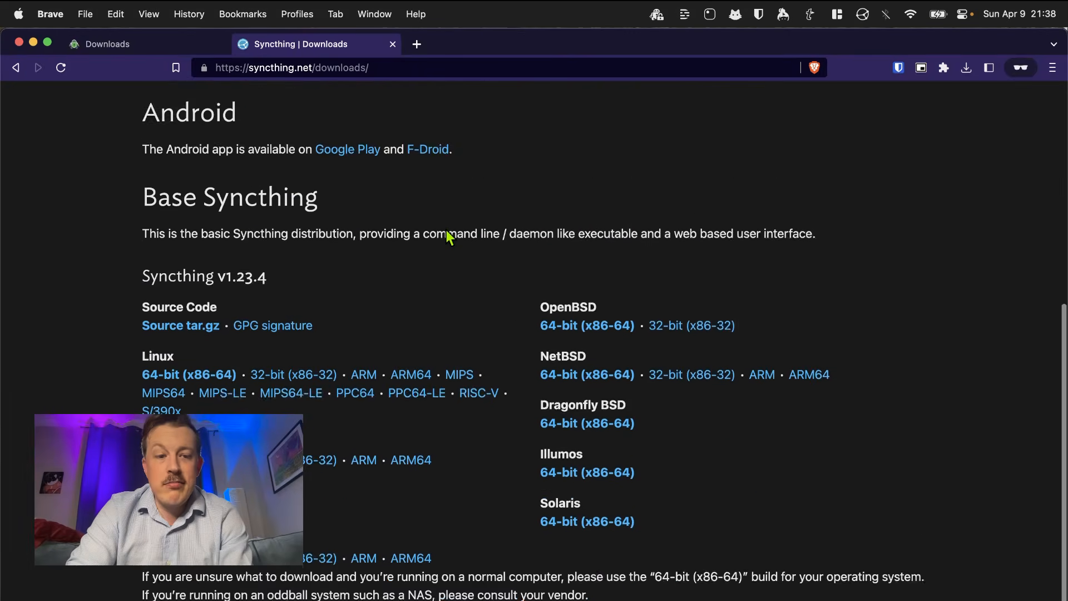
scroll(450, 236, down, 2)
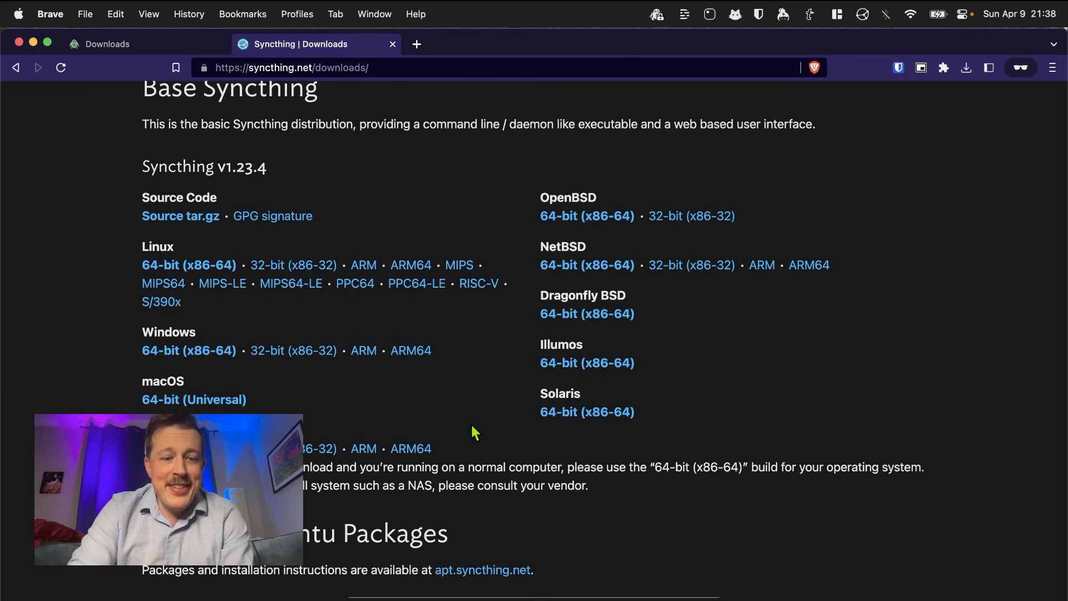
scroll(472, 427, down, 2)
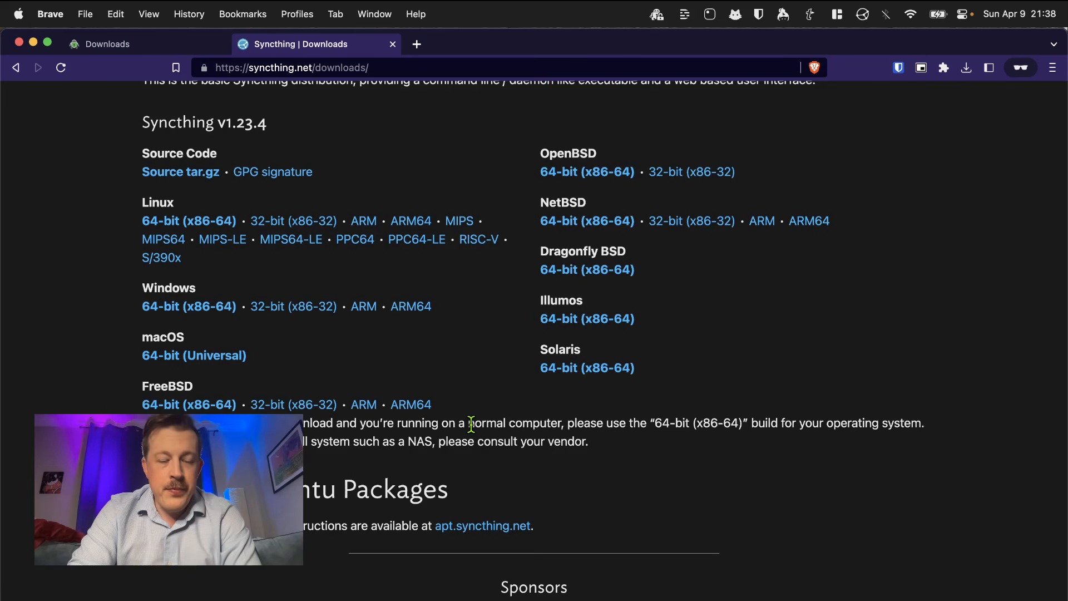
scroll(472, 423, up, 3)
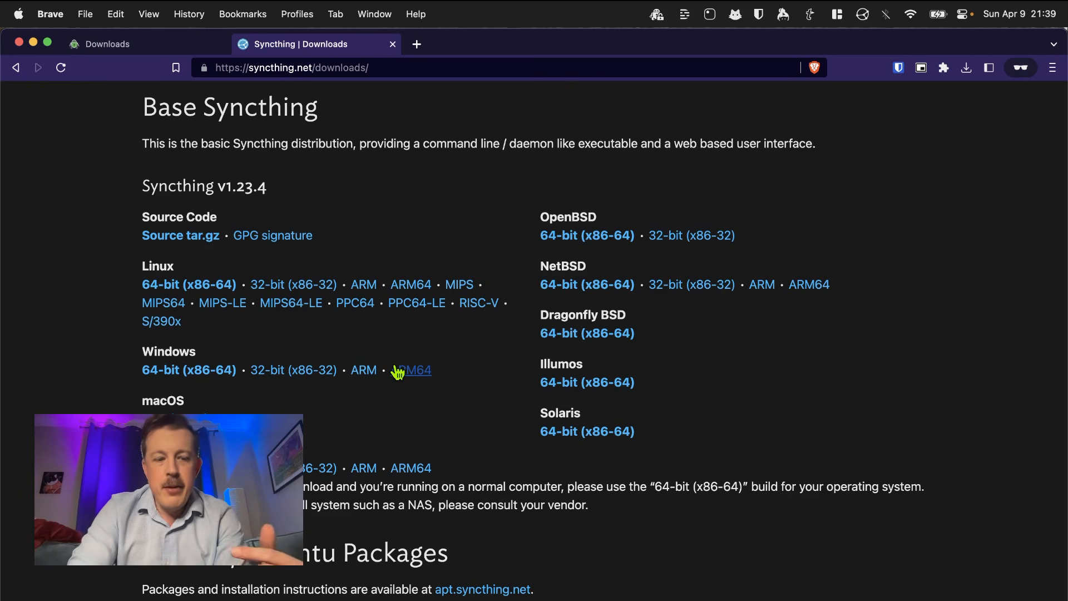
Open the running Syncthing app's local web dashboard and point out its address, 127.0.0.1:8384
click(863, 15)
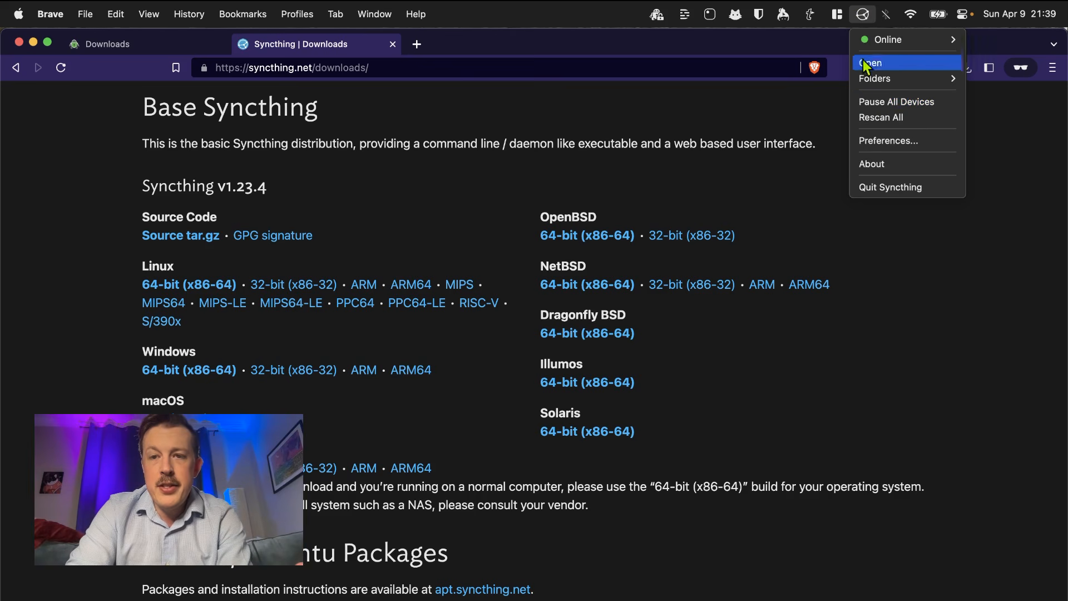
mouse_move(864, 45)
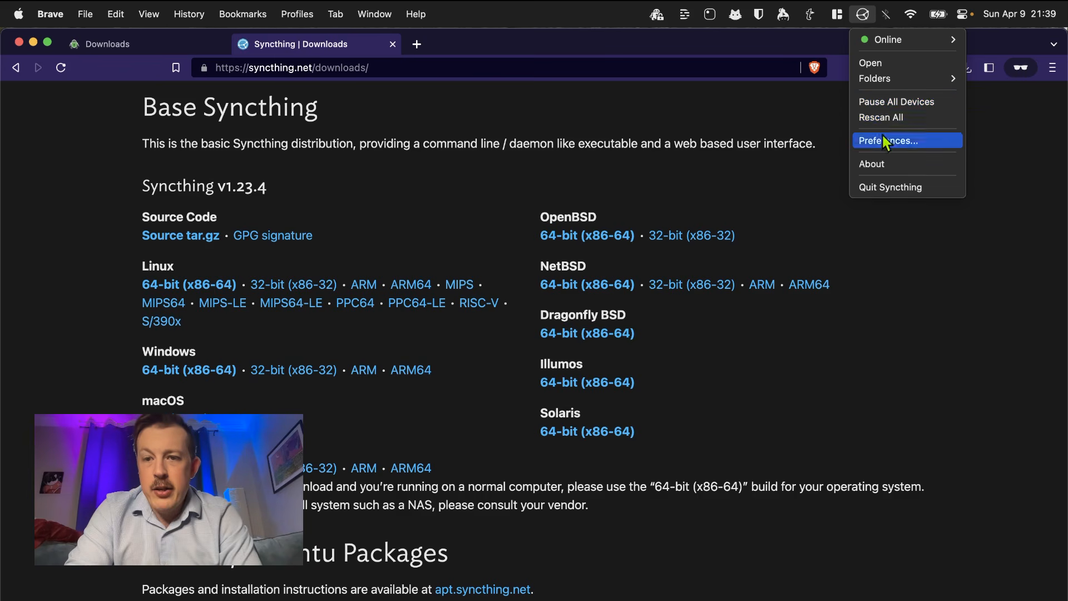
click(877, 62)
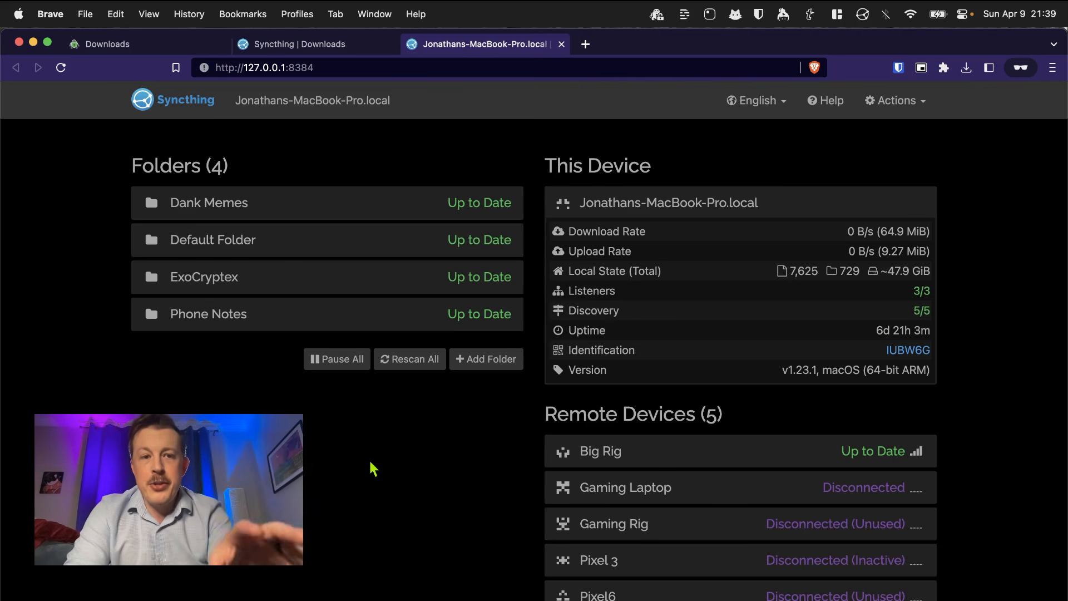
click(243, 68)
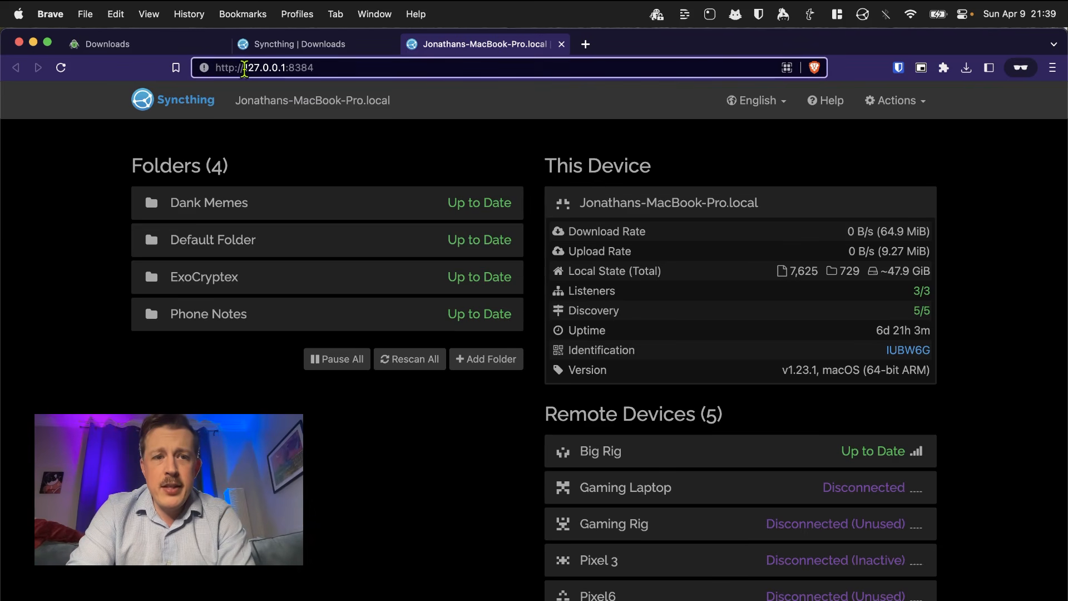
drag(243, 68, 332, 67)
click(308, 479)
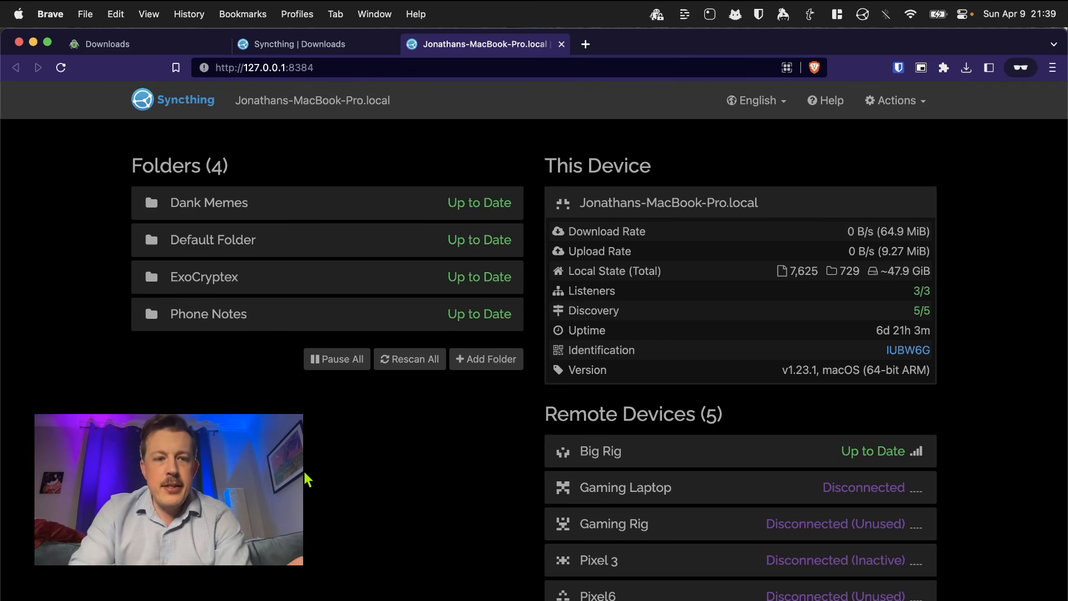
Start adding a Syncthing folder labelled Encrypted Obsidian Vault, and point out its generated folder ID, keeping it as is
click(478, 373)
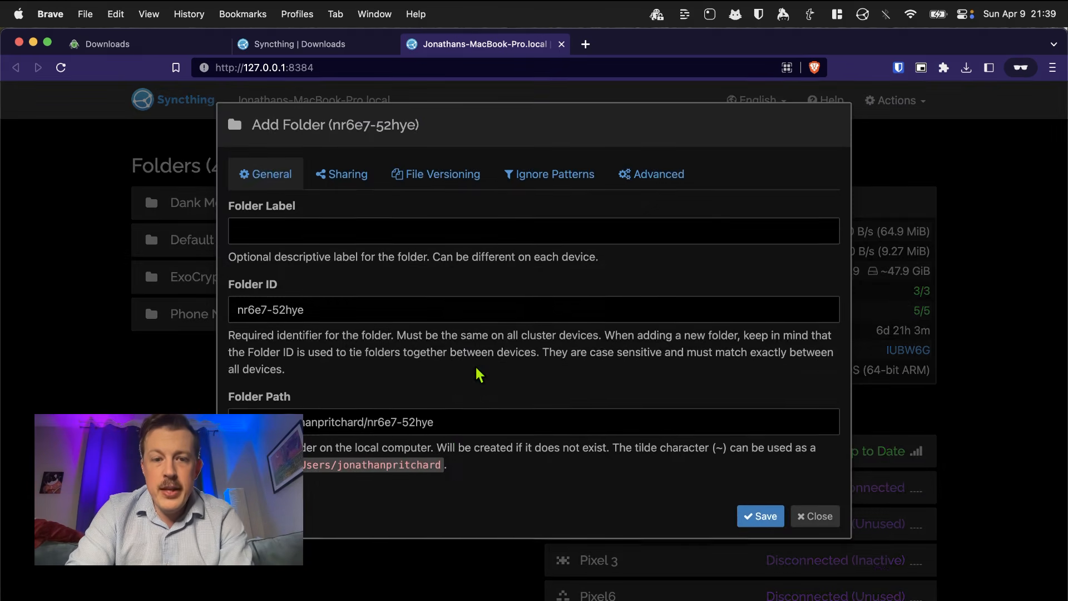
click(402, 233)
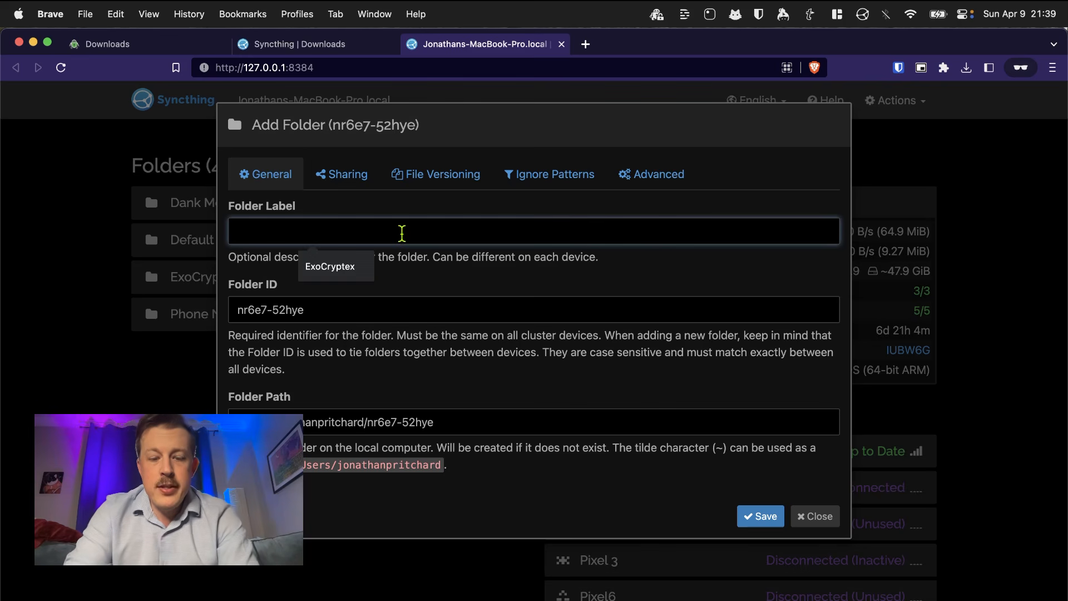
text(Encrypte)
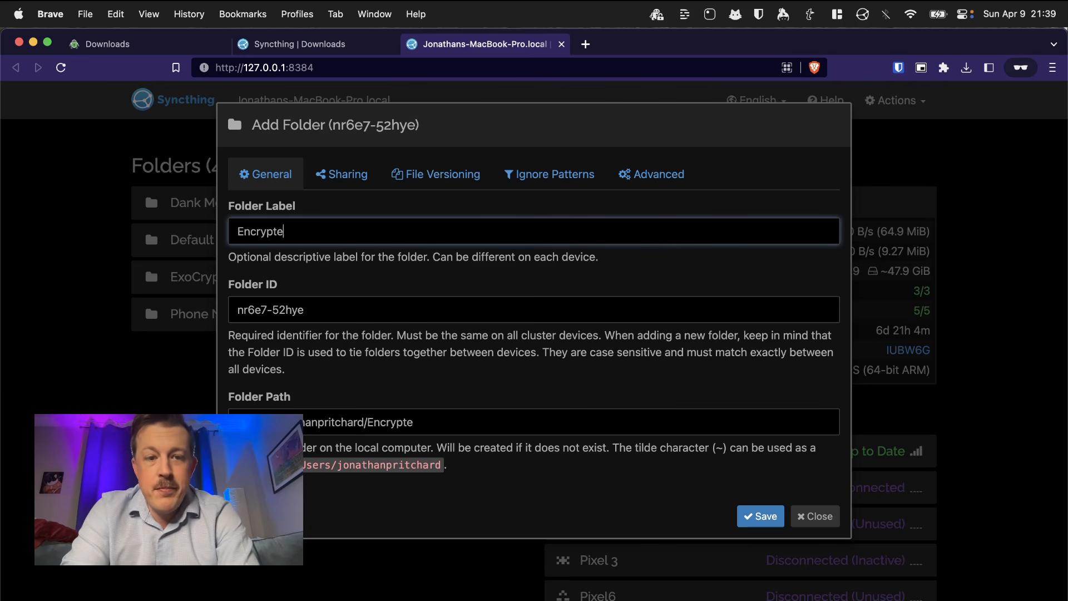
text(d Obsid)
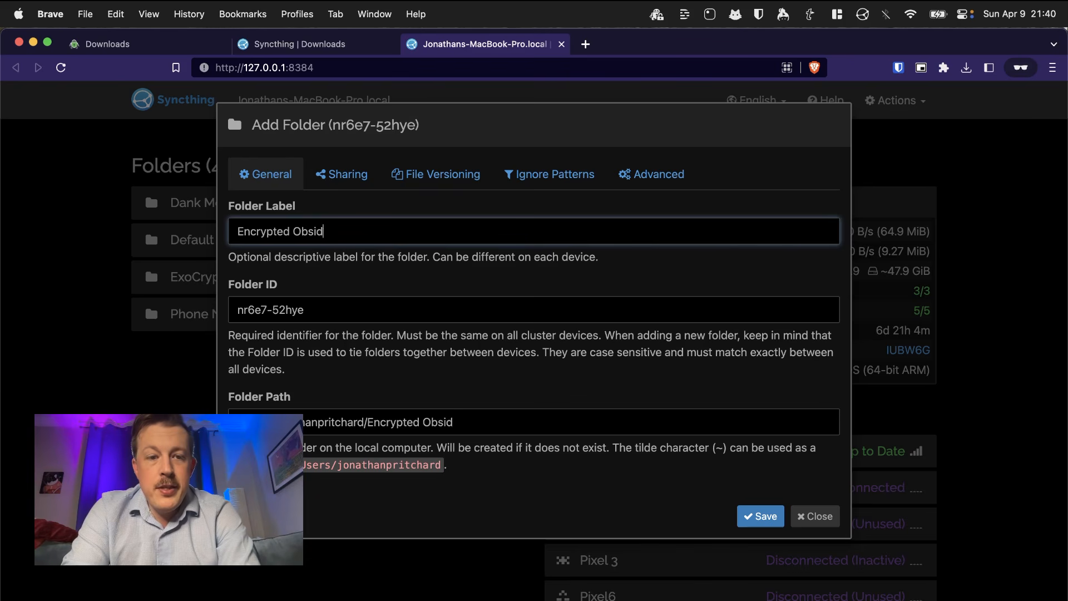
text(ian Vault)
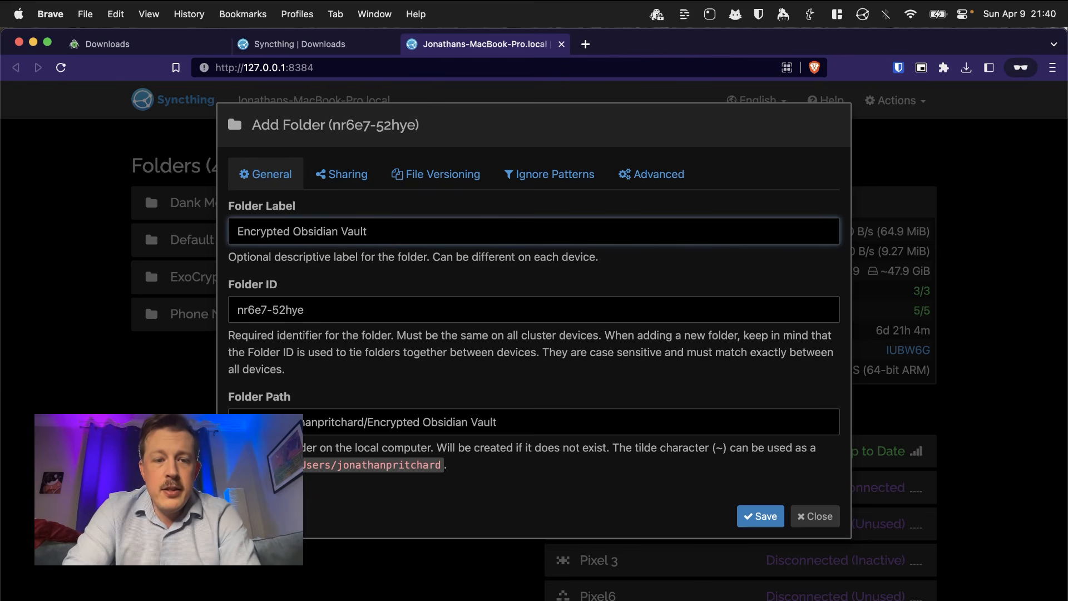
click(356, 306)
key(super+a)
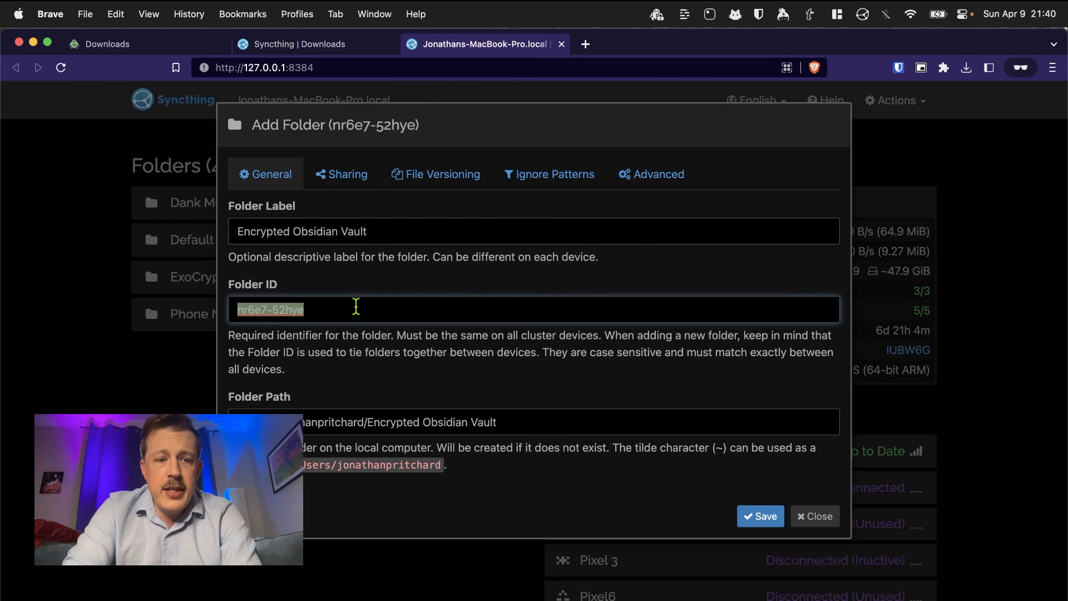
click(356, 353)
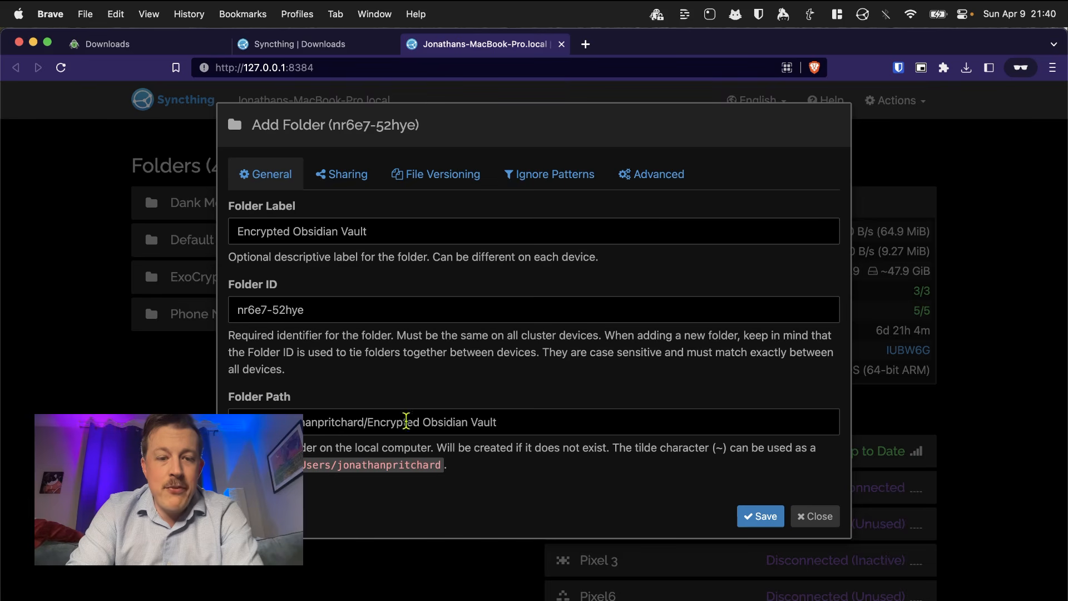
Switch to Finder, go up to the YouTube Example folder, and check the Encrypted YouTube folder's location in its info window
key(super+Tab)
key(super+Tab)
key(super+Tab)
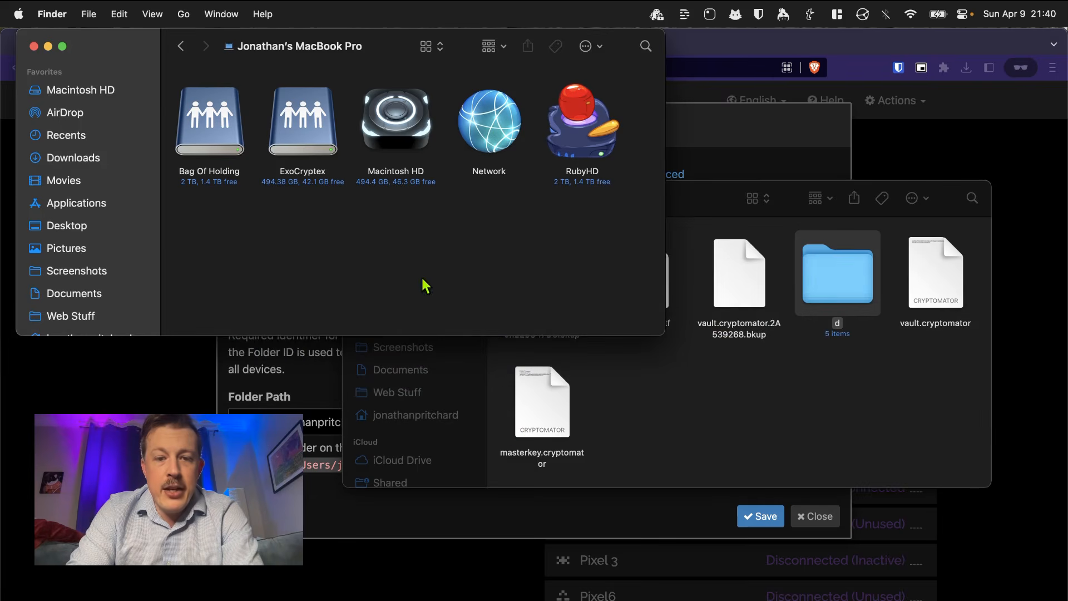
click(600, 376)
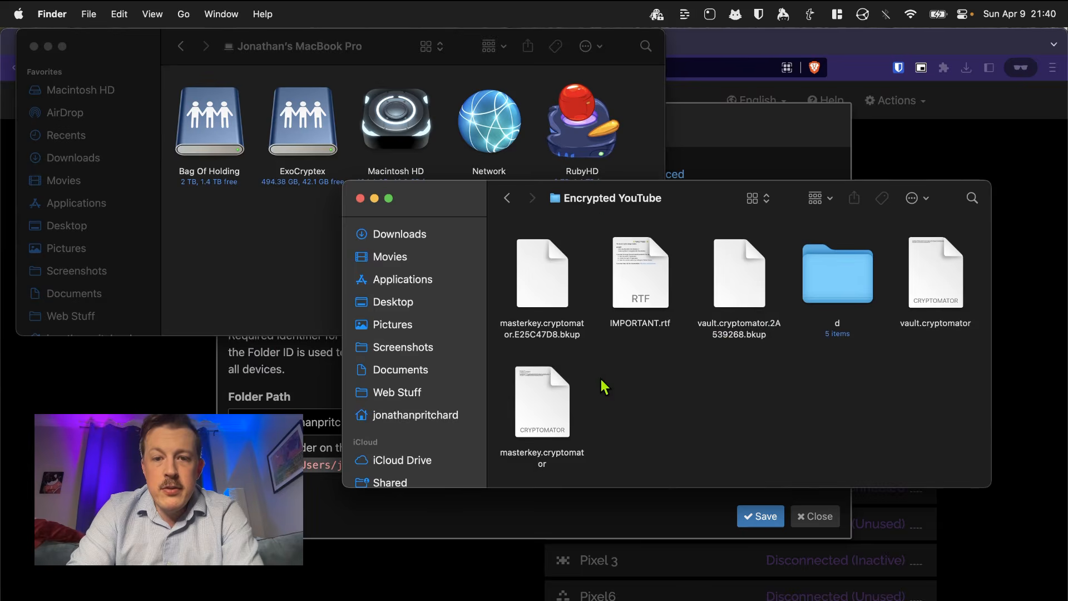
key(super+Up)
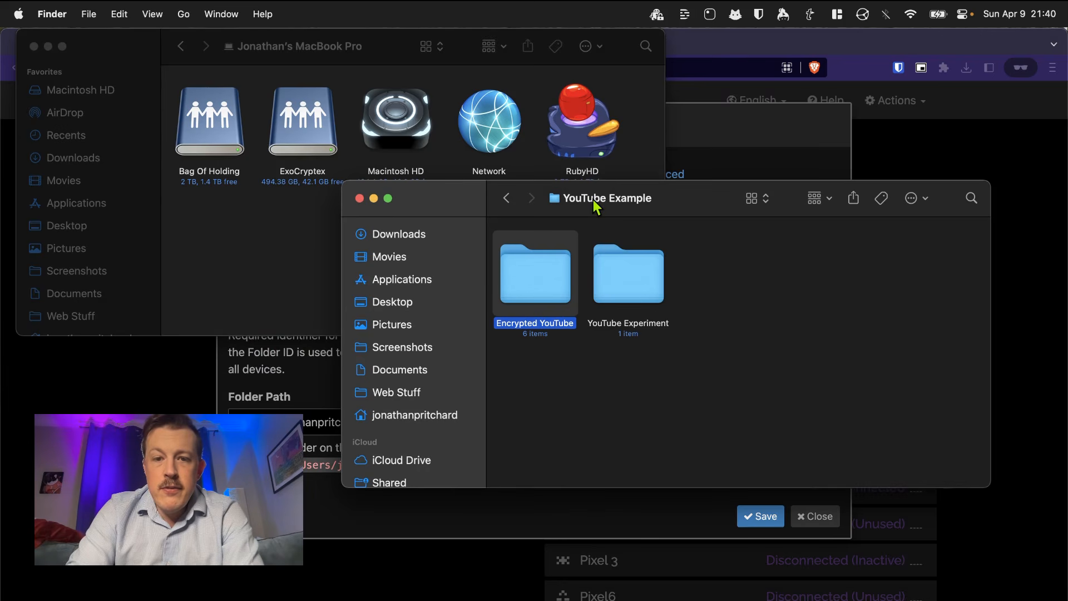
double_click(536, 282)
key(super+Up)
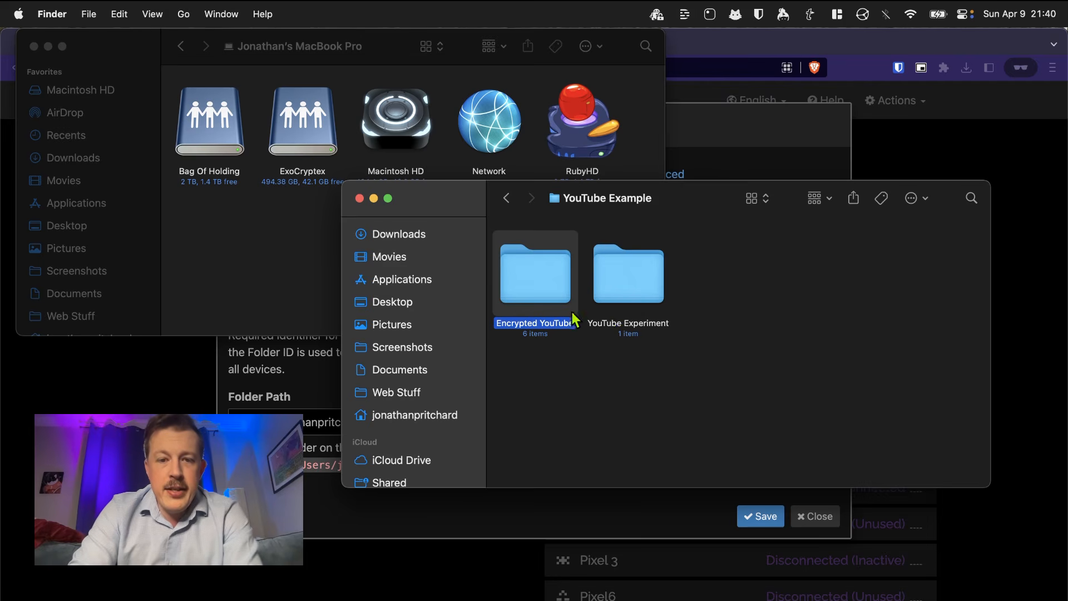
right_click(544, 296)
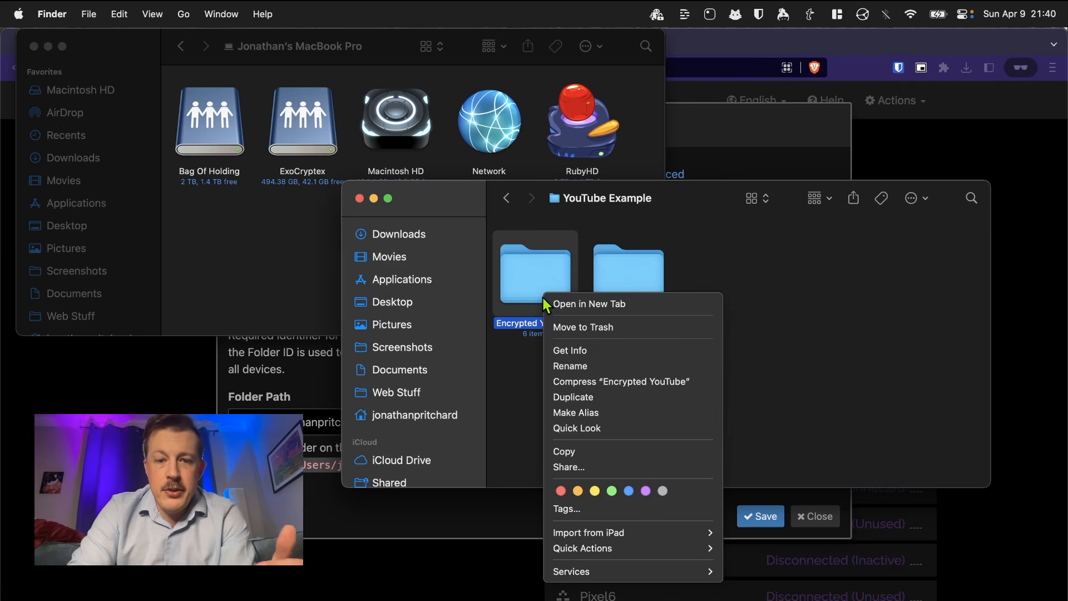
click(559, 352)
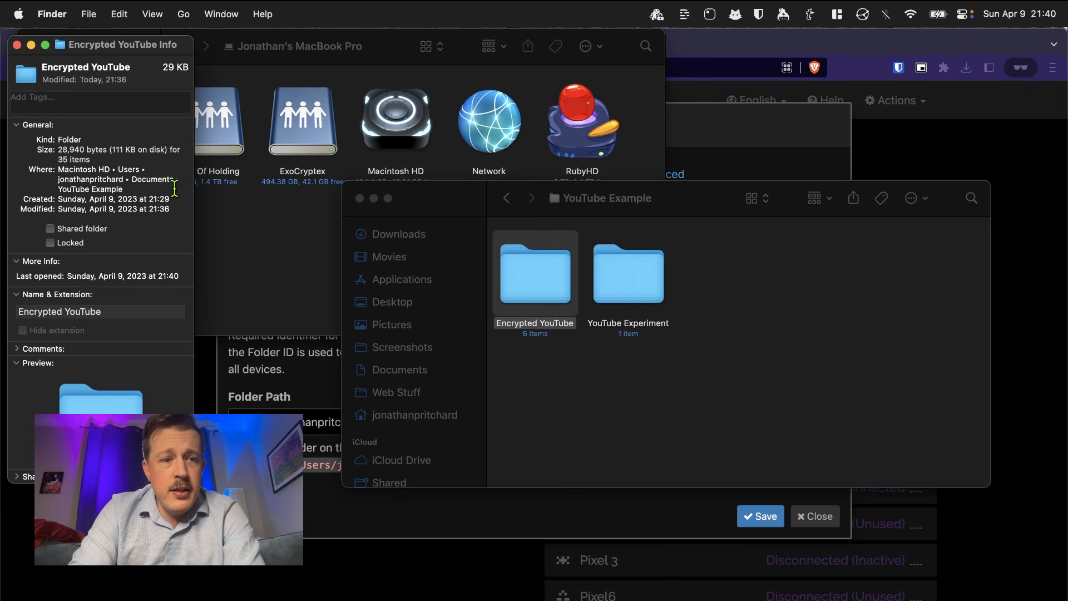
click(17, 44)
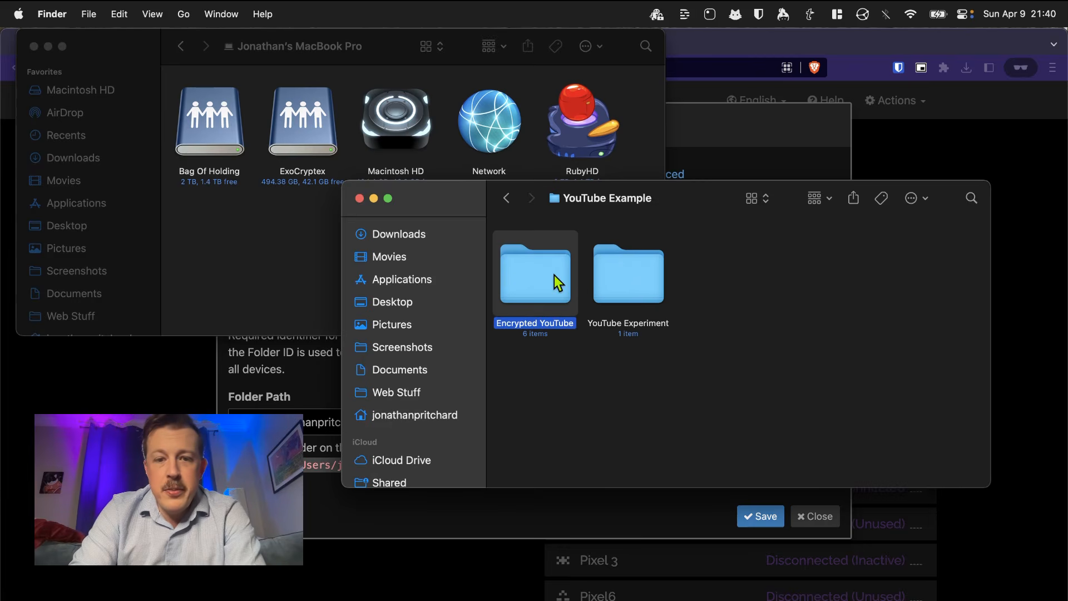
Open the Encrypted YouTube folder, show the info for the masterkey backup file inside it, and copy its location path
double_click(554, 275)
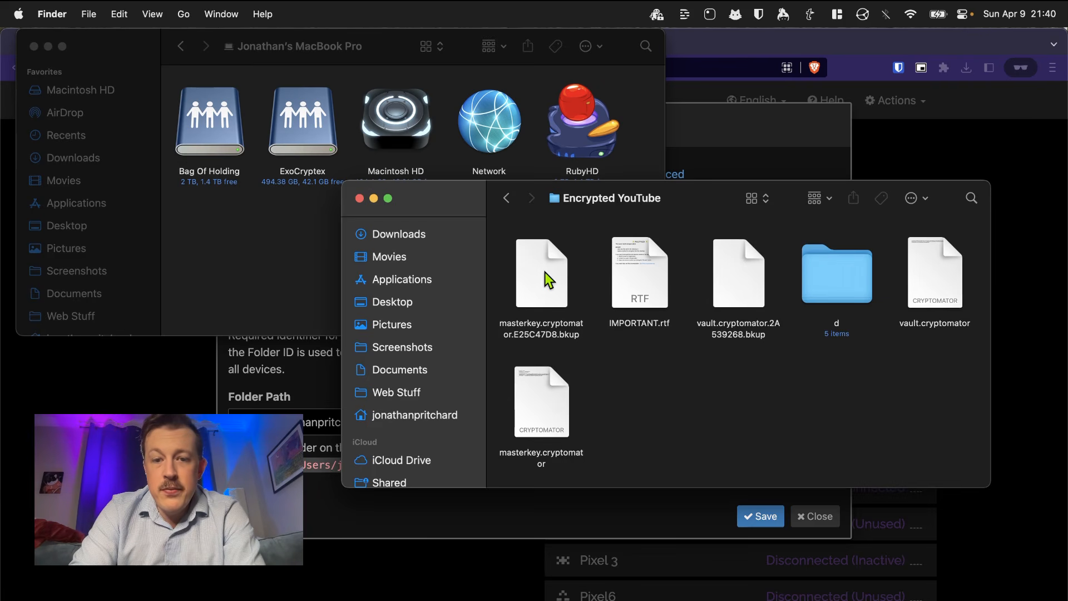
right_click(544, 273)
click(570, 341)
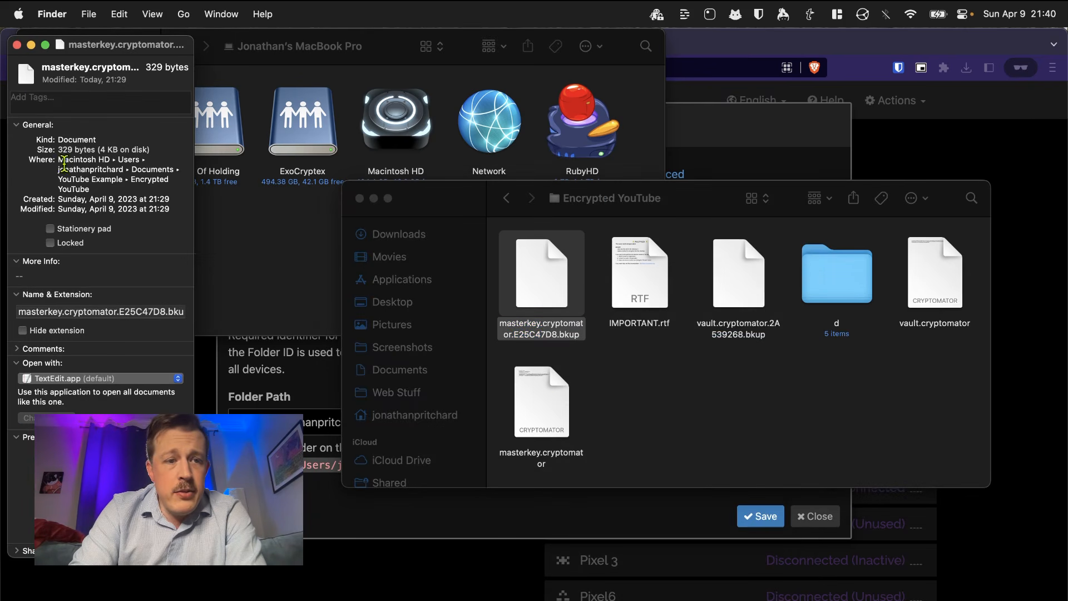
drag(60, 162, 103, 191)
key(super+c)
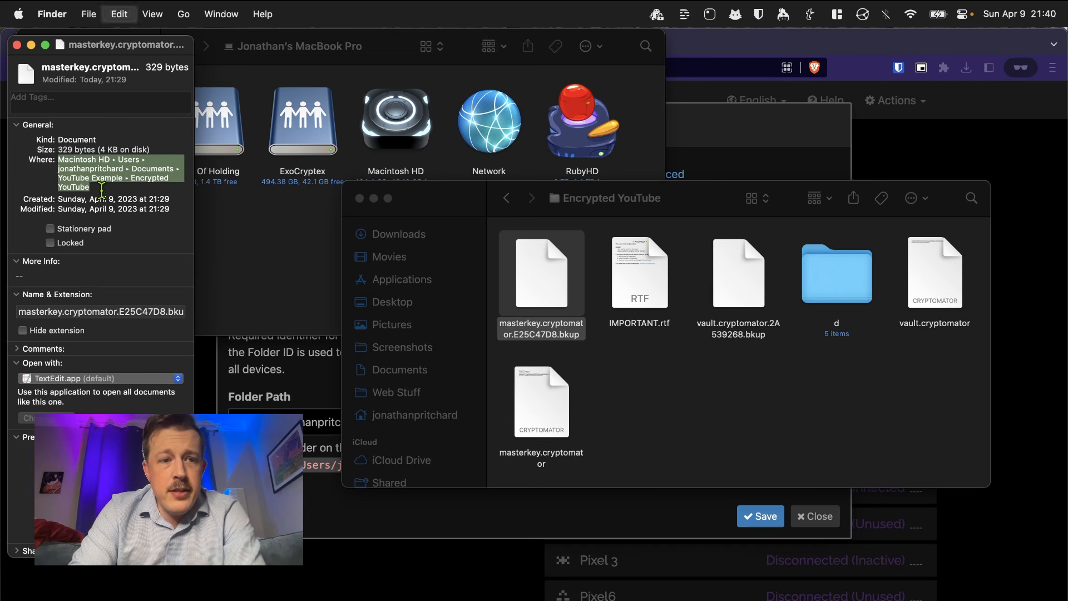
Switch back to Brave and replace the Syncthing folder path with the copied path ending in Documents/YouTube Example/Encrypted YouTube
key(super+Tab)
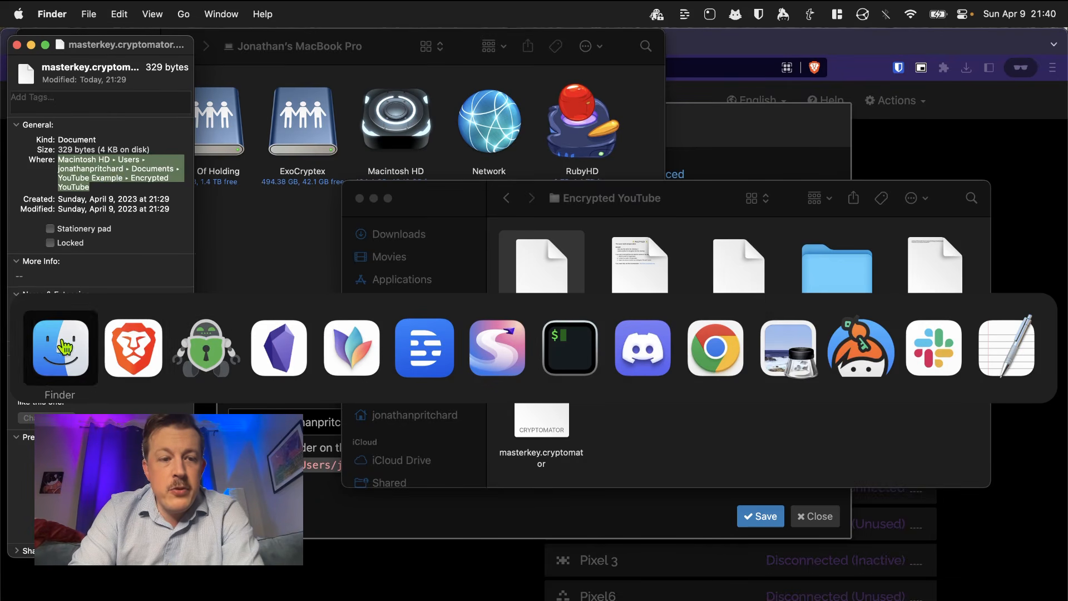
click(133, 350)
triple_click(295, 423)
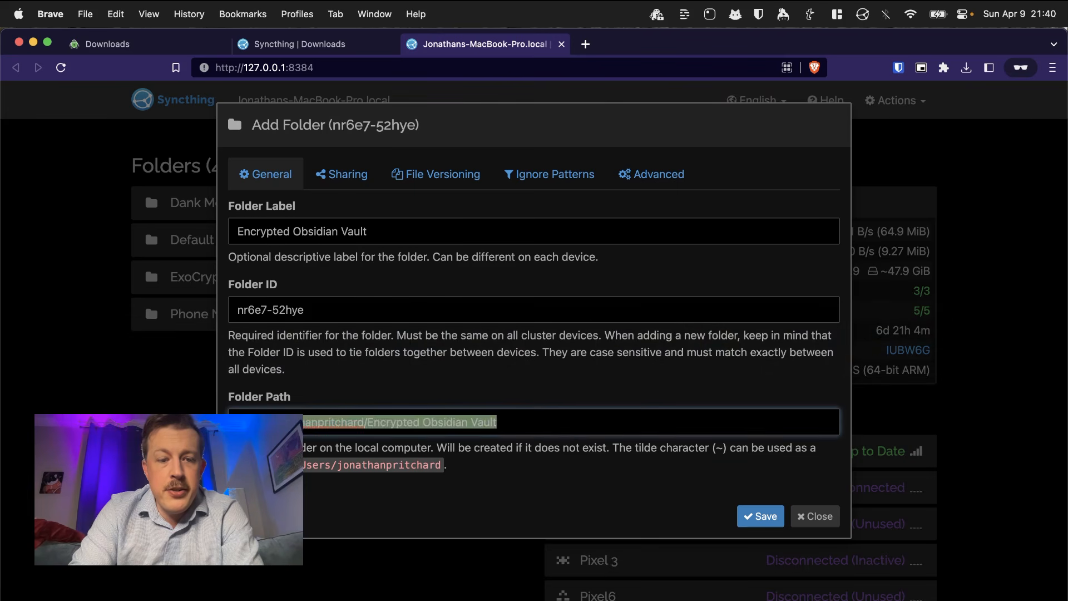
key(super+v)
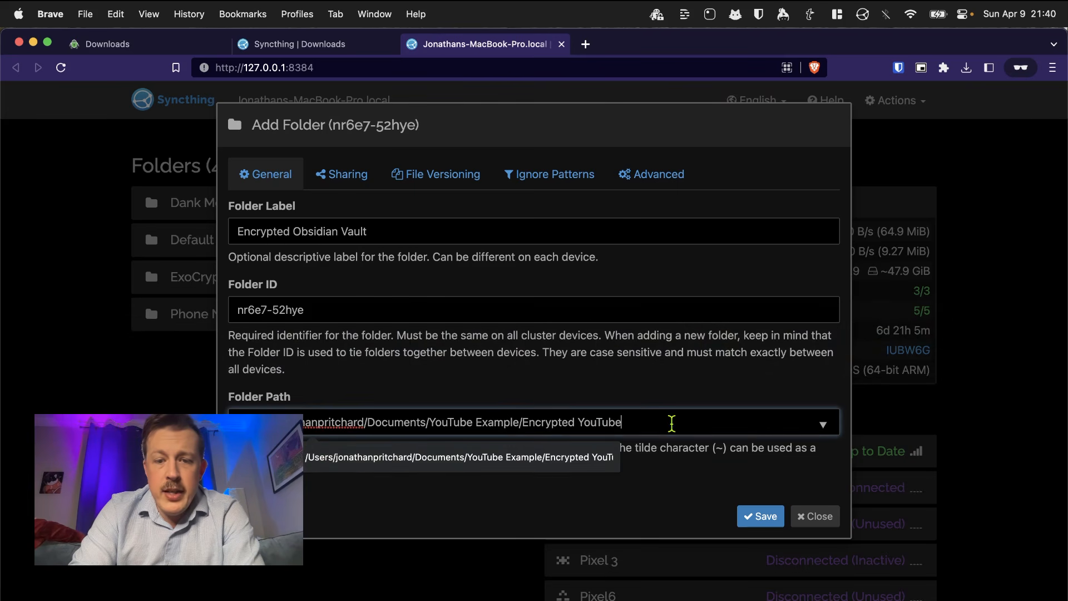
click(675, 495)
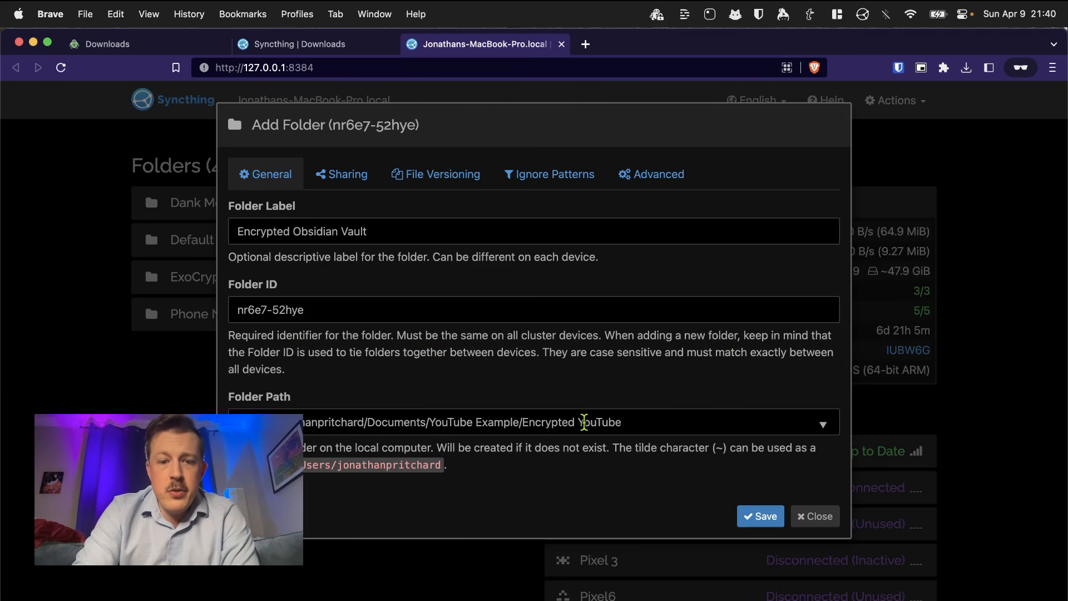
Change the folder label to Encrypted YouTube and save the new Syncthing folder
triple_click(385, 222)
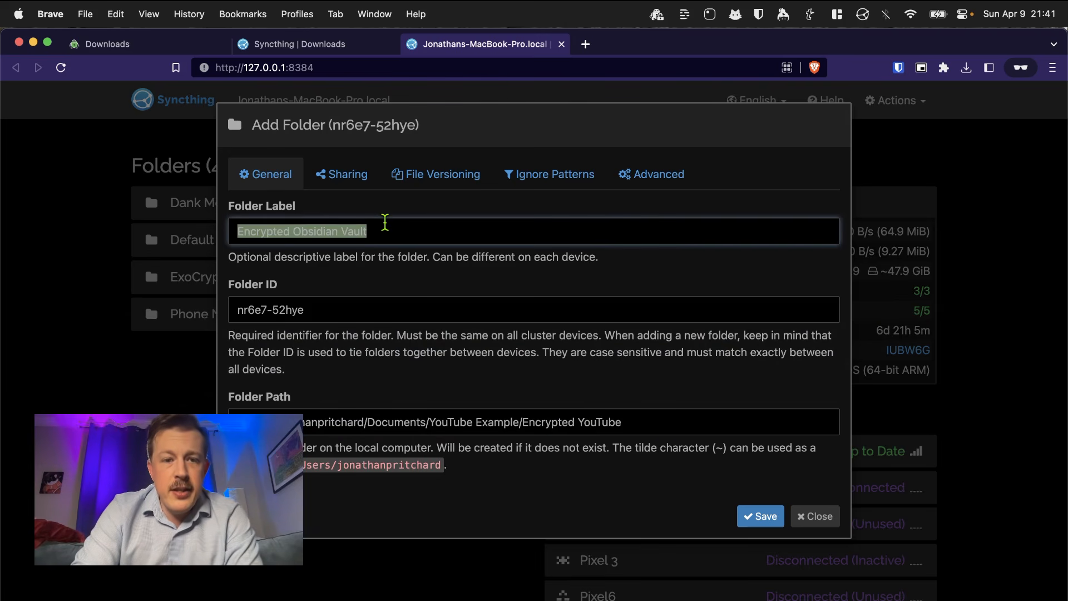
text(Enc)
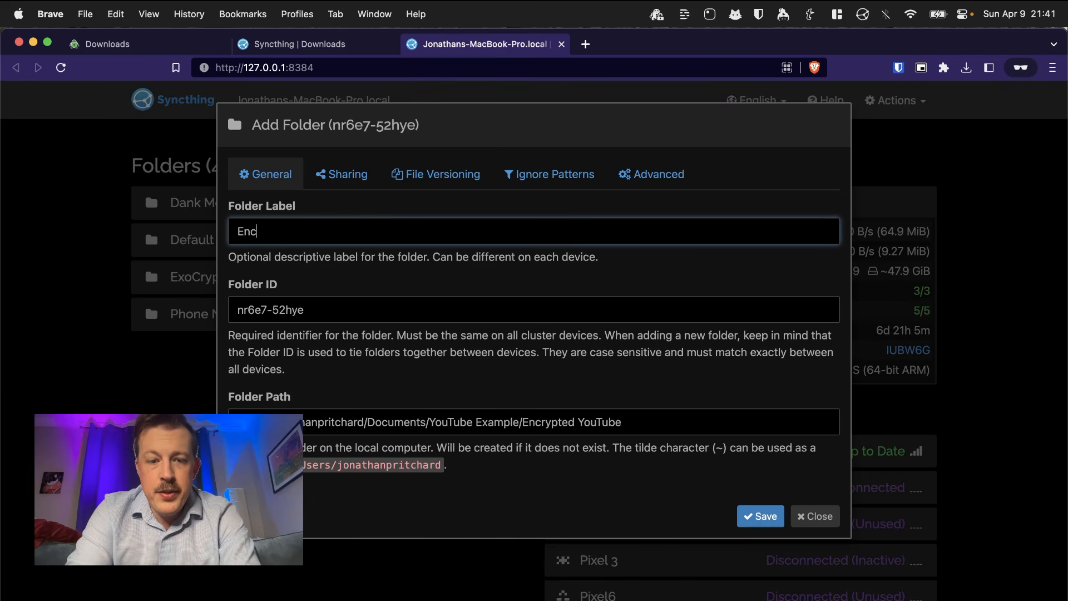
text(rypted you)
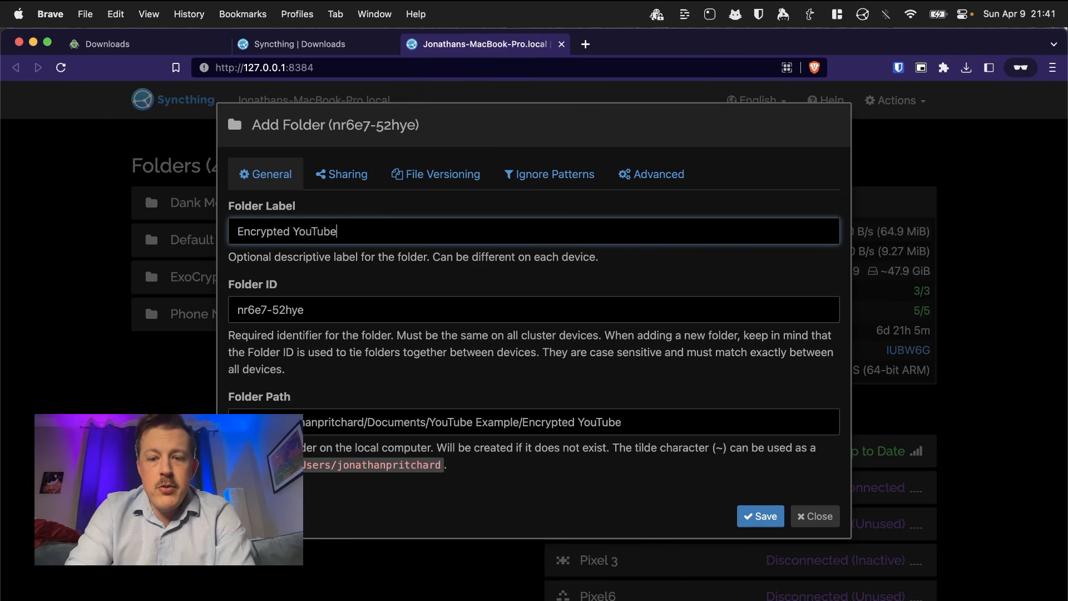
click(747, 526)
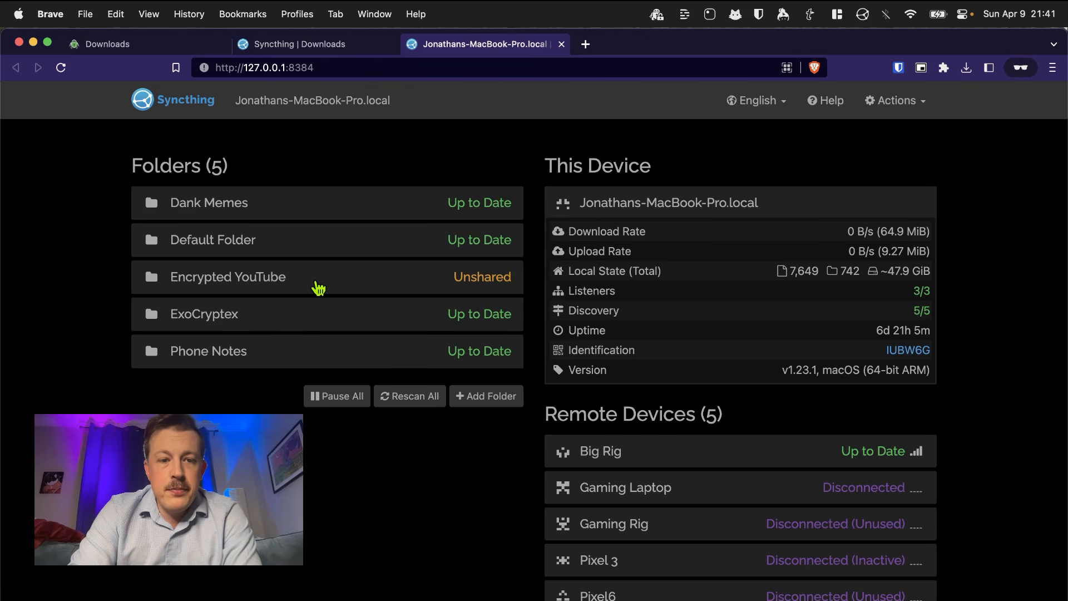
Expand the Encrypted YouTube folder's details and review its folder ID, path and sharing status
click(318, 288)
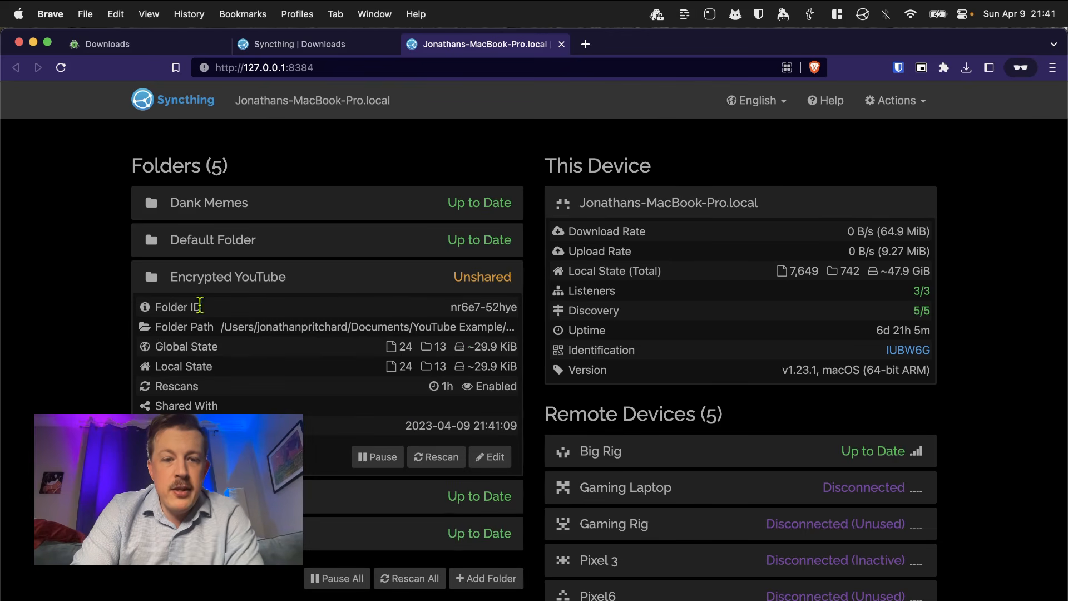
click(454, 311)
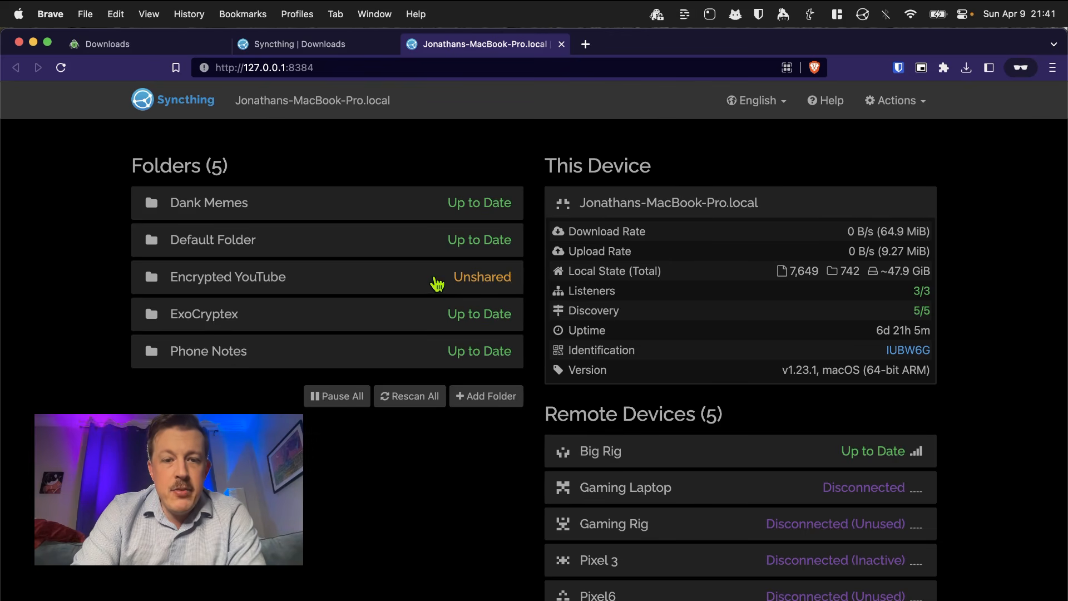
click(437, 285)
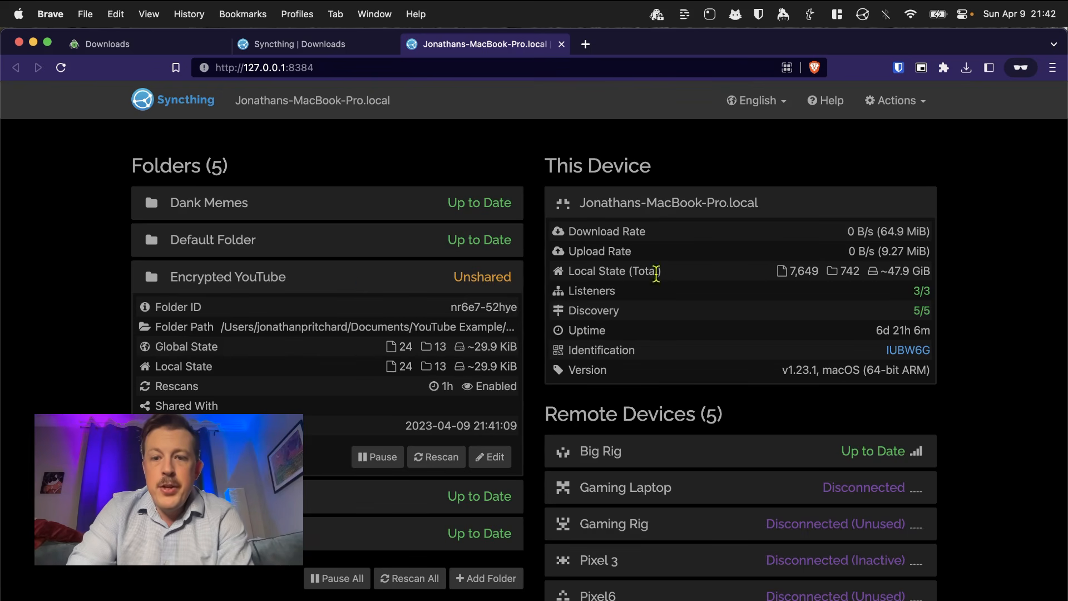
Show this device's full identification string and QR code, copy the device ID, and close the identification window
click(907, 352)
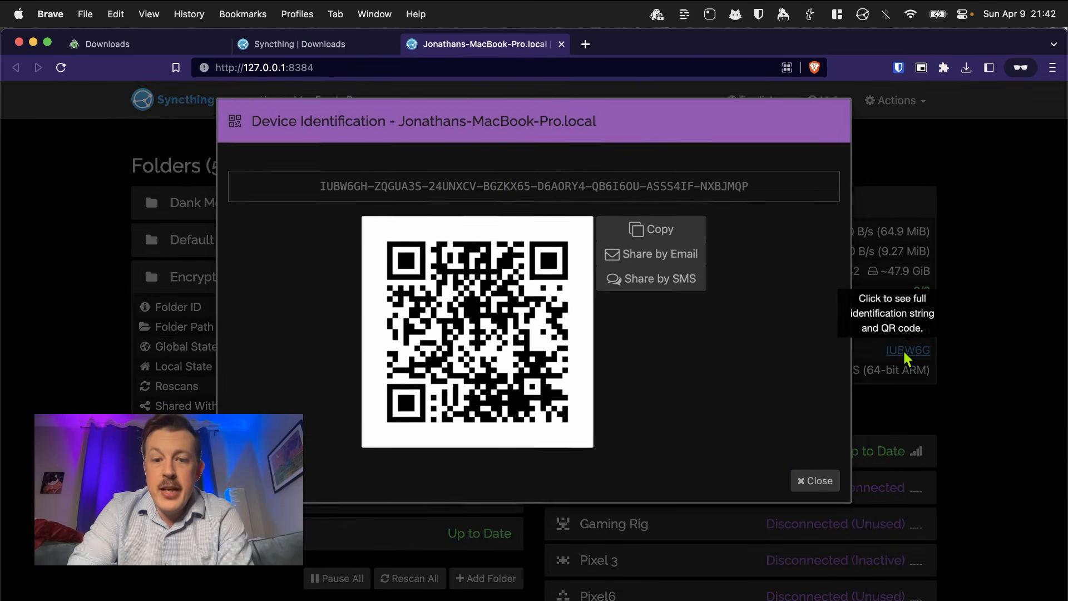
drag(320, 192, 752, 196)
click(755, 242)
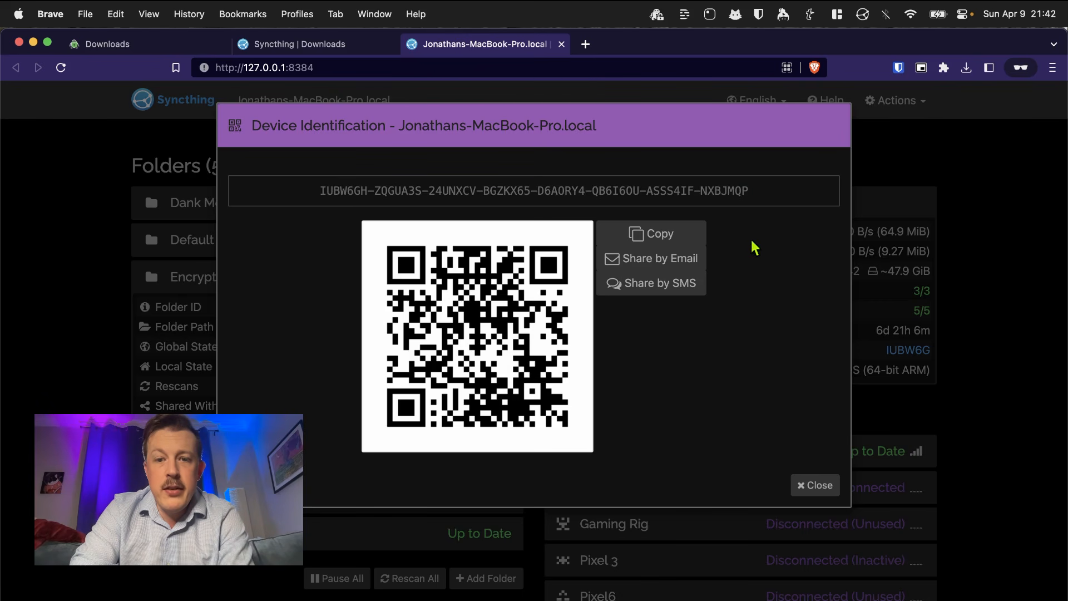
click(648, 233)
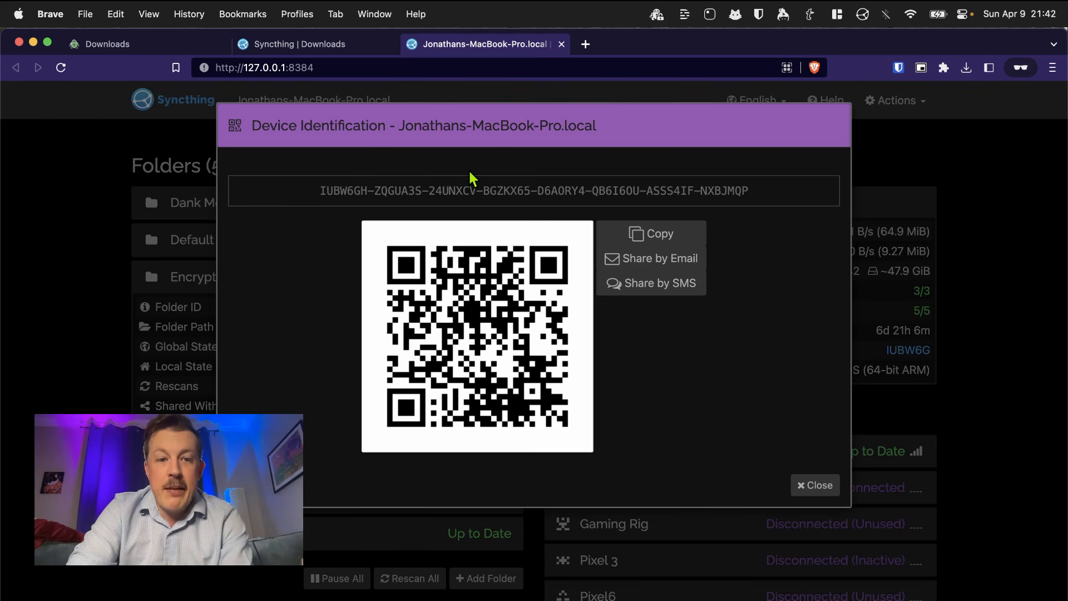
drag(315, 198, 683, 213)
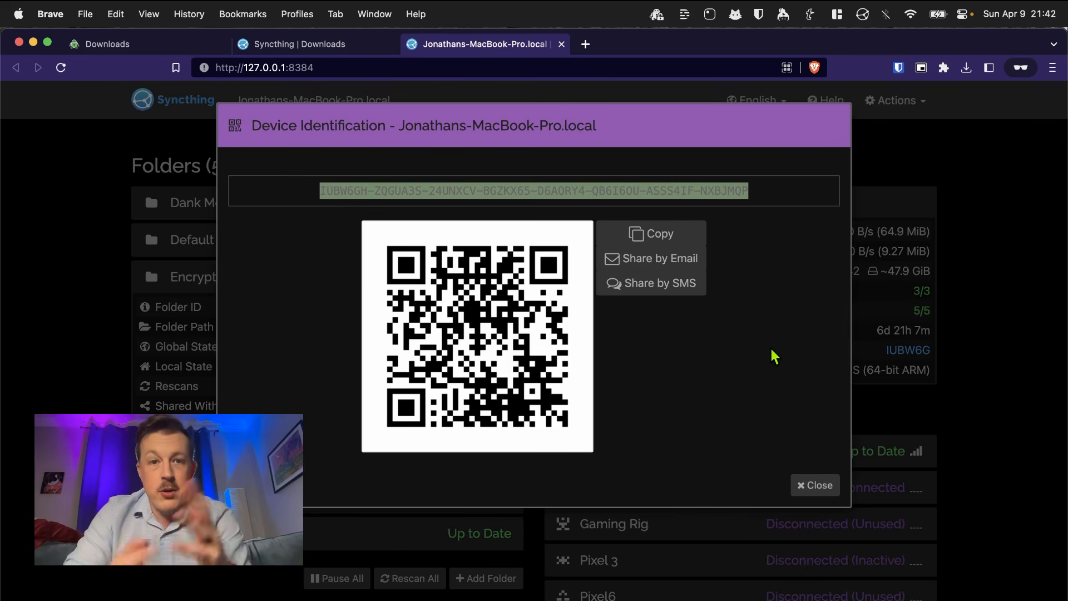
click(814, 485)
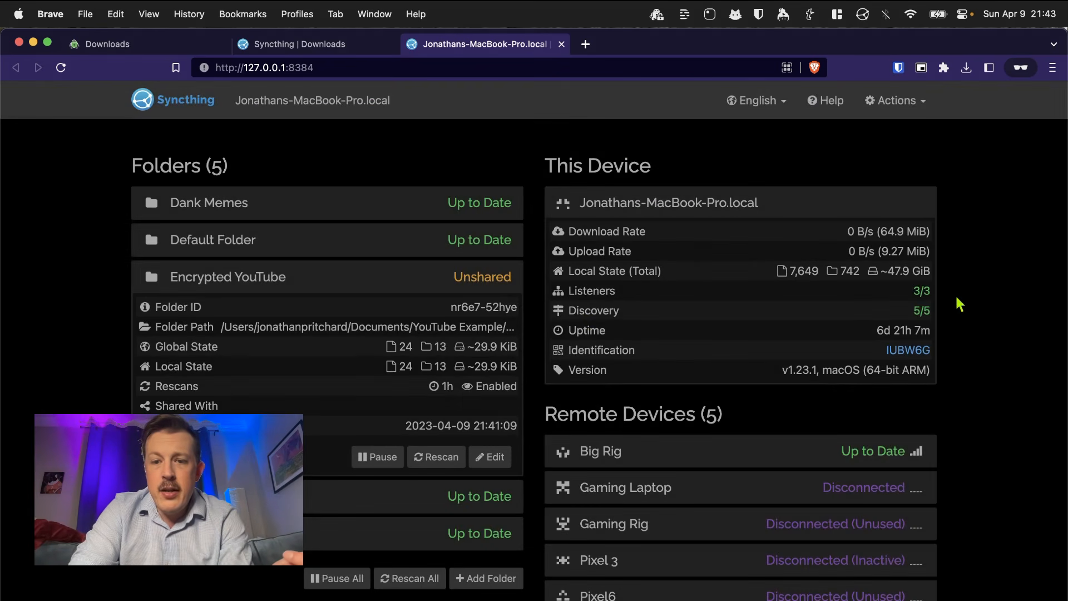